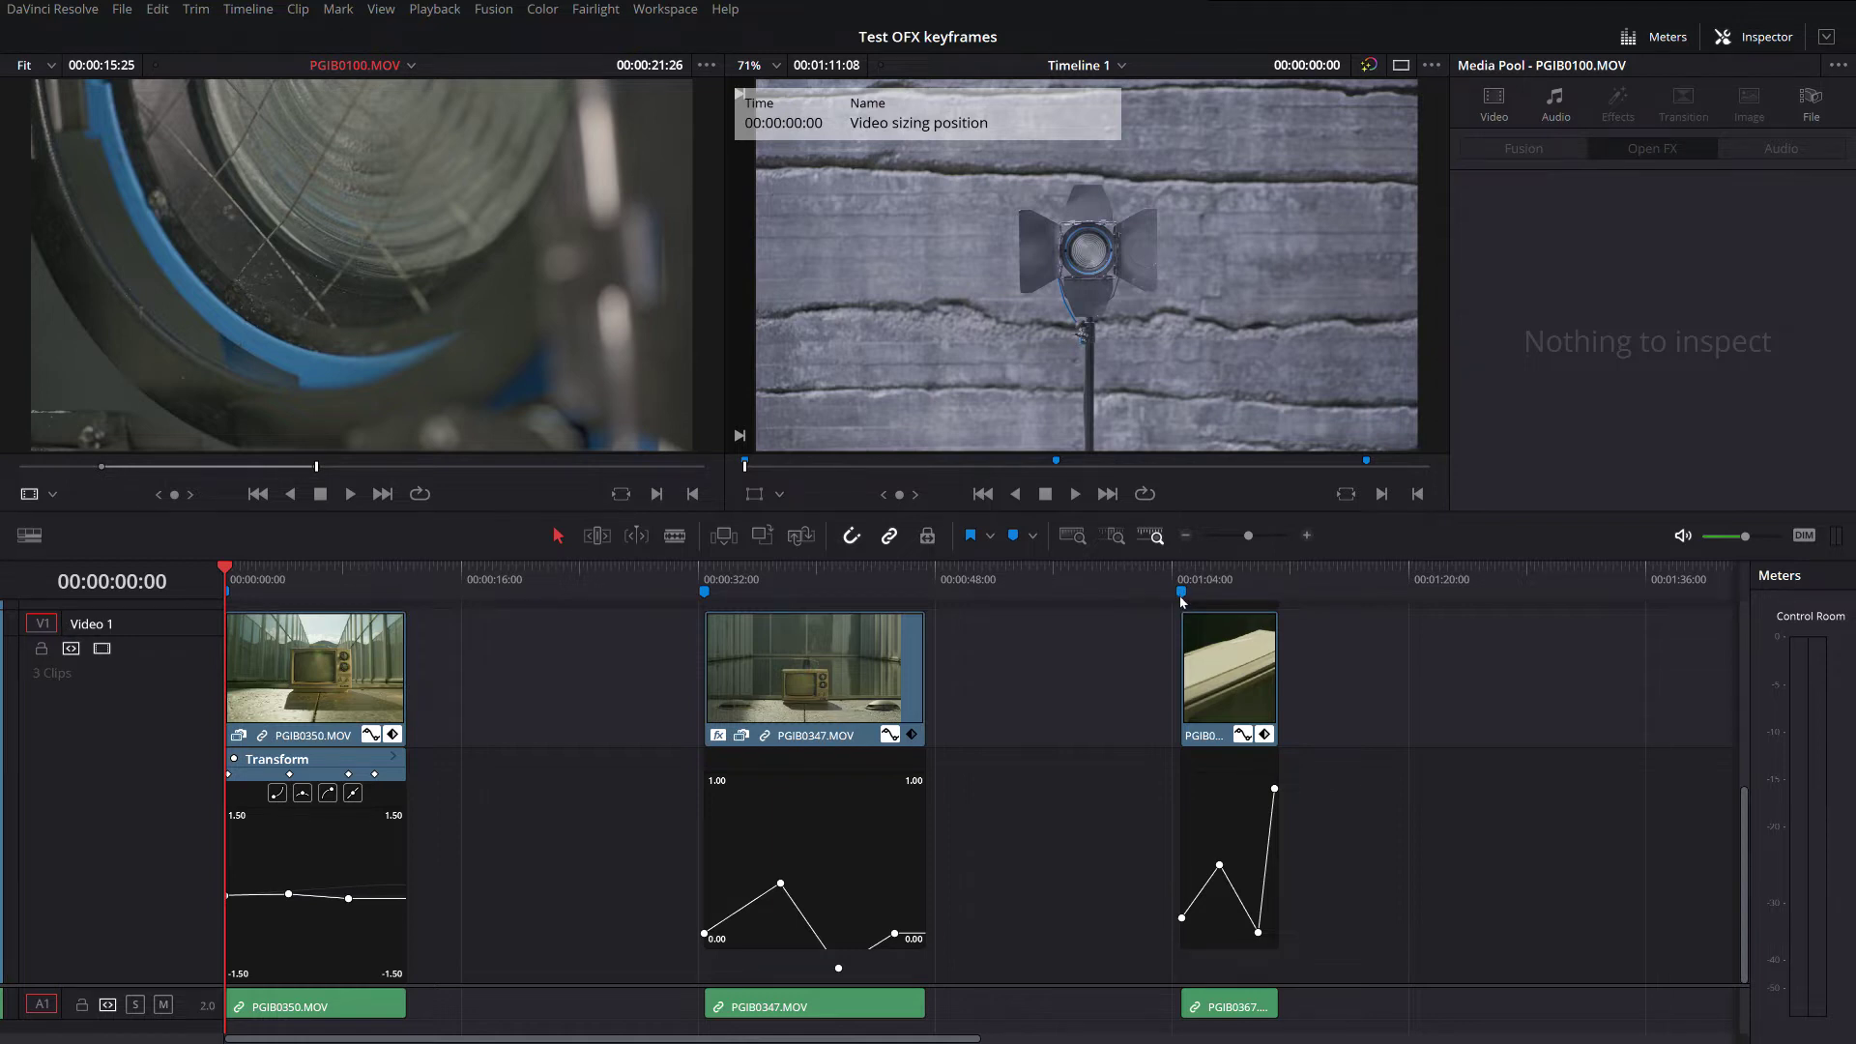
Step: Select PGIB0350.MOV on Video 1 as the keyframe source, then PGIB0082.MOV on Video 2 as the target
scroll(706, 815, "up", 3)
scroll(346, 760, "down", 1)
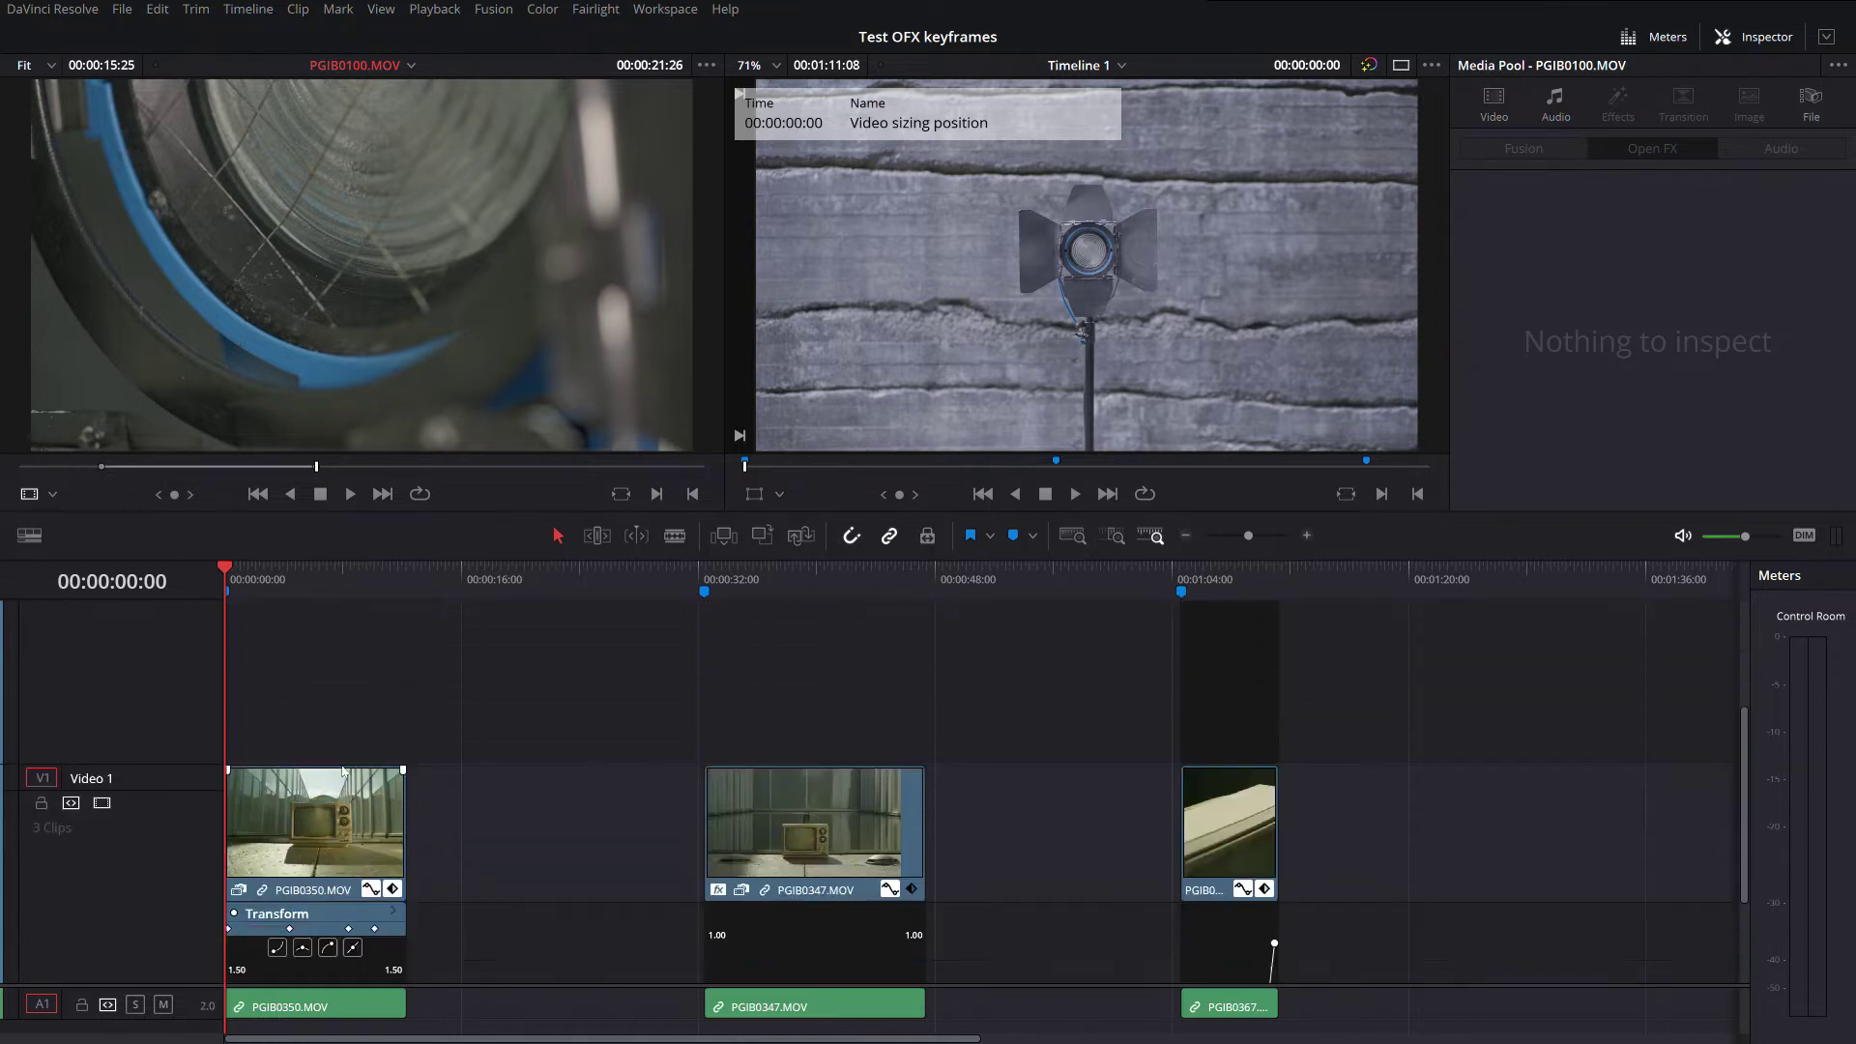
scroll(343, 770, "down", 2)
left_click(327, 687)
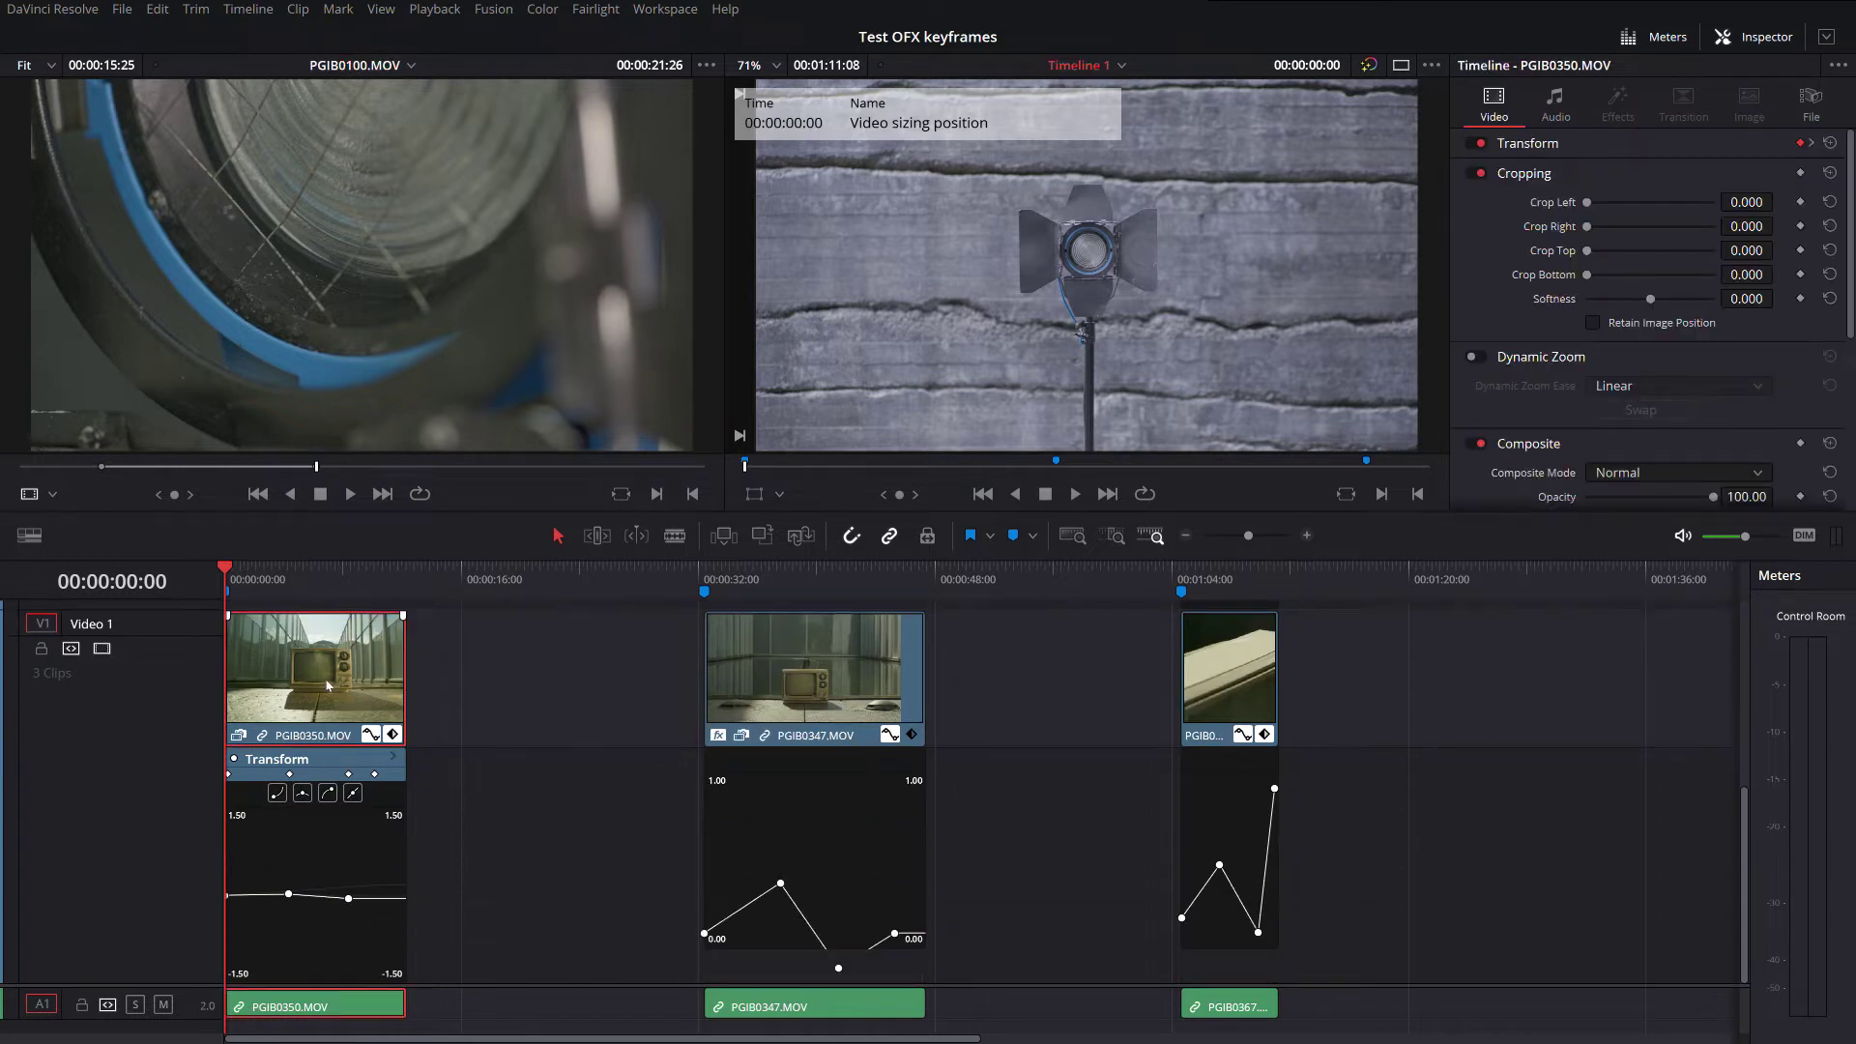
scroll(328, 688, "up", 5)
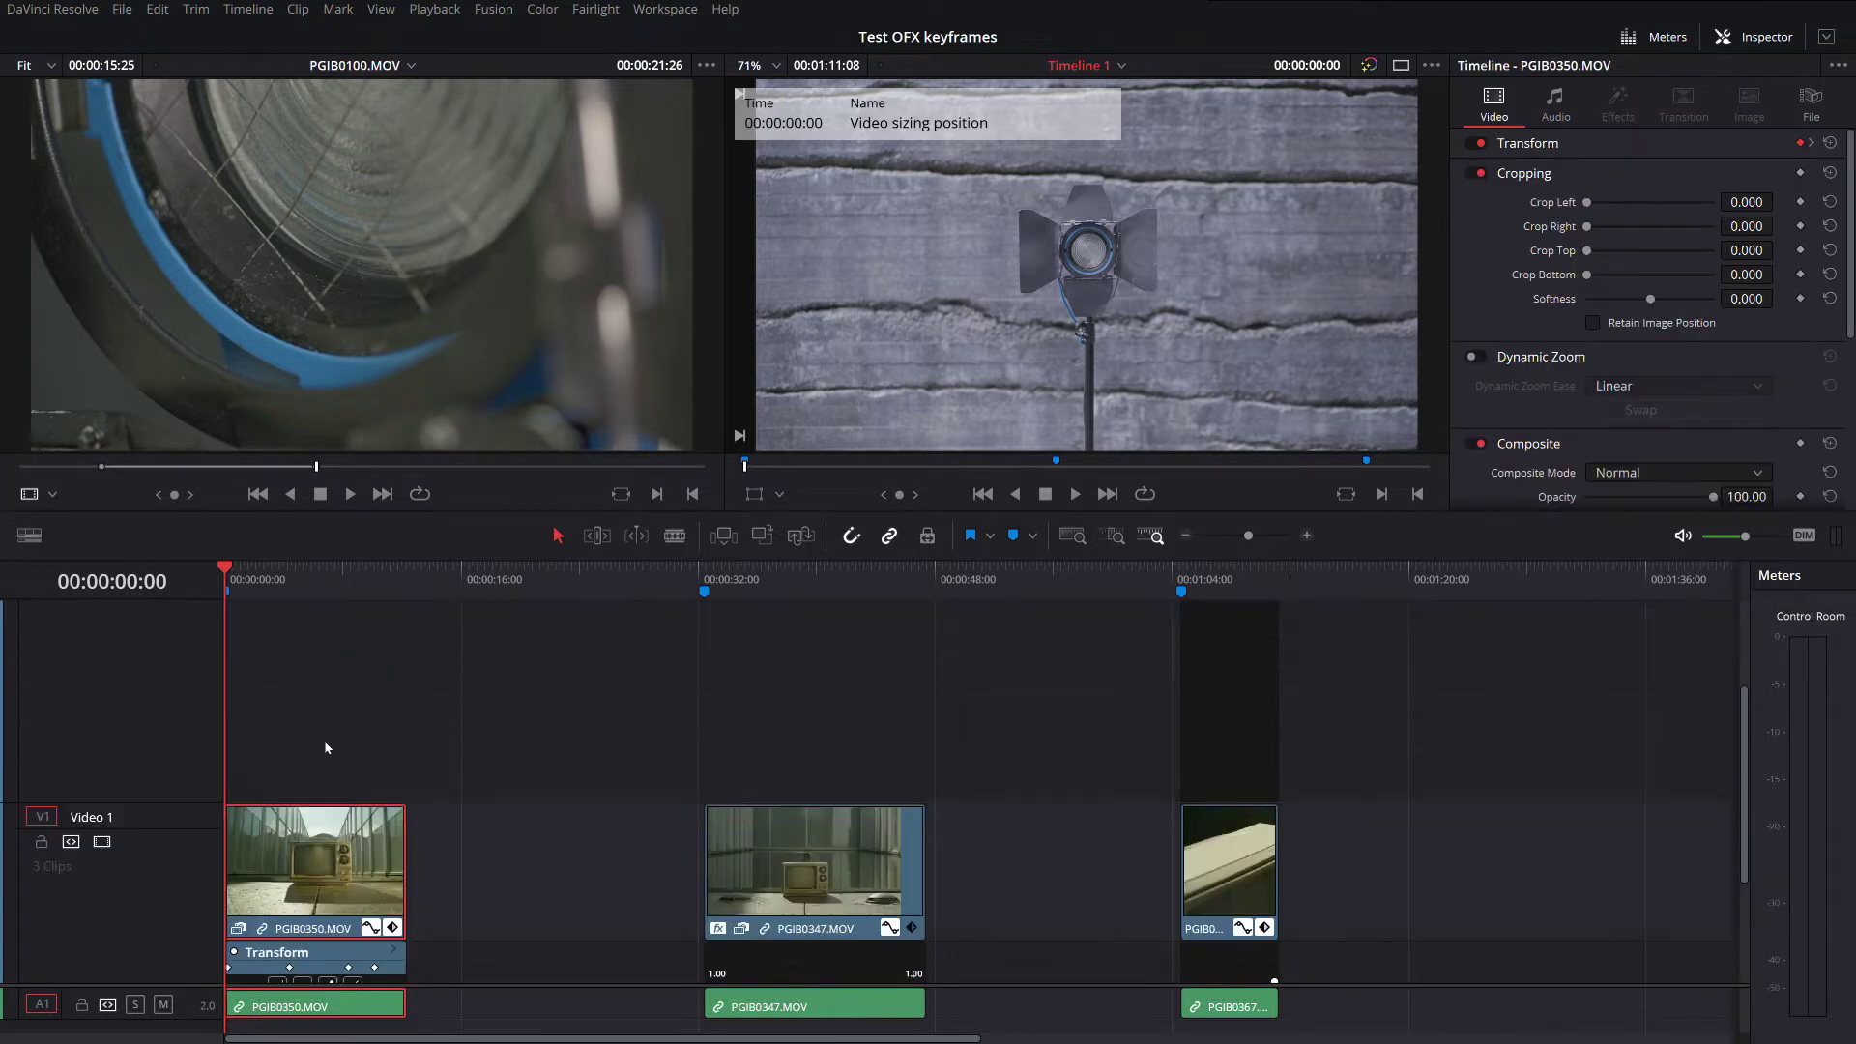
left_click(286, 703)
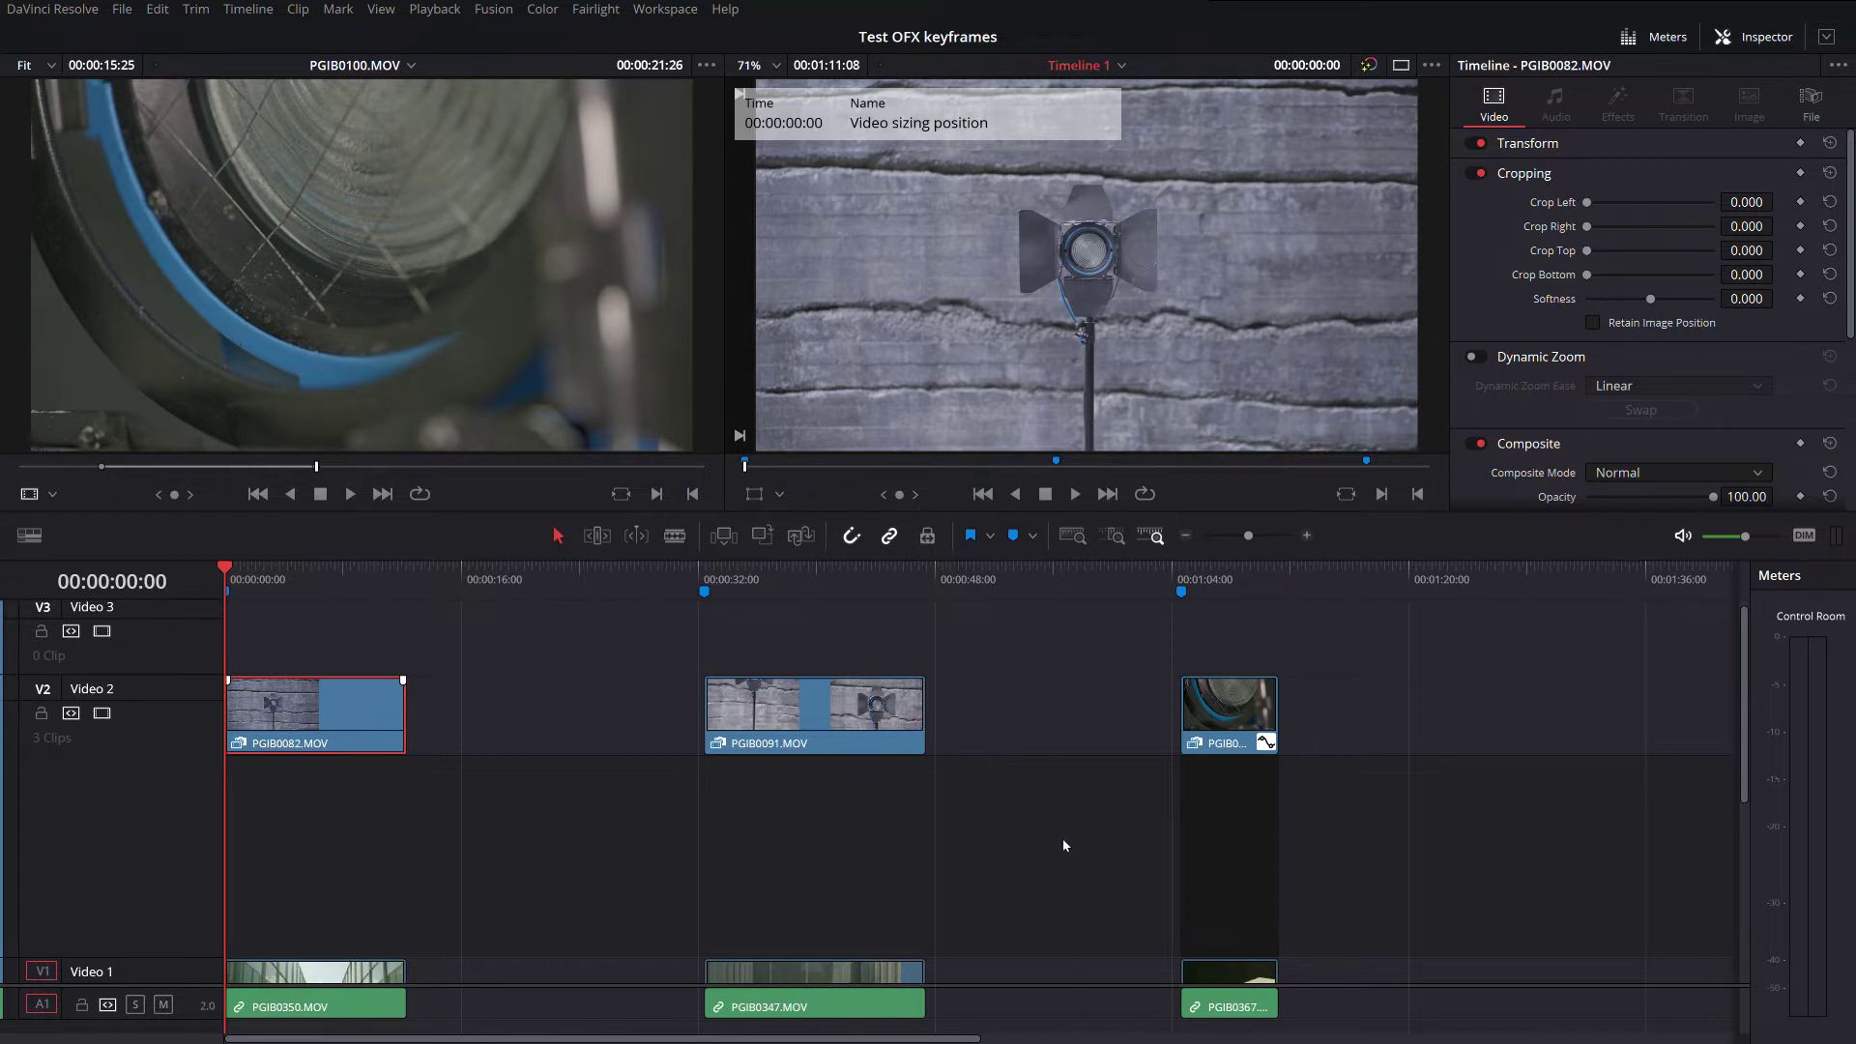
Step: Show PGIB0082.MOV's keyframe lane and compare its pasted Transform curves with the Video 1 original
left_click(391, 742)
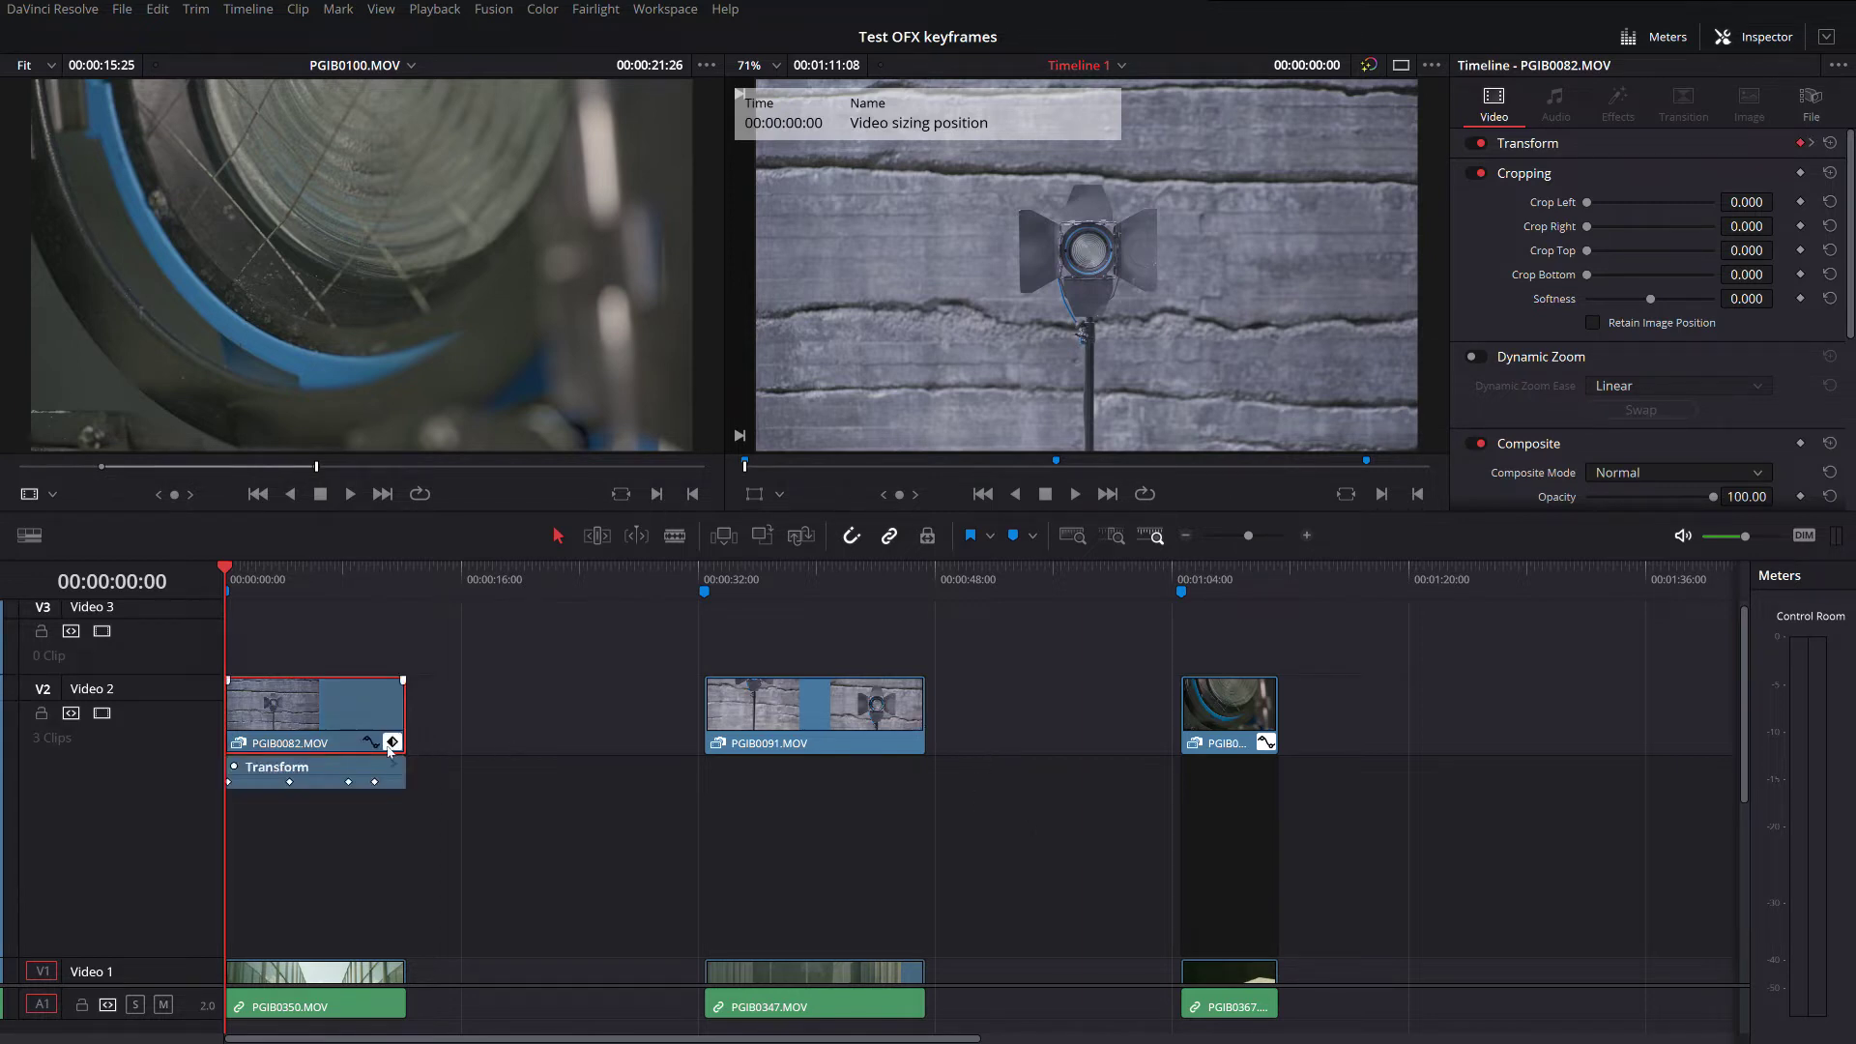
scroll(351, 765, "down", 5)
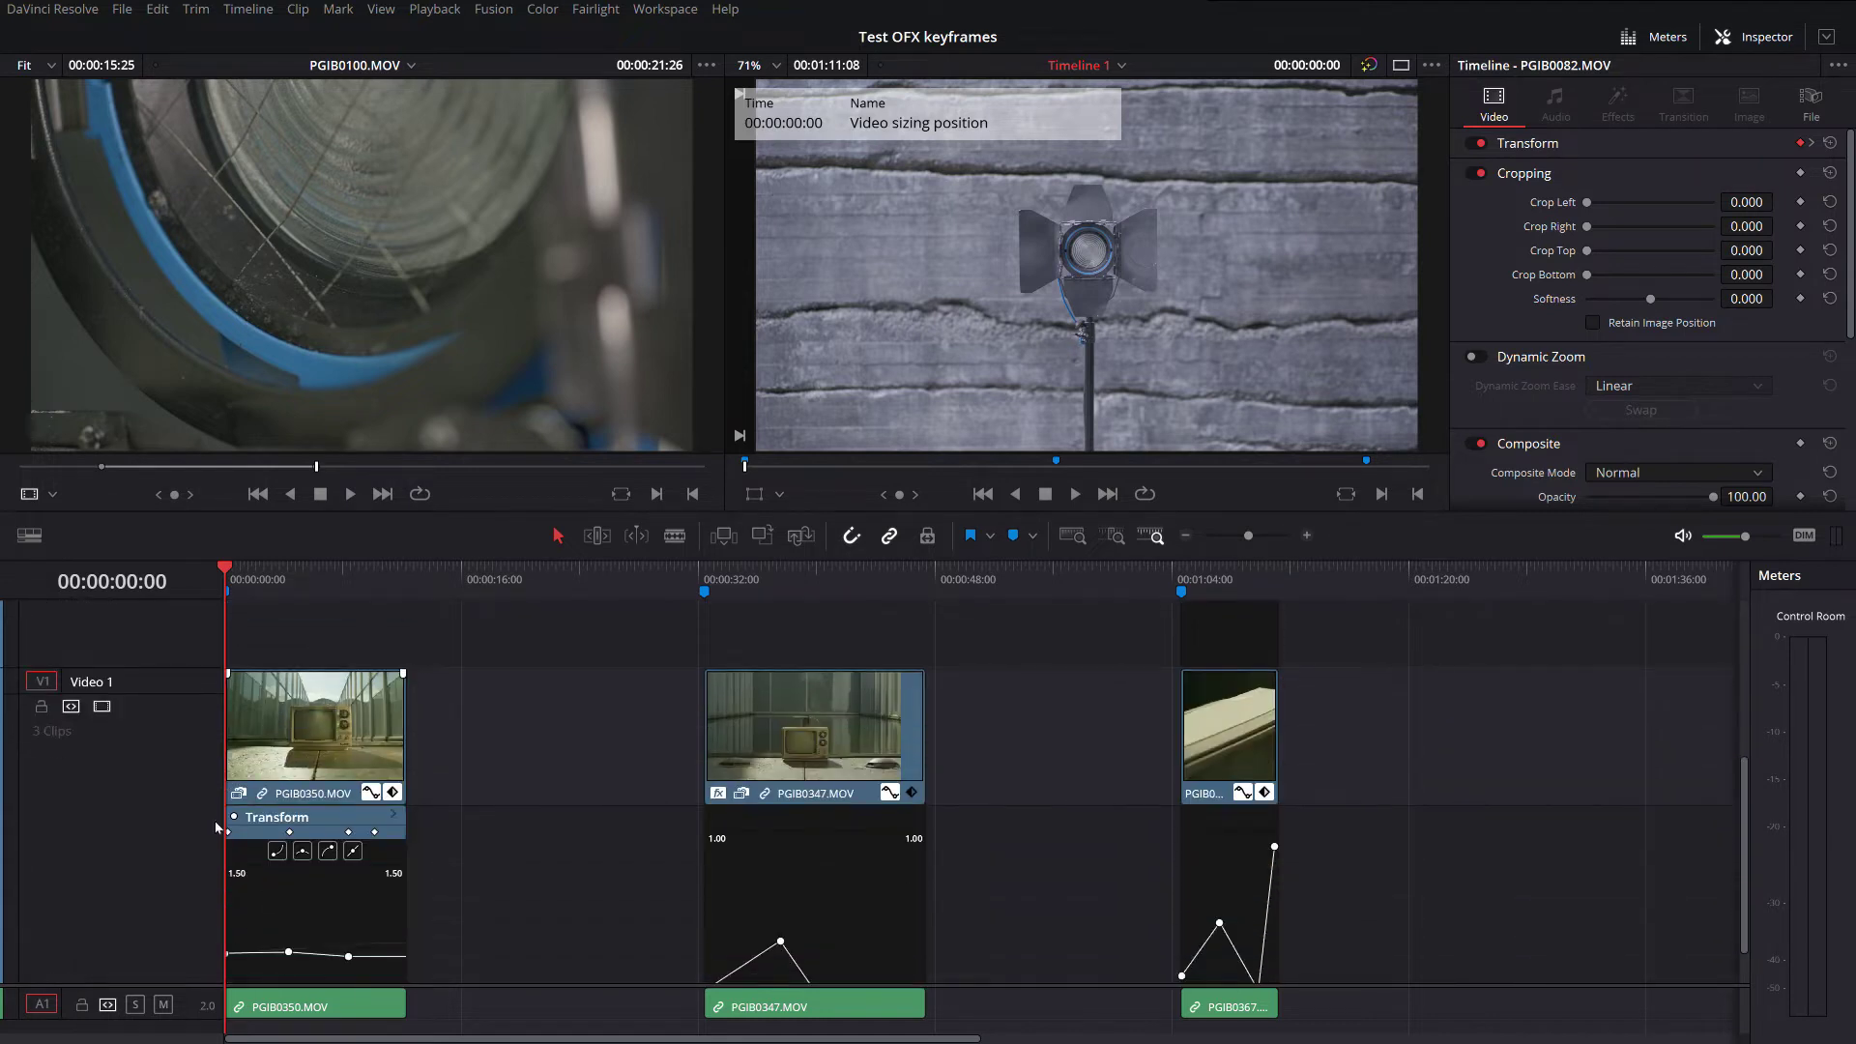
scroll(216, 827, "up", 5)
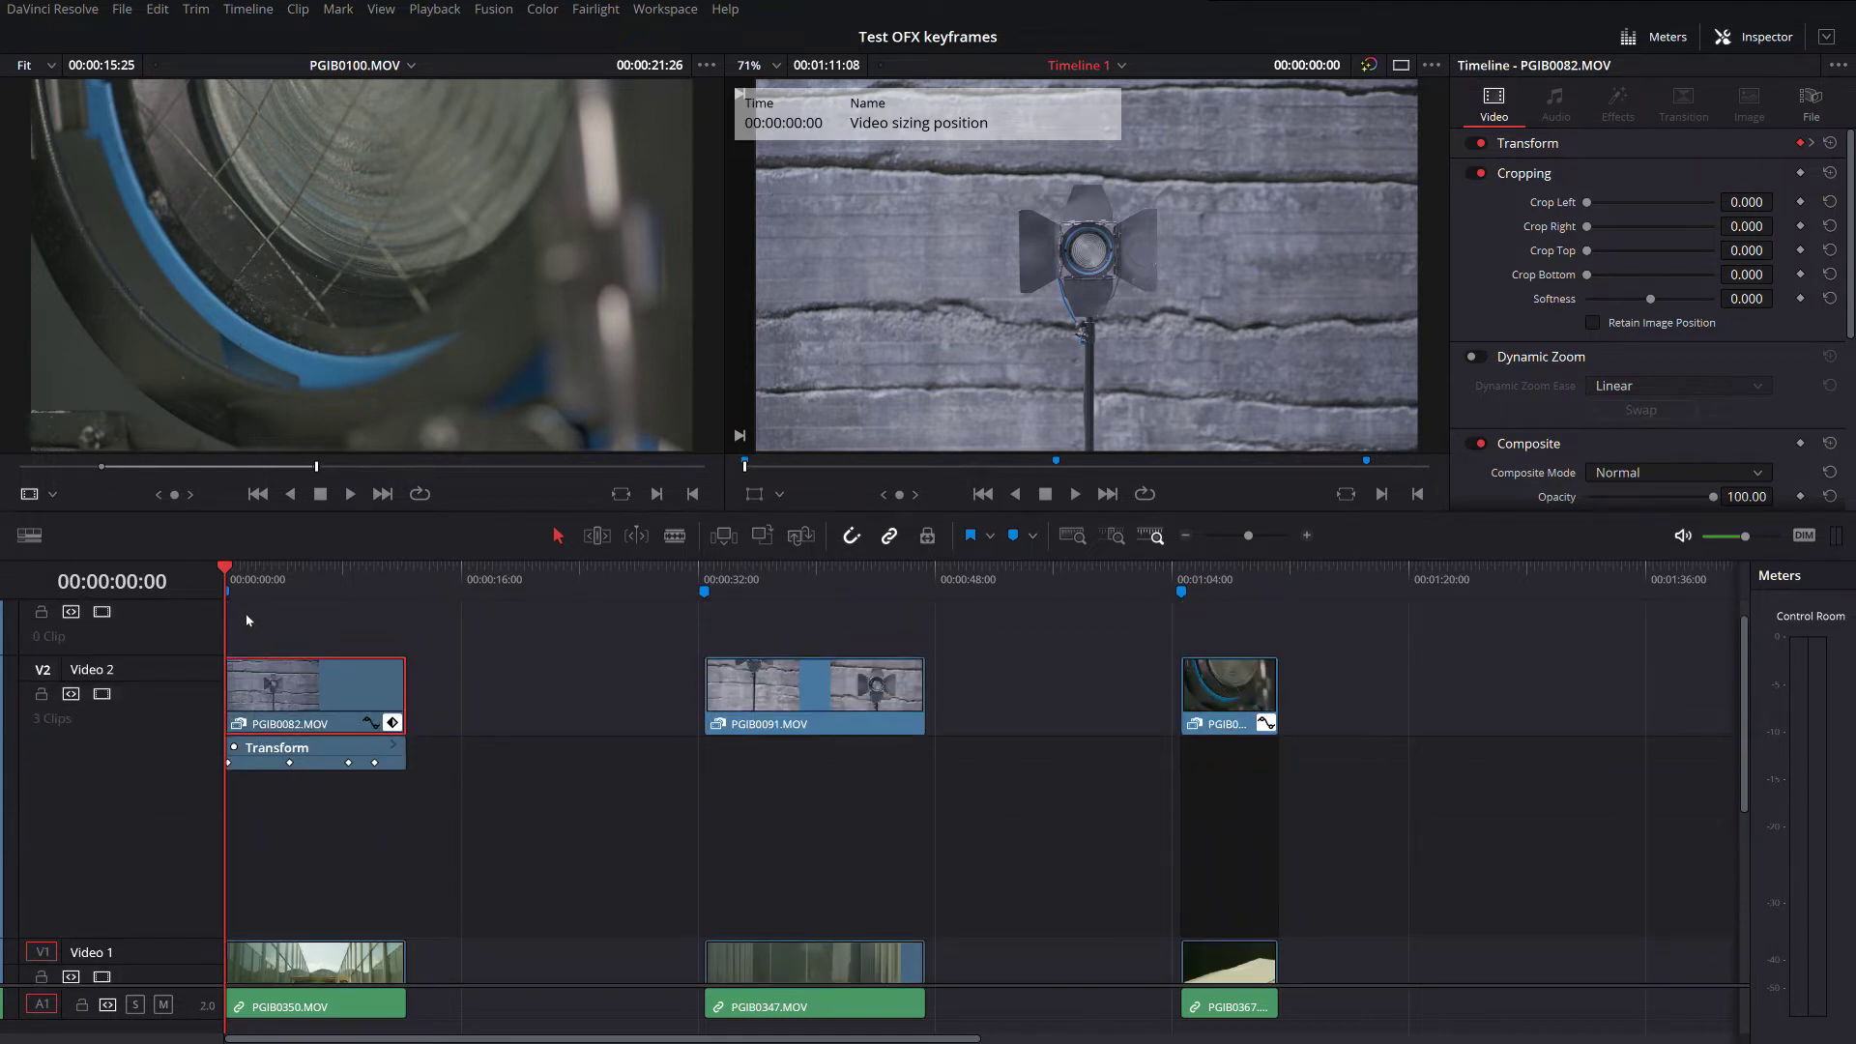
scroll(249, 638, "down", 3)
scroll(254, 677, "up", 2)
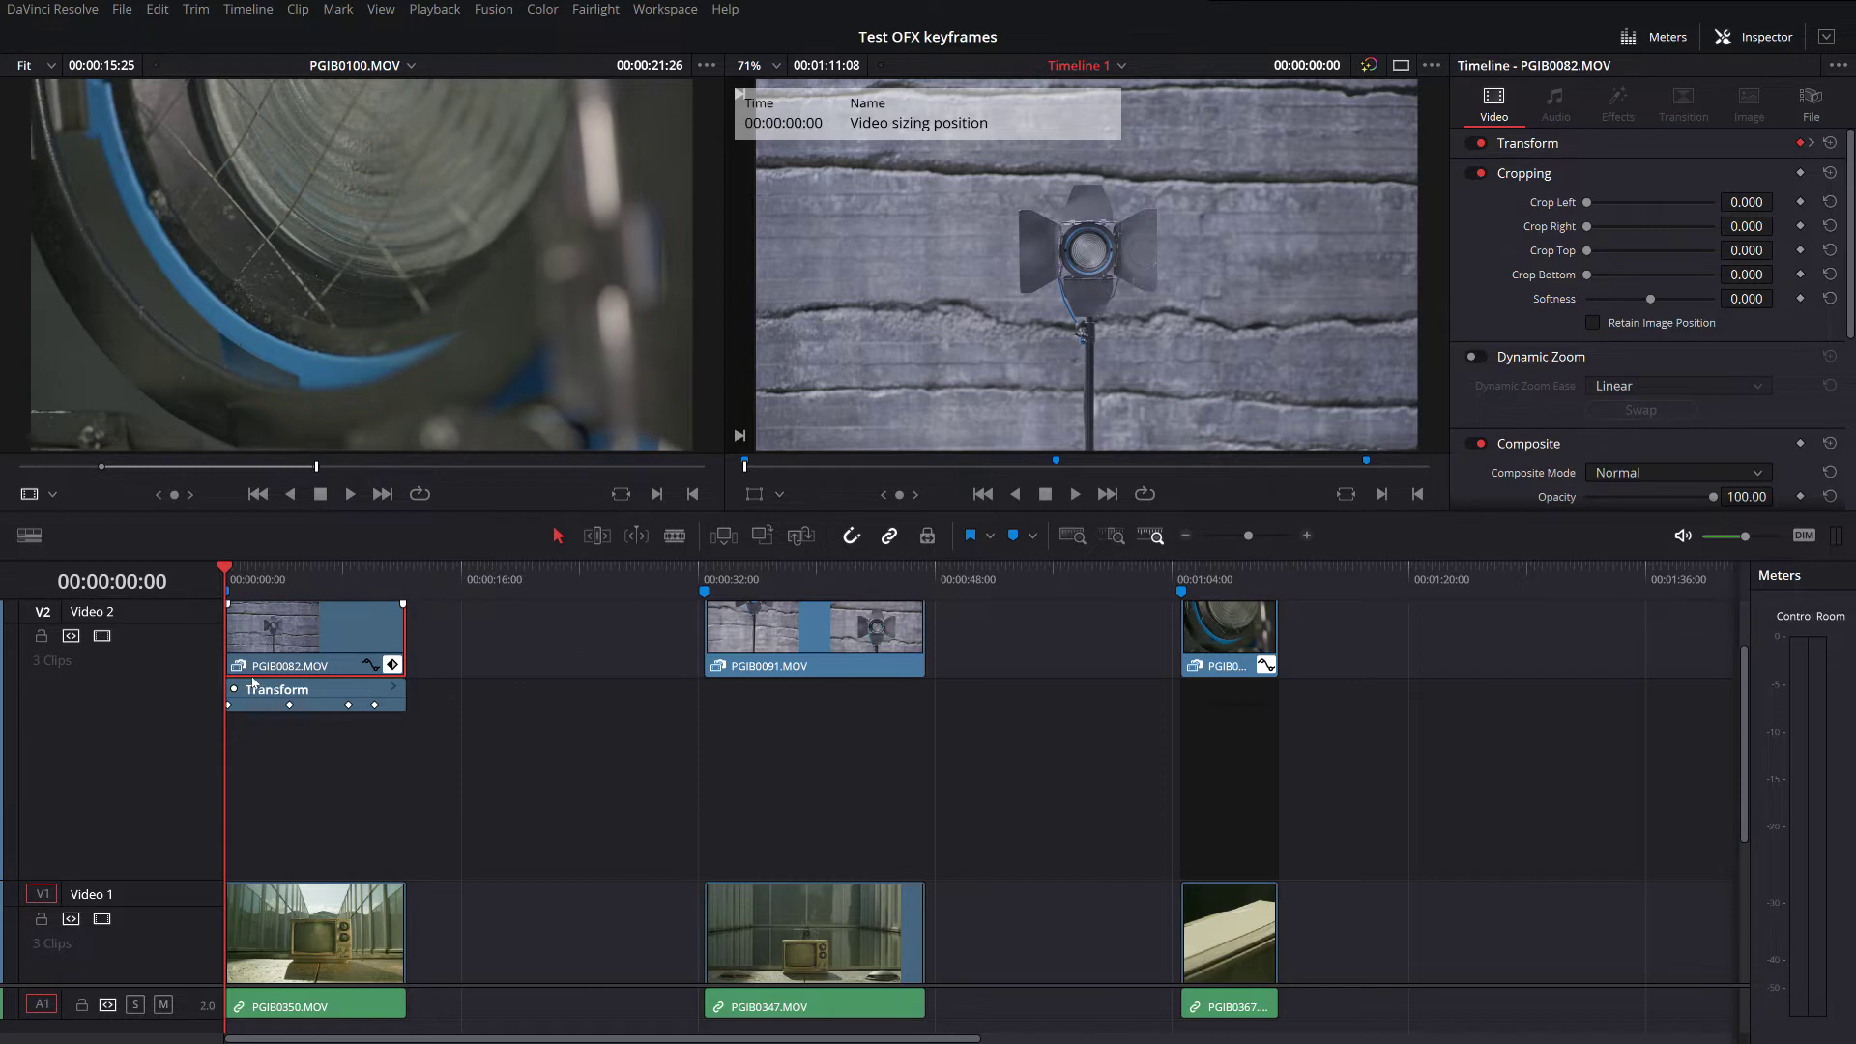
scroll(232, 732, "down", 4)
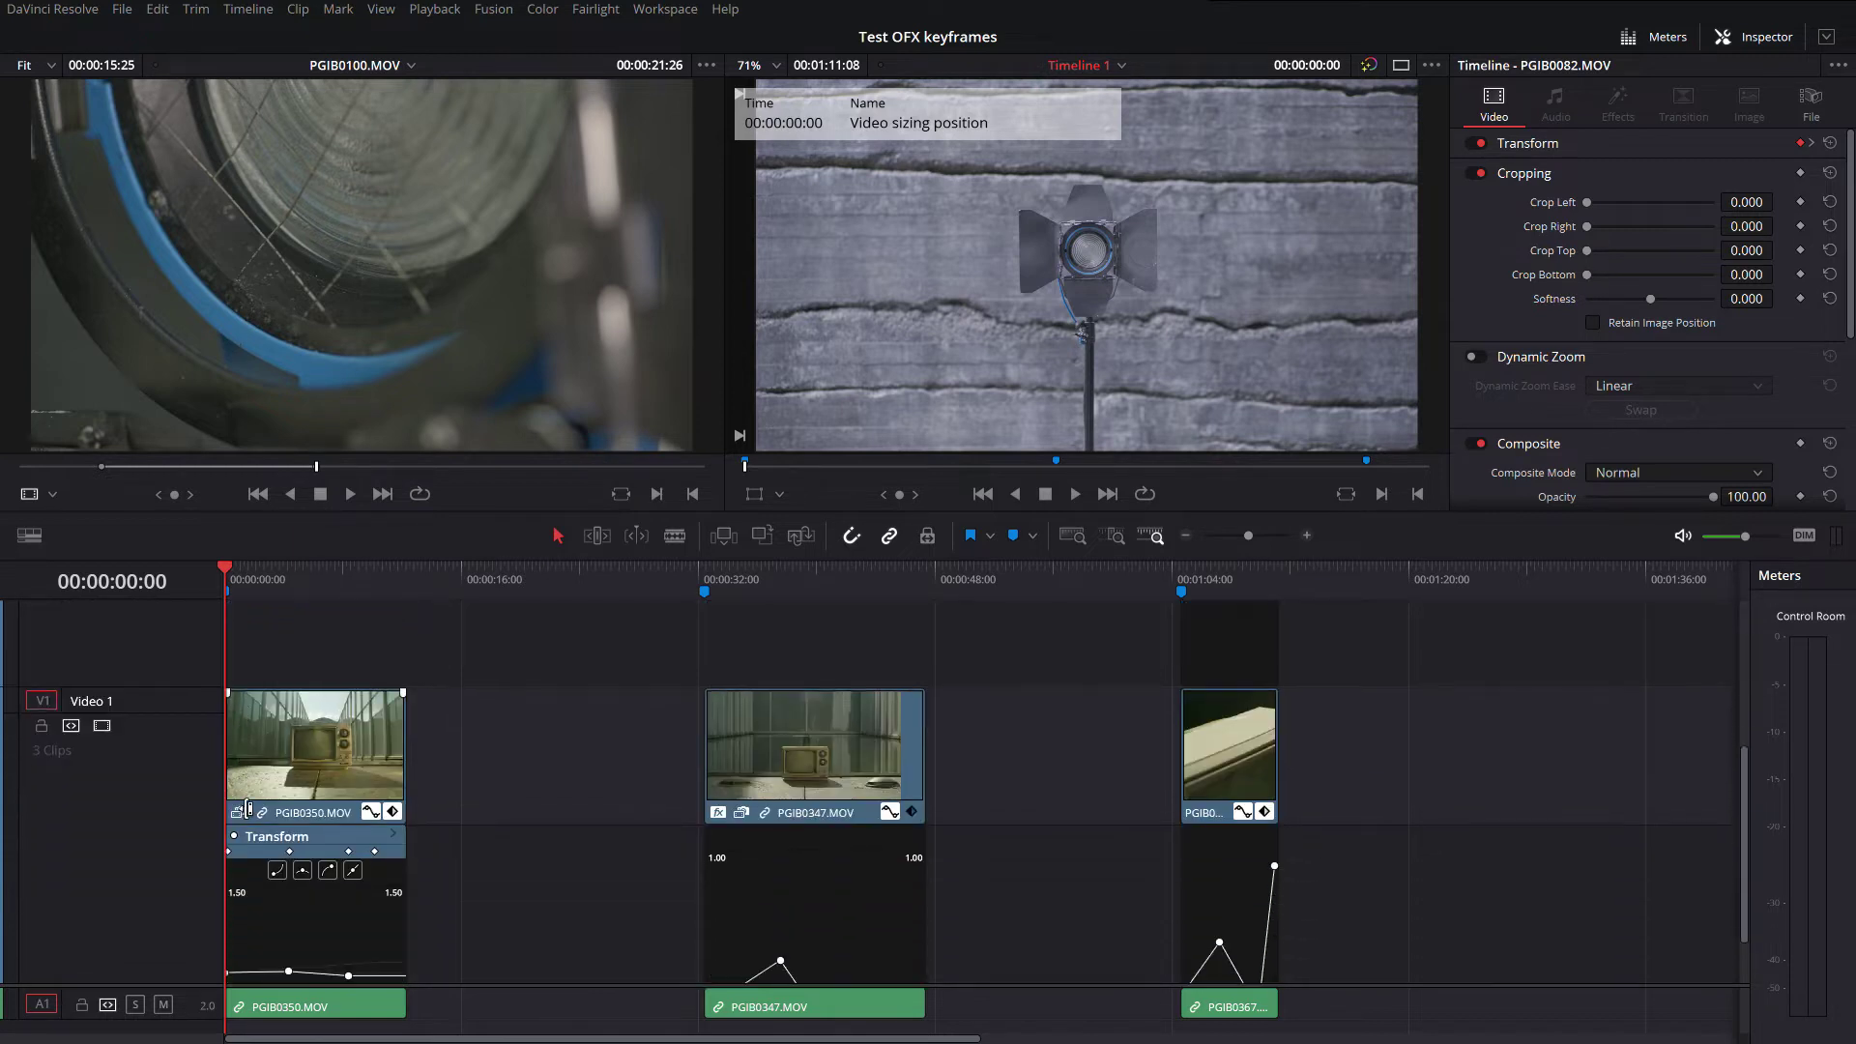
scroll(233, 628, "up", 3)
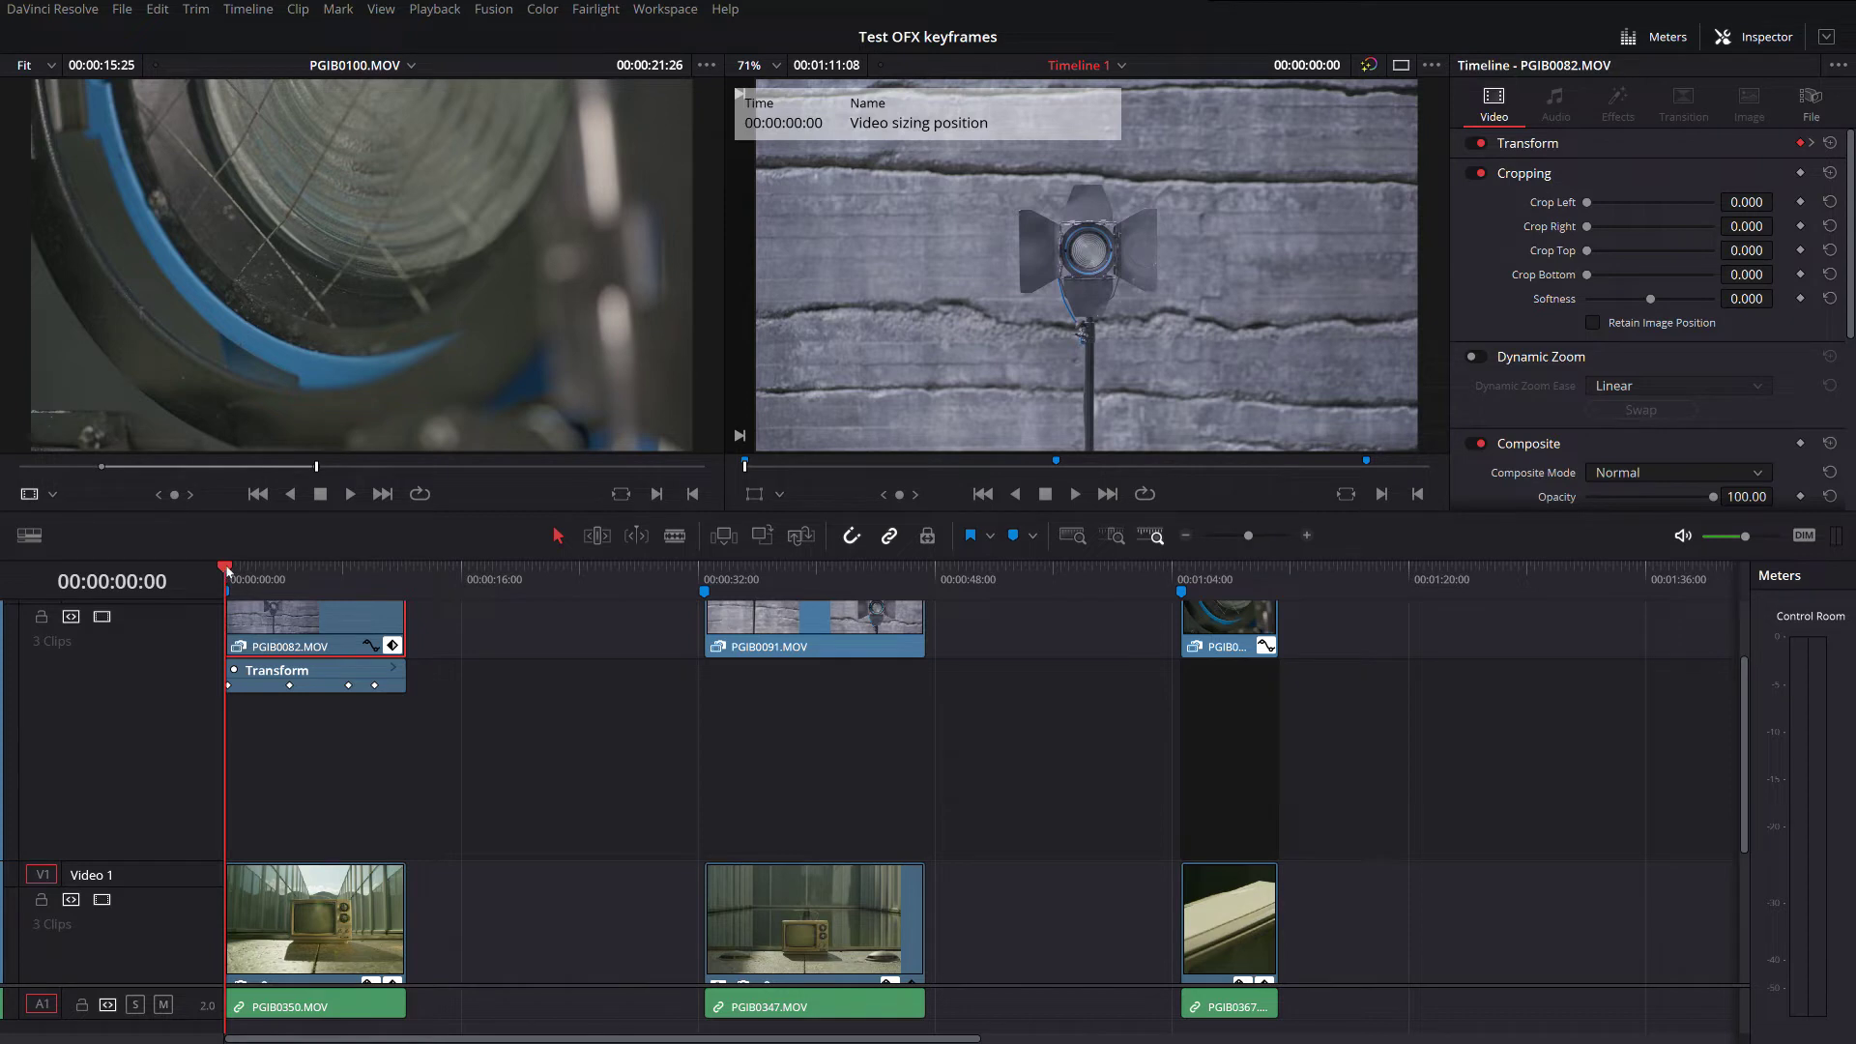
Step: Scrub the playhead through the opening of the timeline
mouse_move(224, 572)
left_mouse_down()
mouse_move(269, 585)
mouse_move(224, 585)
left_mouse_up()
scroll(280, 623, "up", 2)
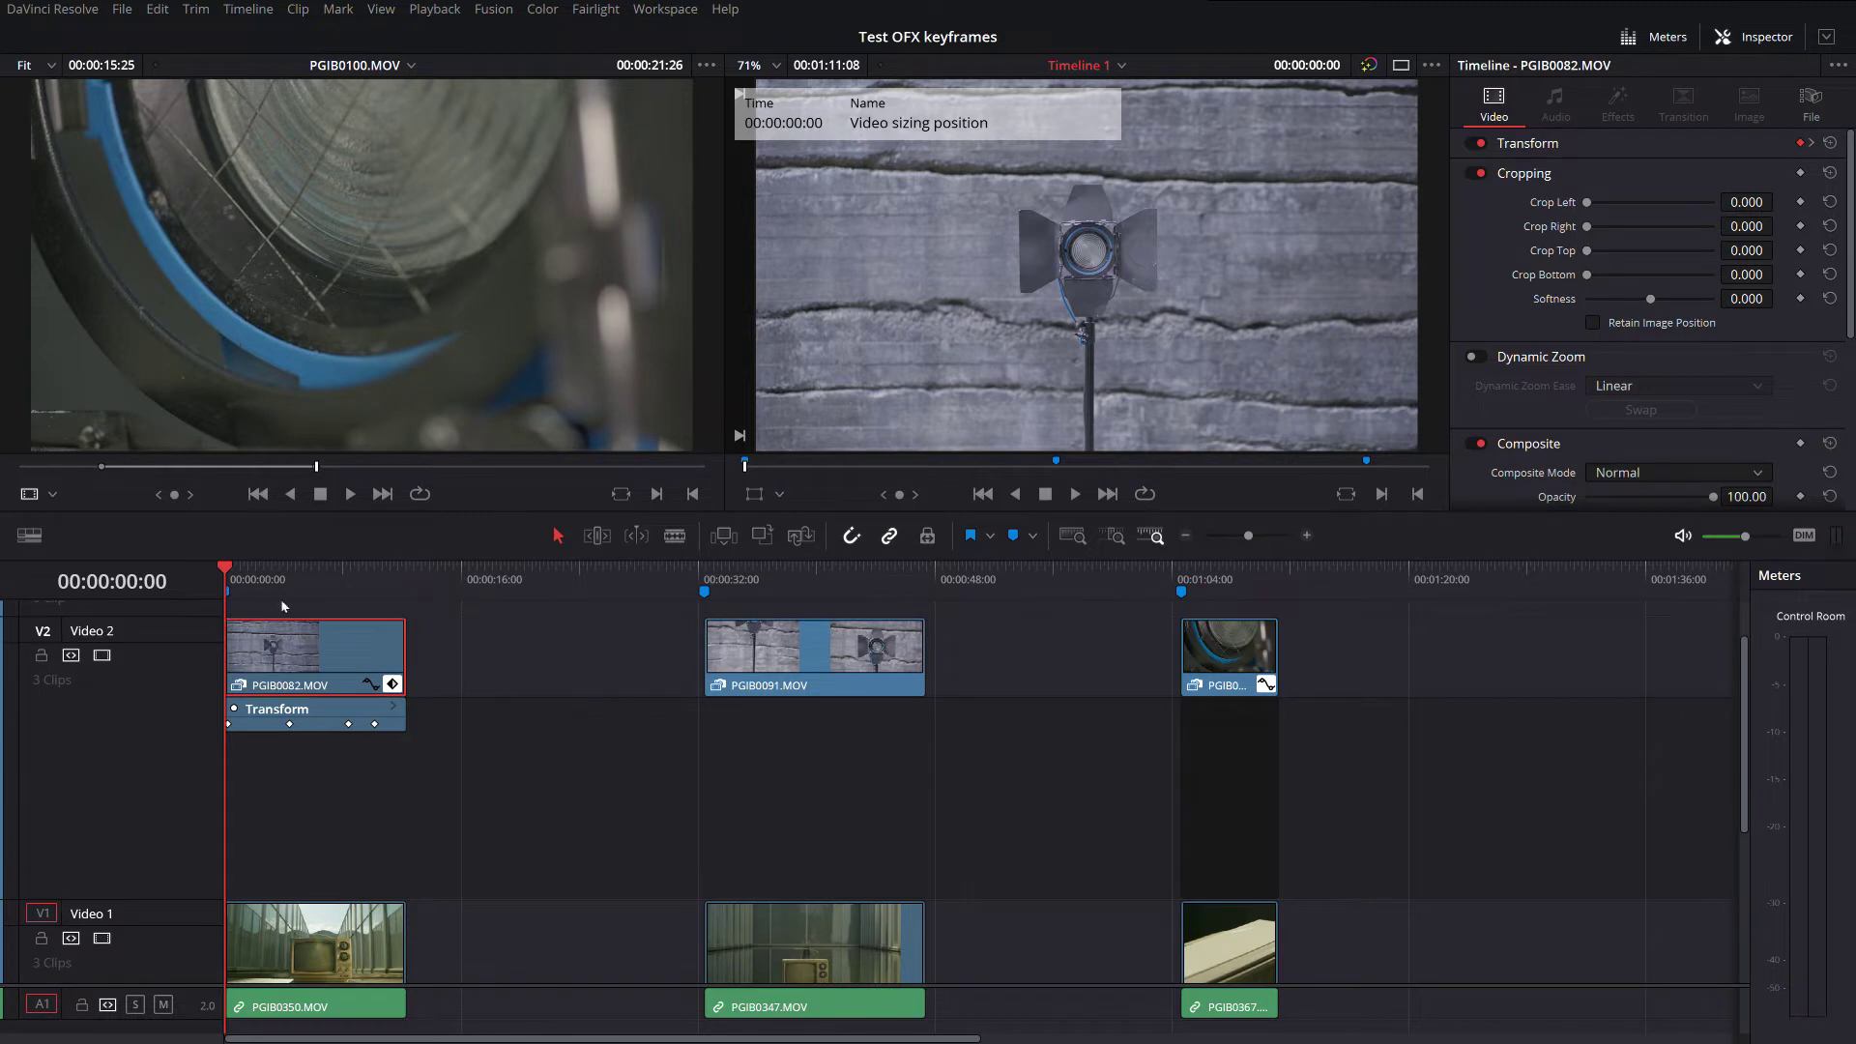
scroll(281, 741, "down", 4)
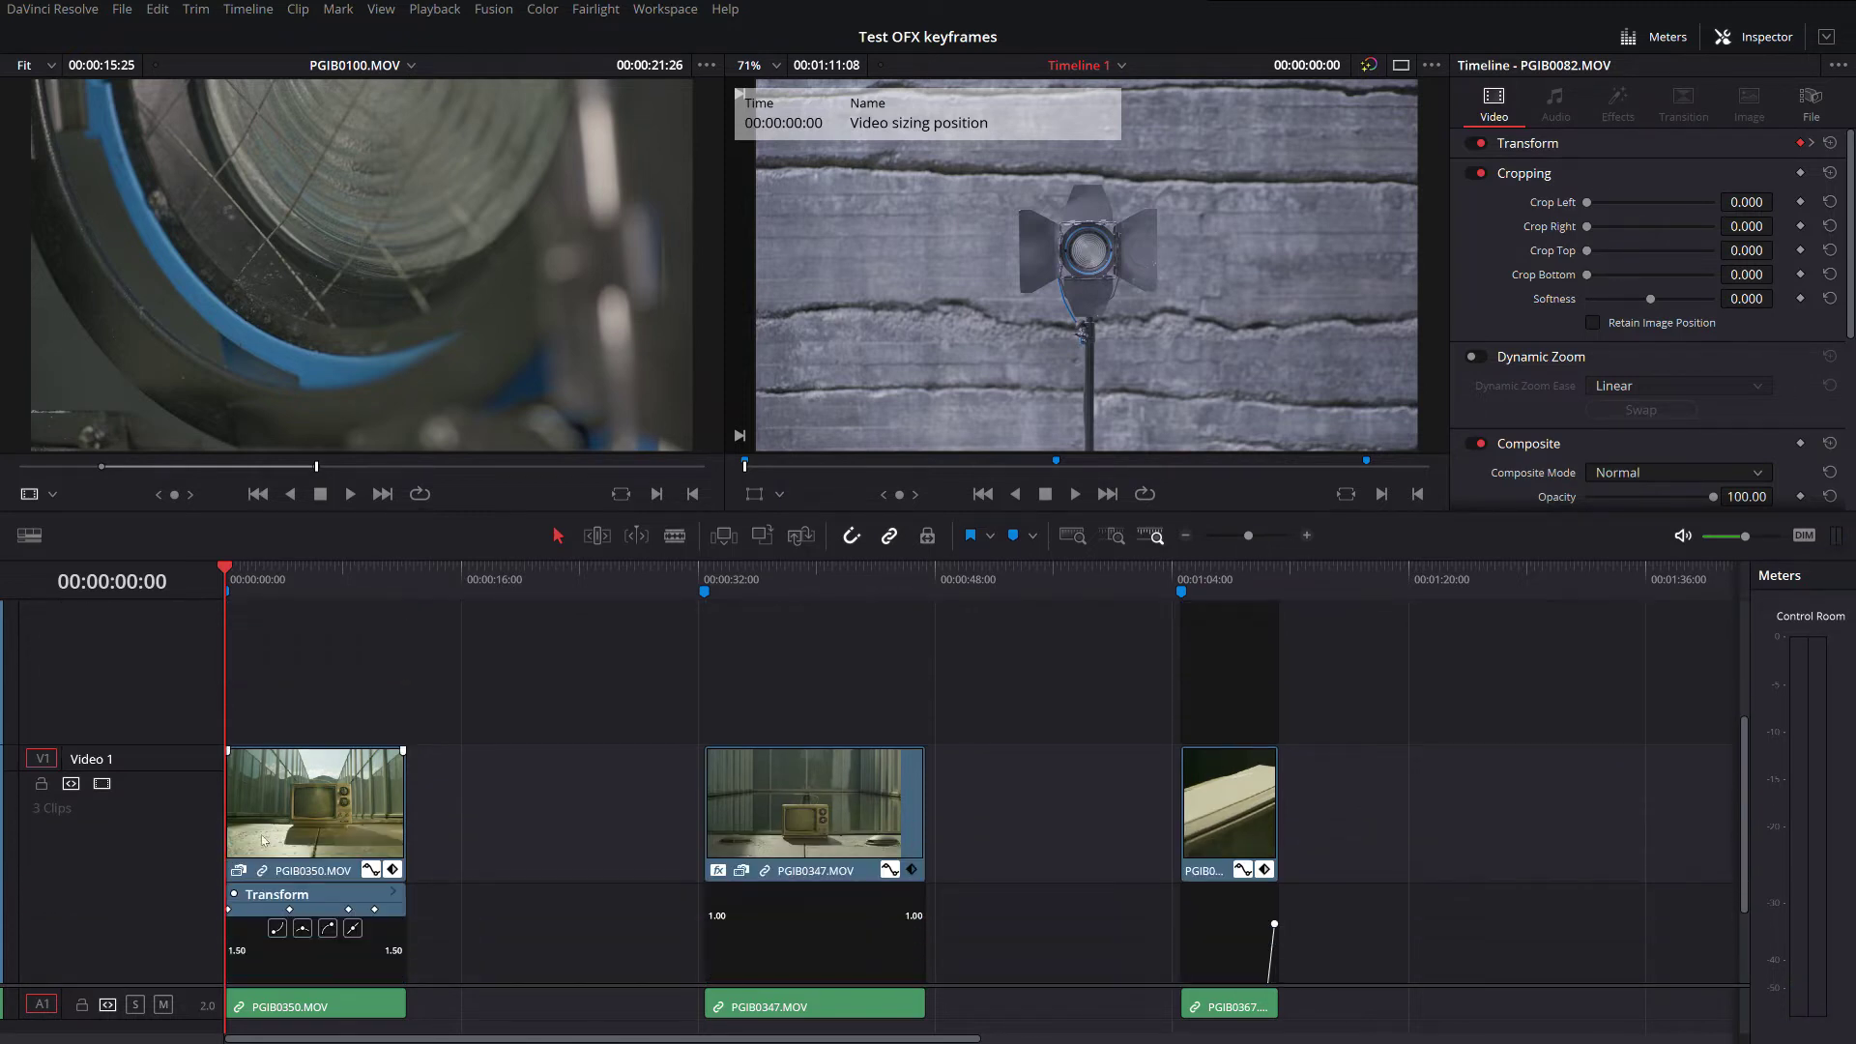
scroll(280, 741, "up", 4)
Step: Park the playhead at 00:00:32:13 on the timeline ruler
left_click(705, 578)
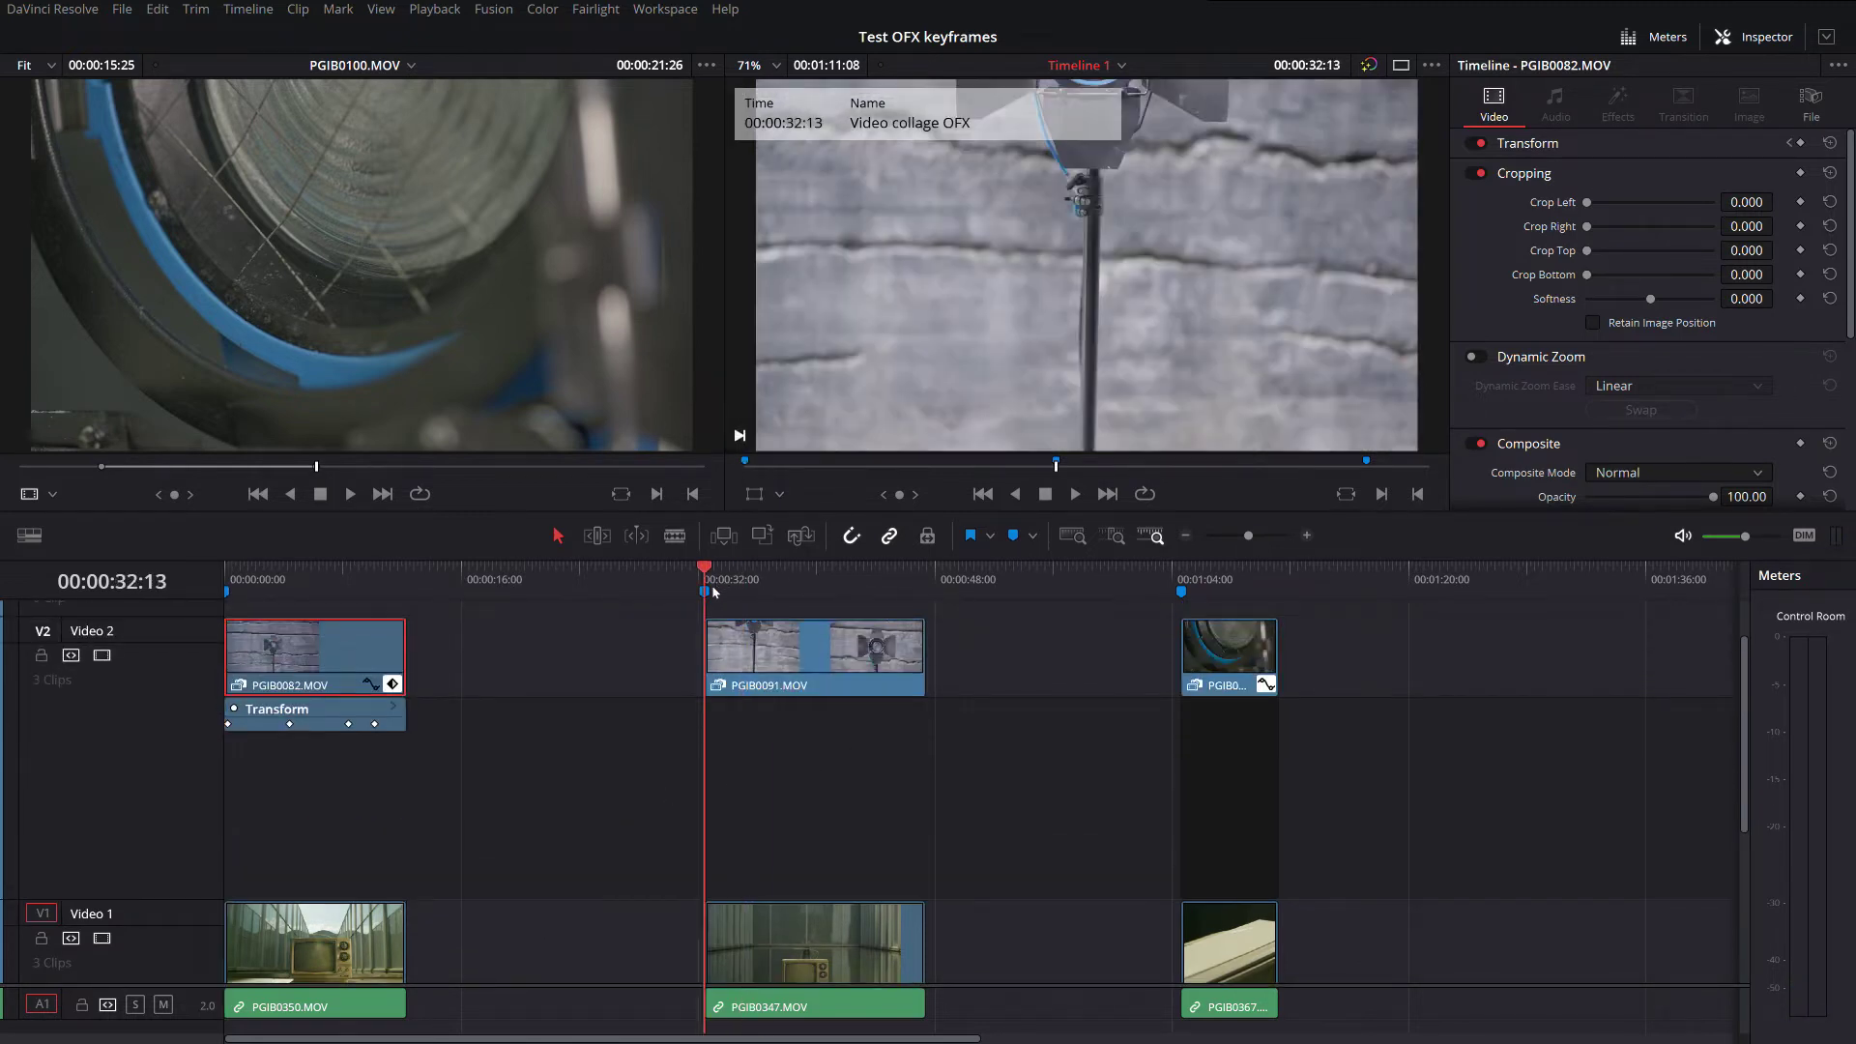
scroll(723, 823, "down", 4)
scroll(723, 823, "down", 3)
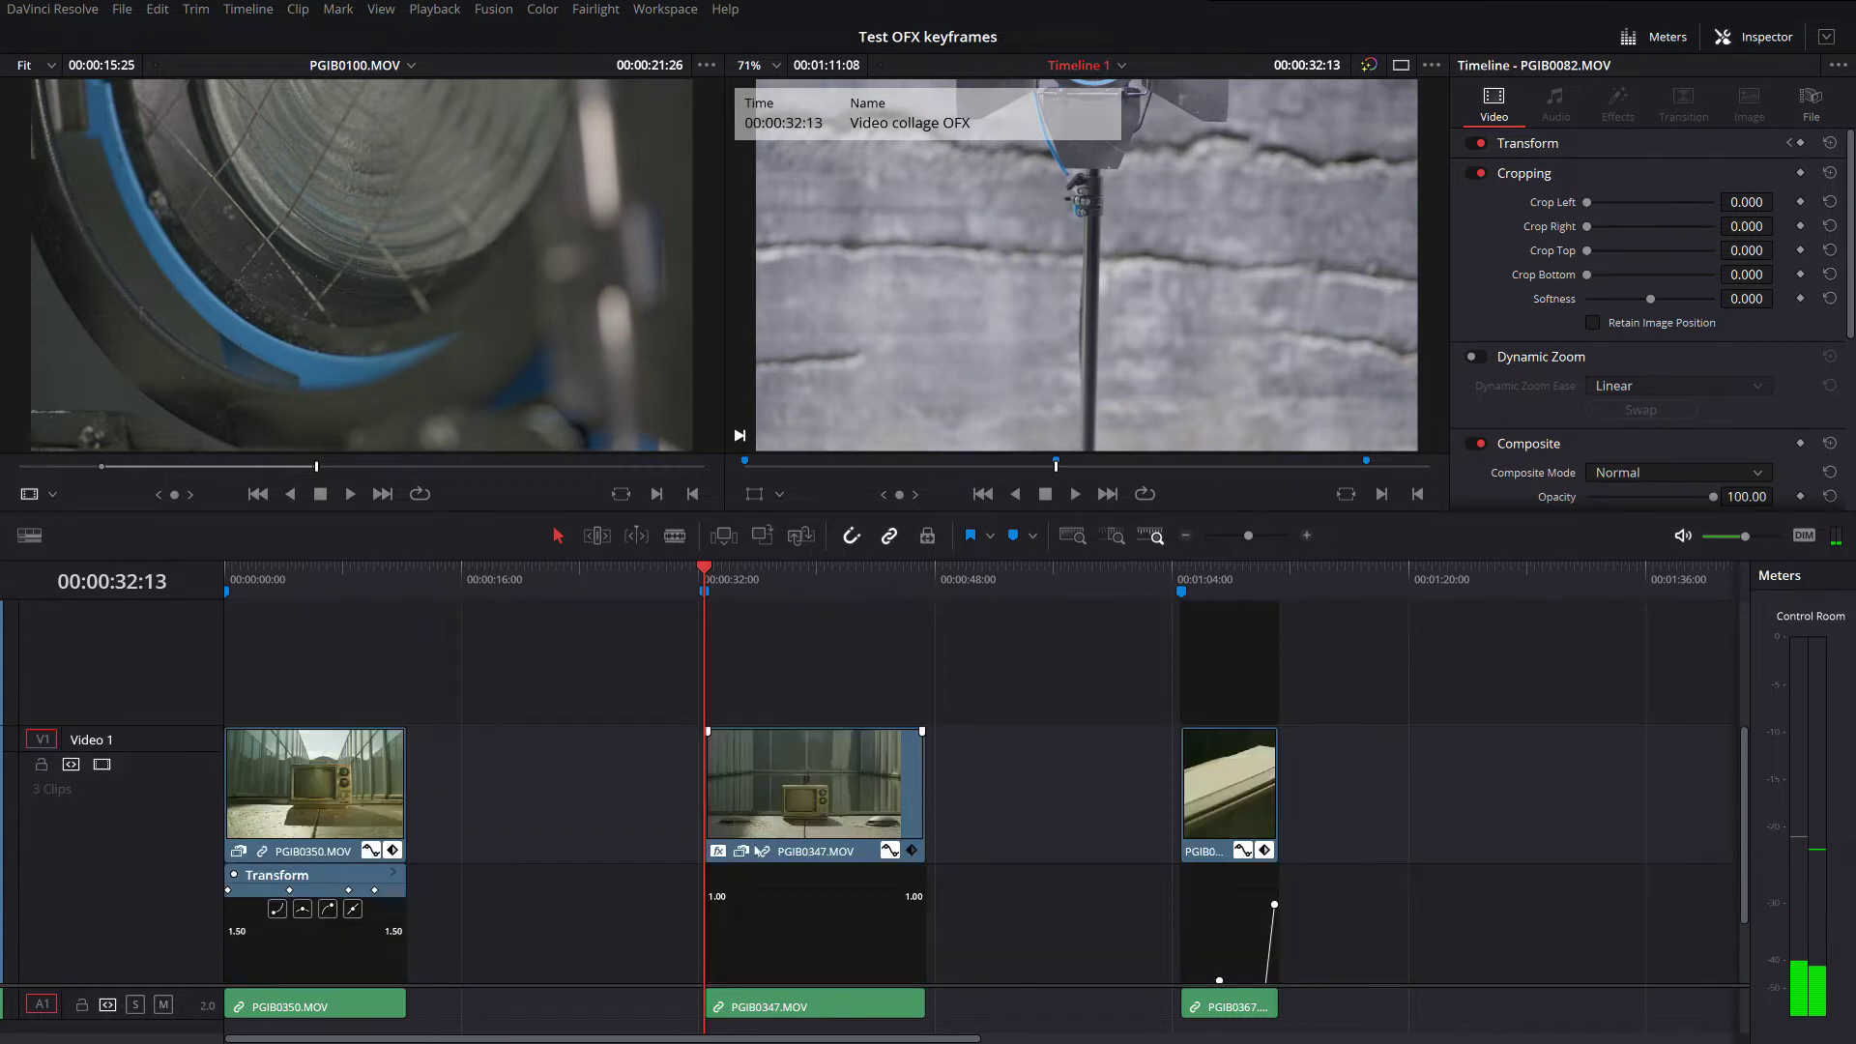
Step: Select PGIB0347.MOV on Video 1 as the effect source and PGIB0091.MOV on Video 2 as the target
left_click(758, 688)
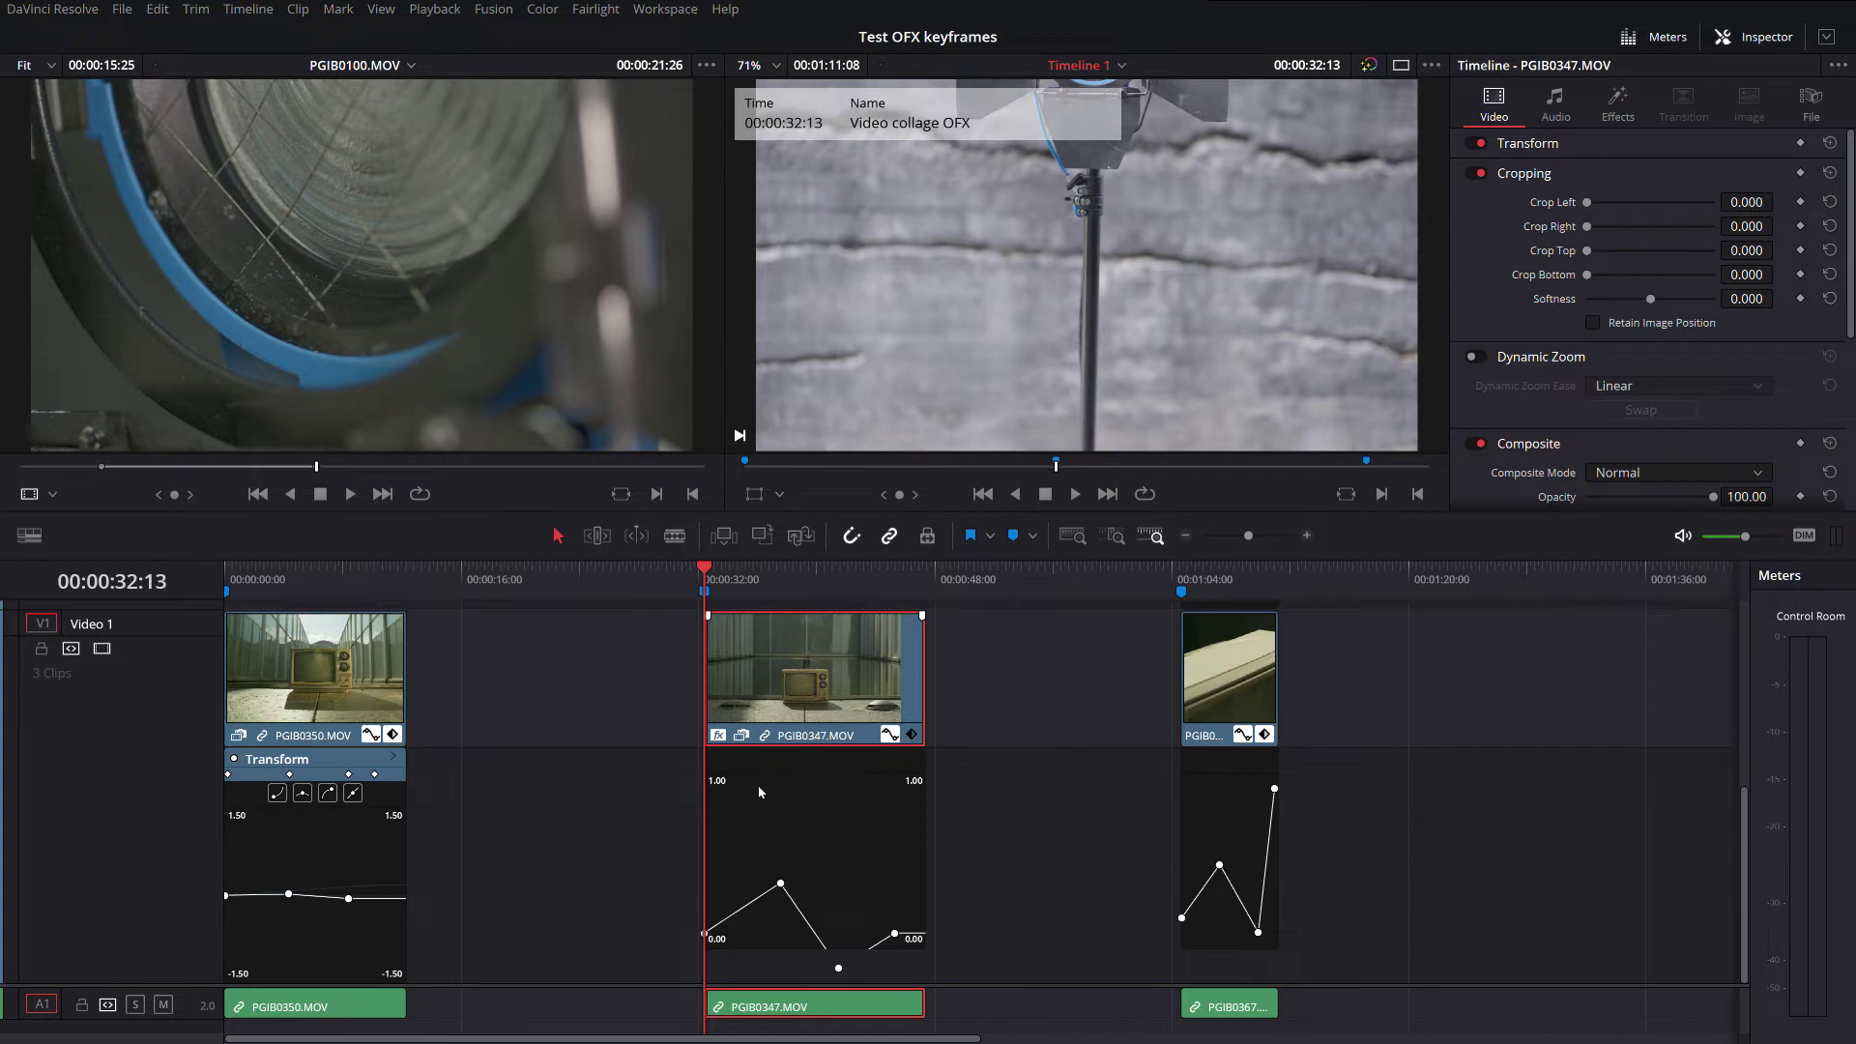
scroll(758, 786, "up", 5)
left_click(749, 658)
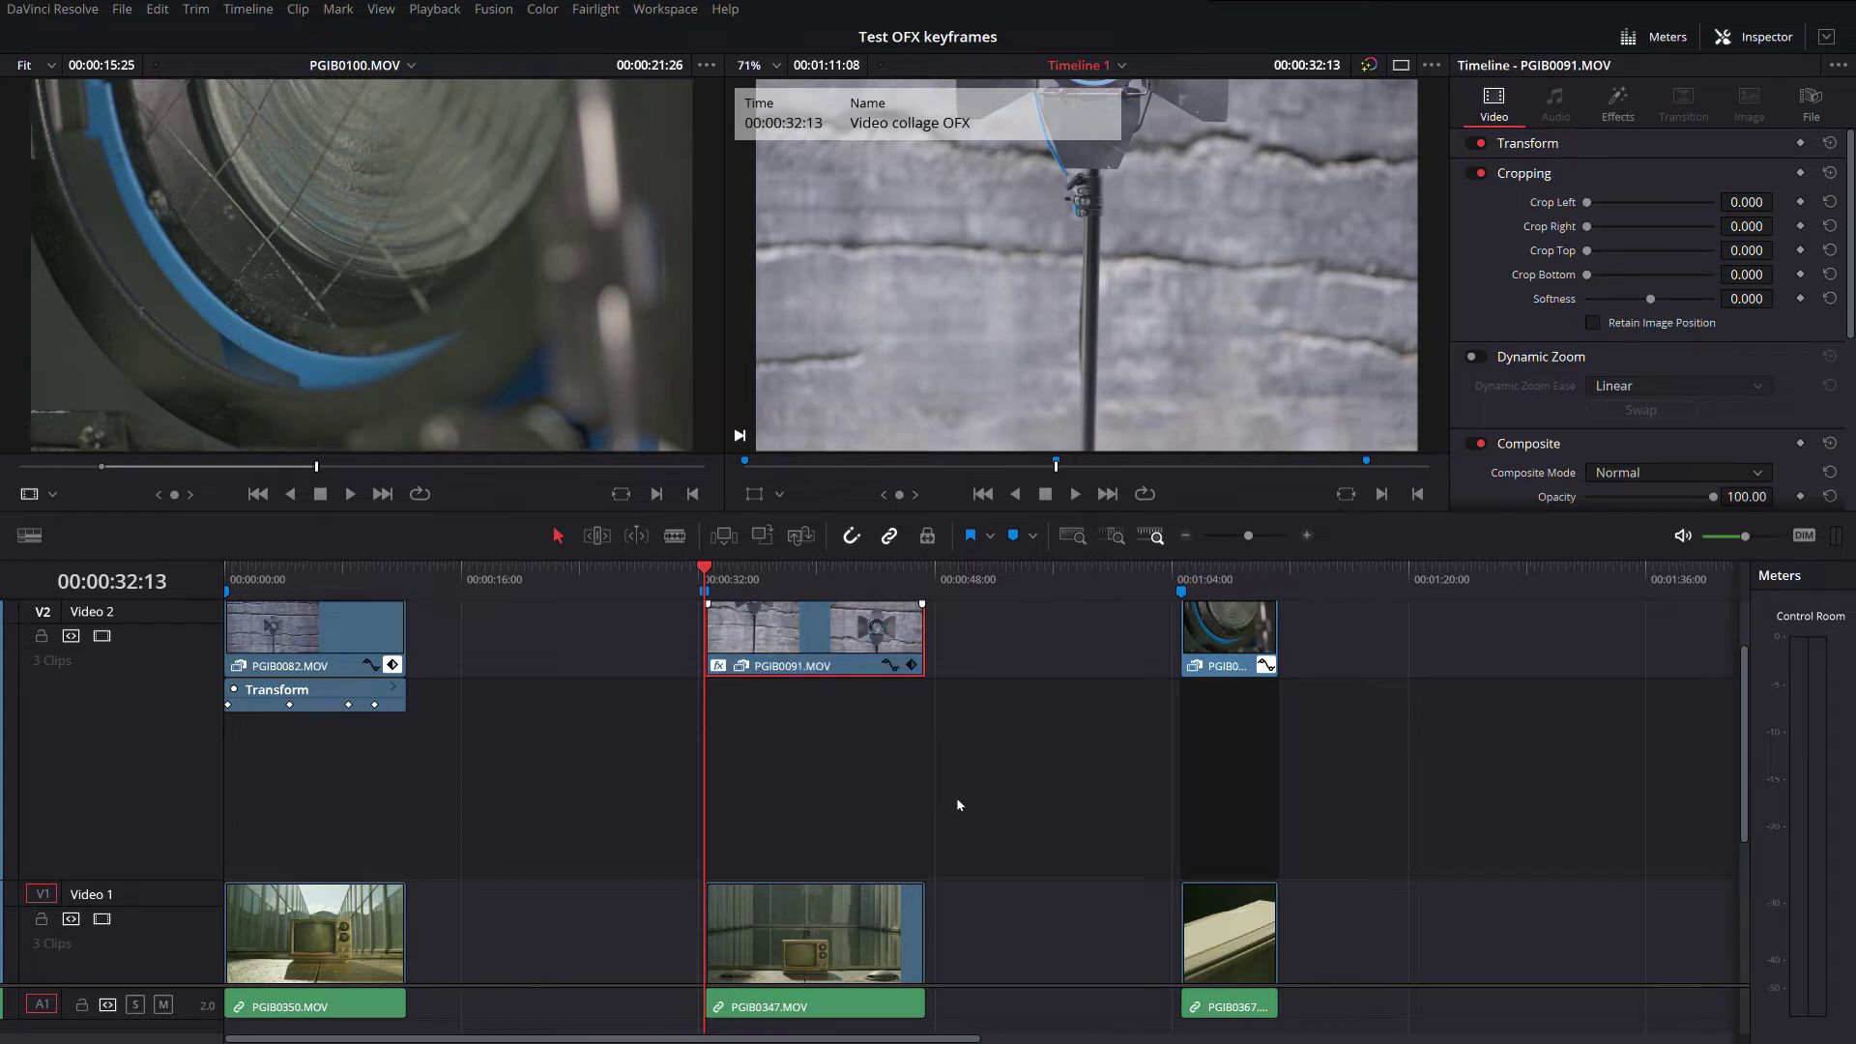
Step: Show the keyframe lane for PGIB0091.MOV on Video 2
left_click(912, 666)
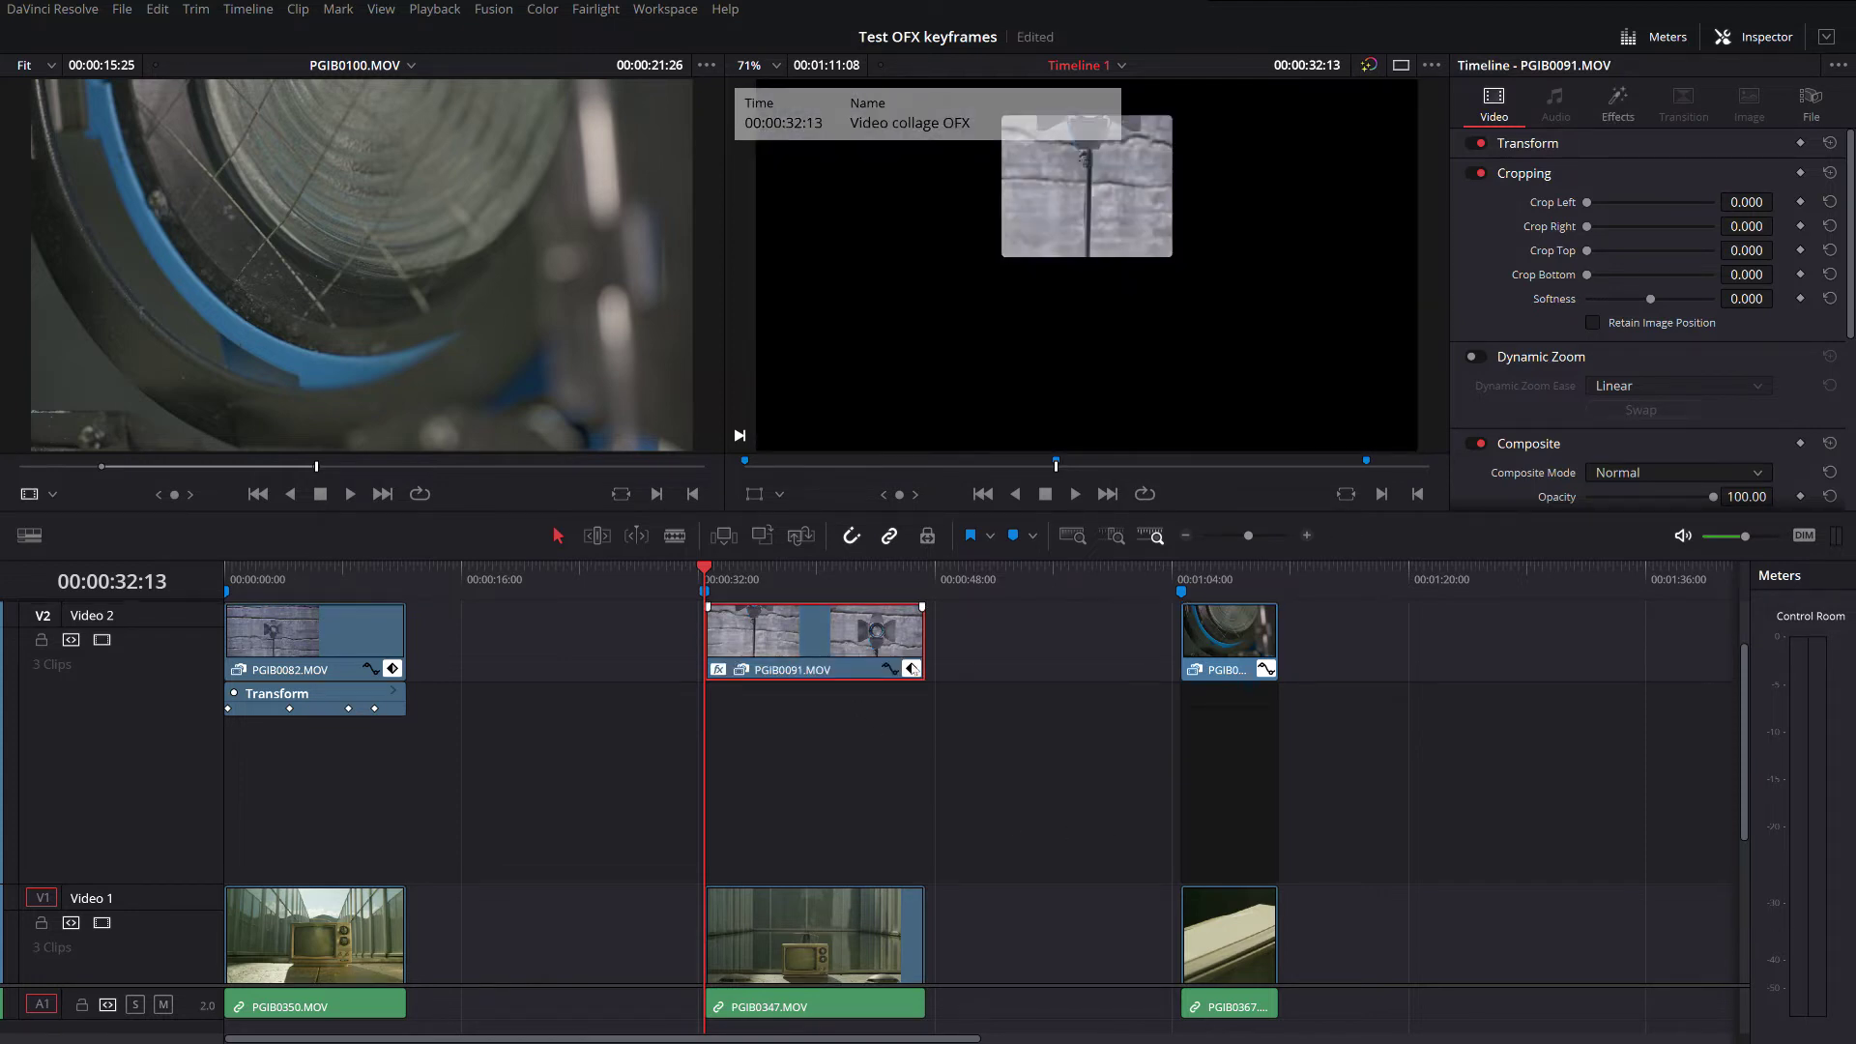
scroll(760, 721, "down", 1)
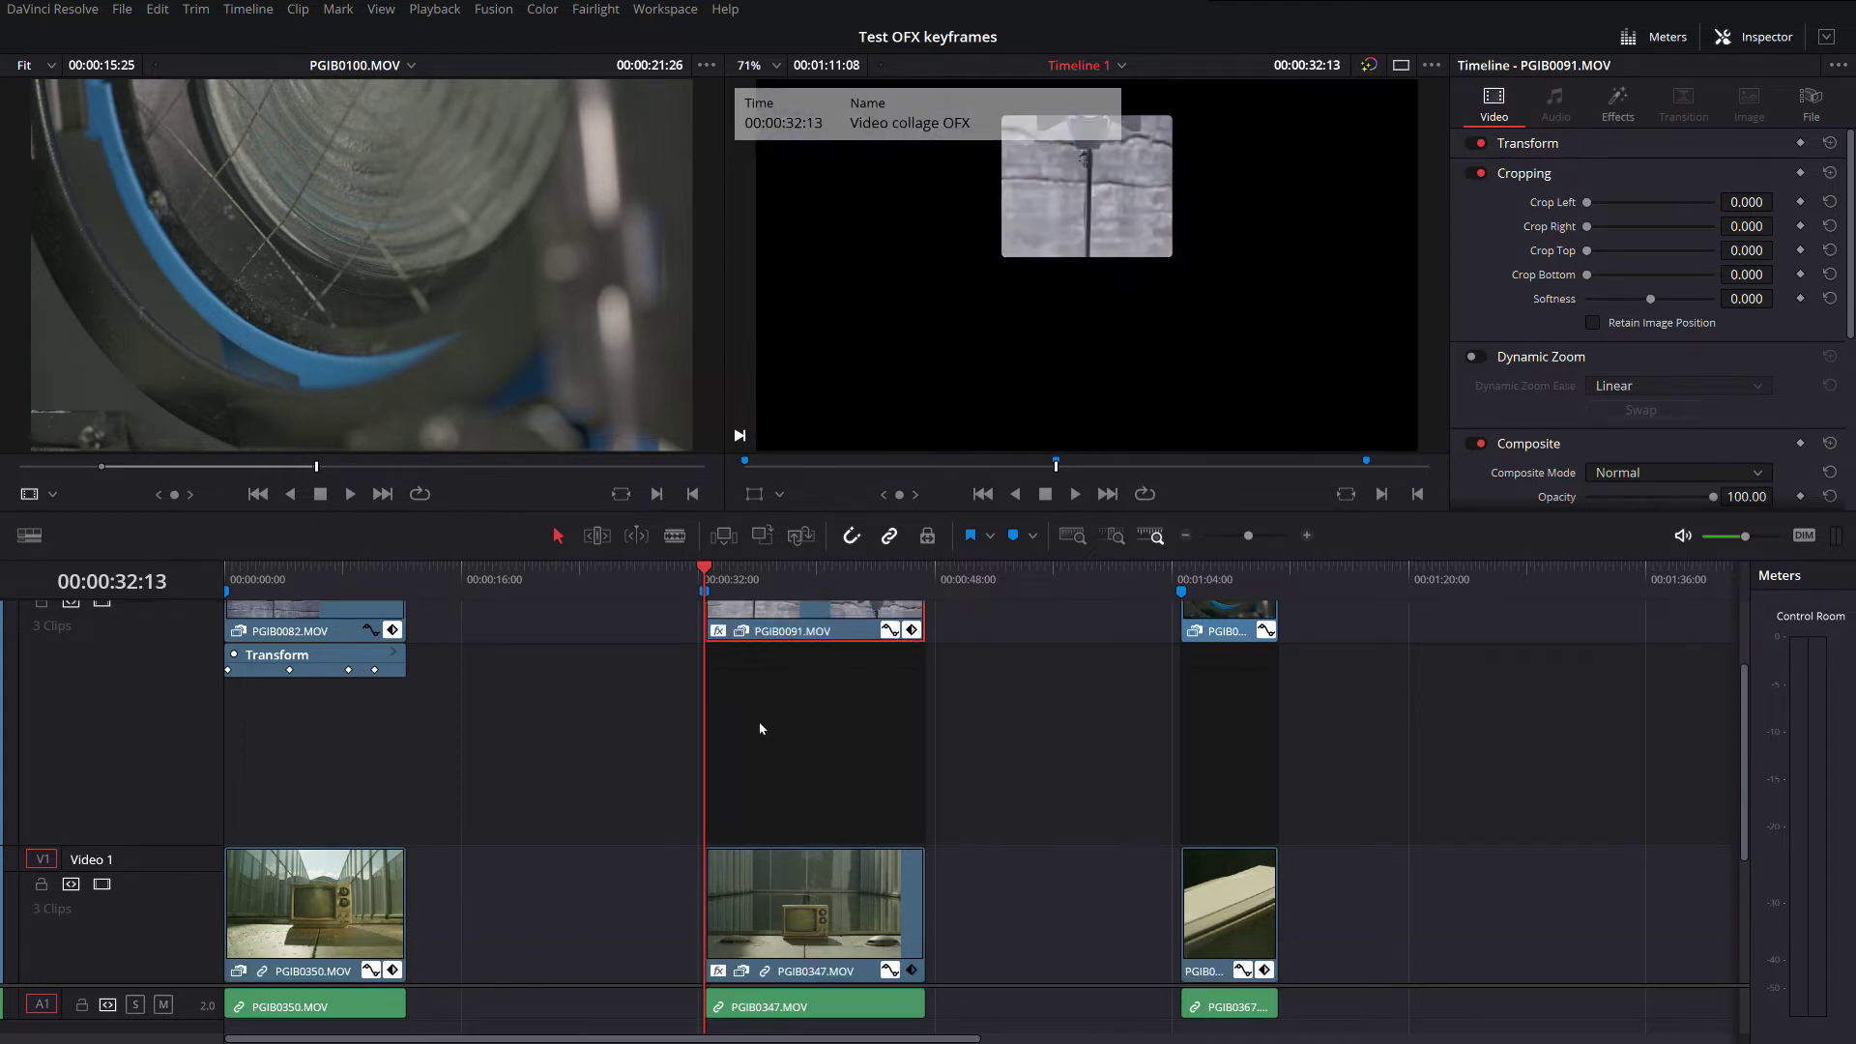
scroll(758, 721, "up", 3)
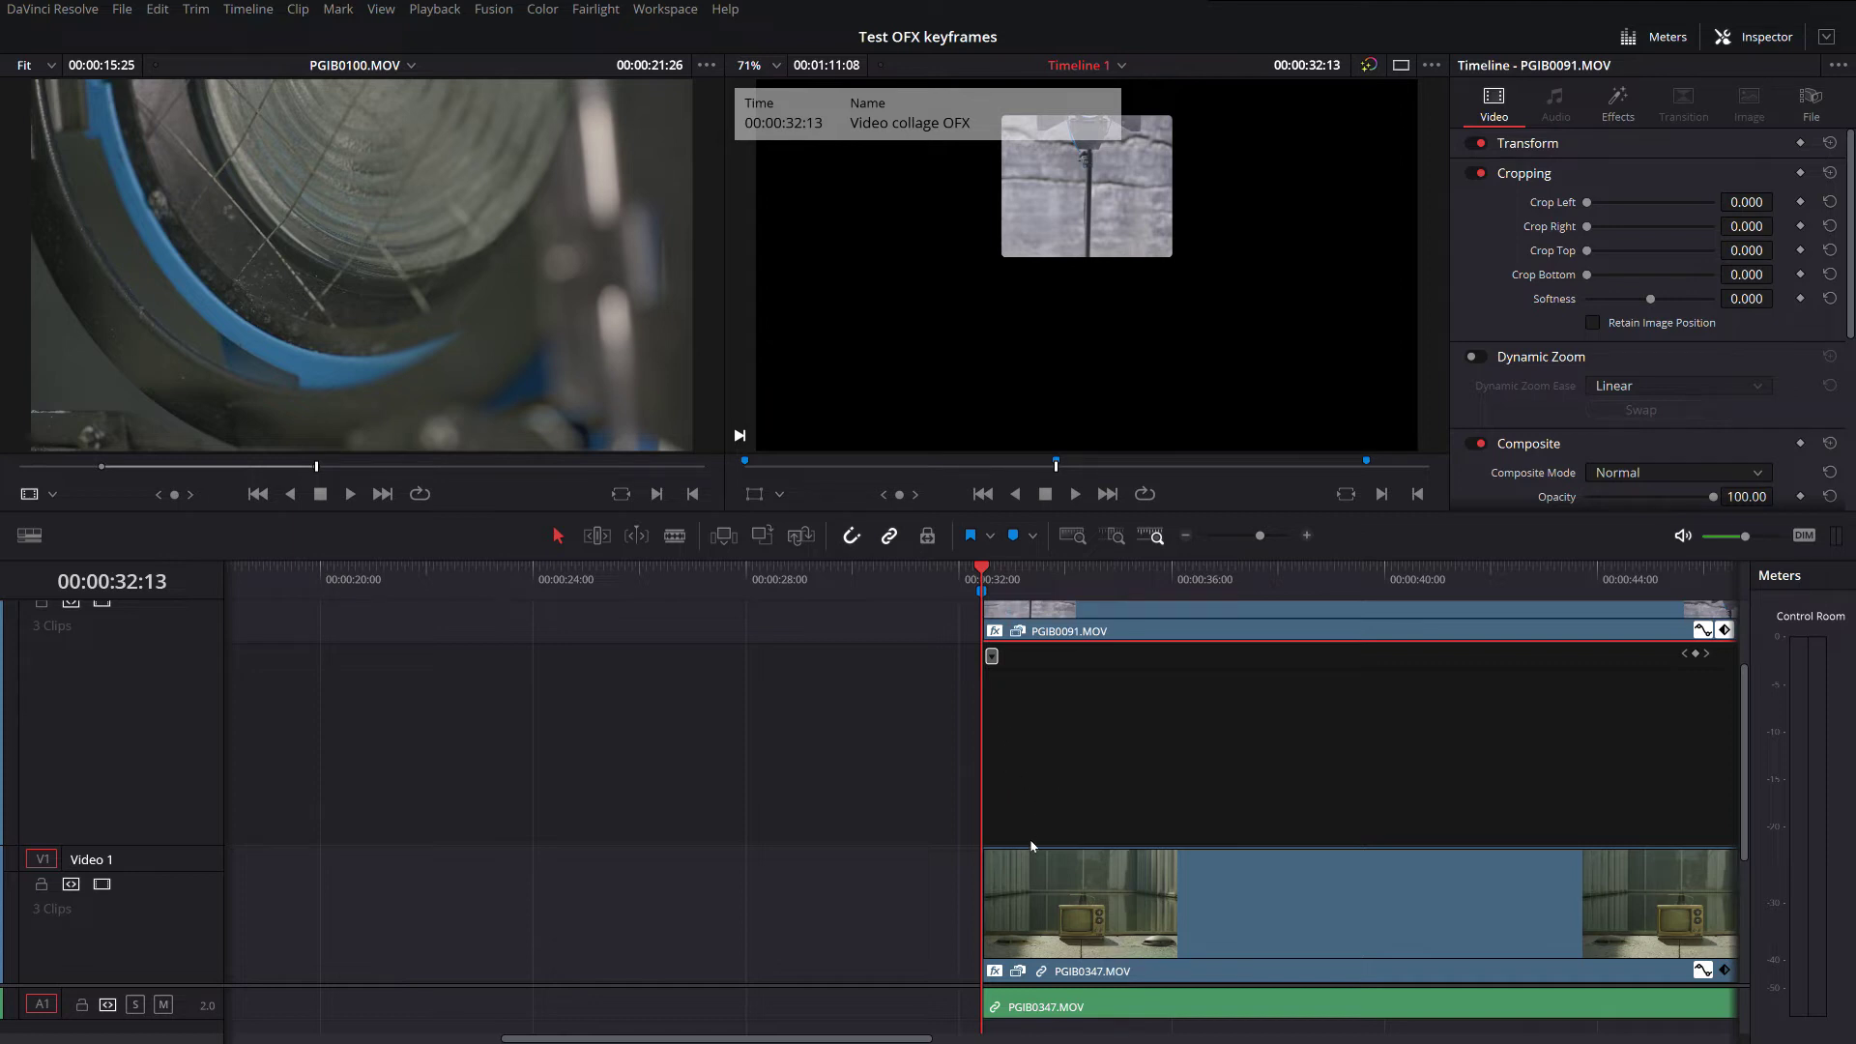
Step: Open the Fly Progress curve and compare PGIB0091's flat lane with PGIB0347's varying curve
left_click(991, 655)
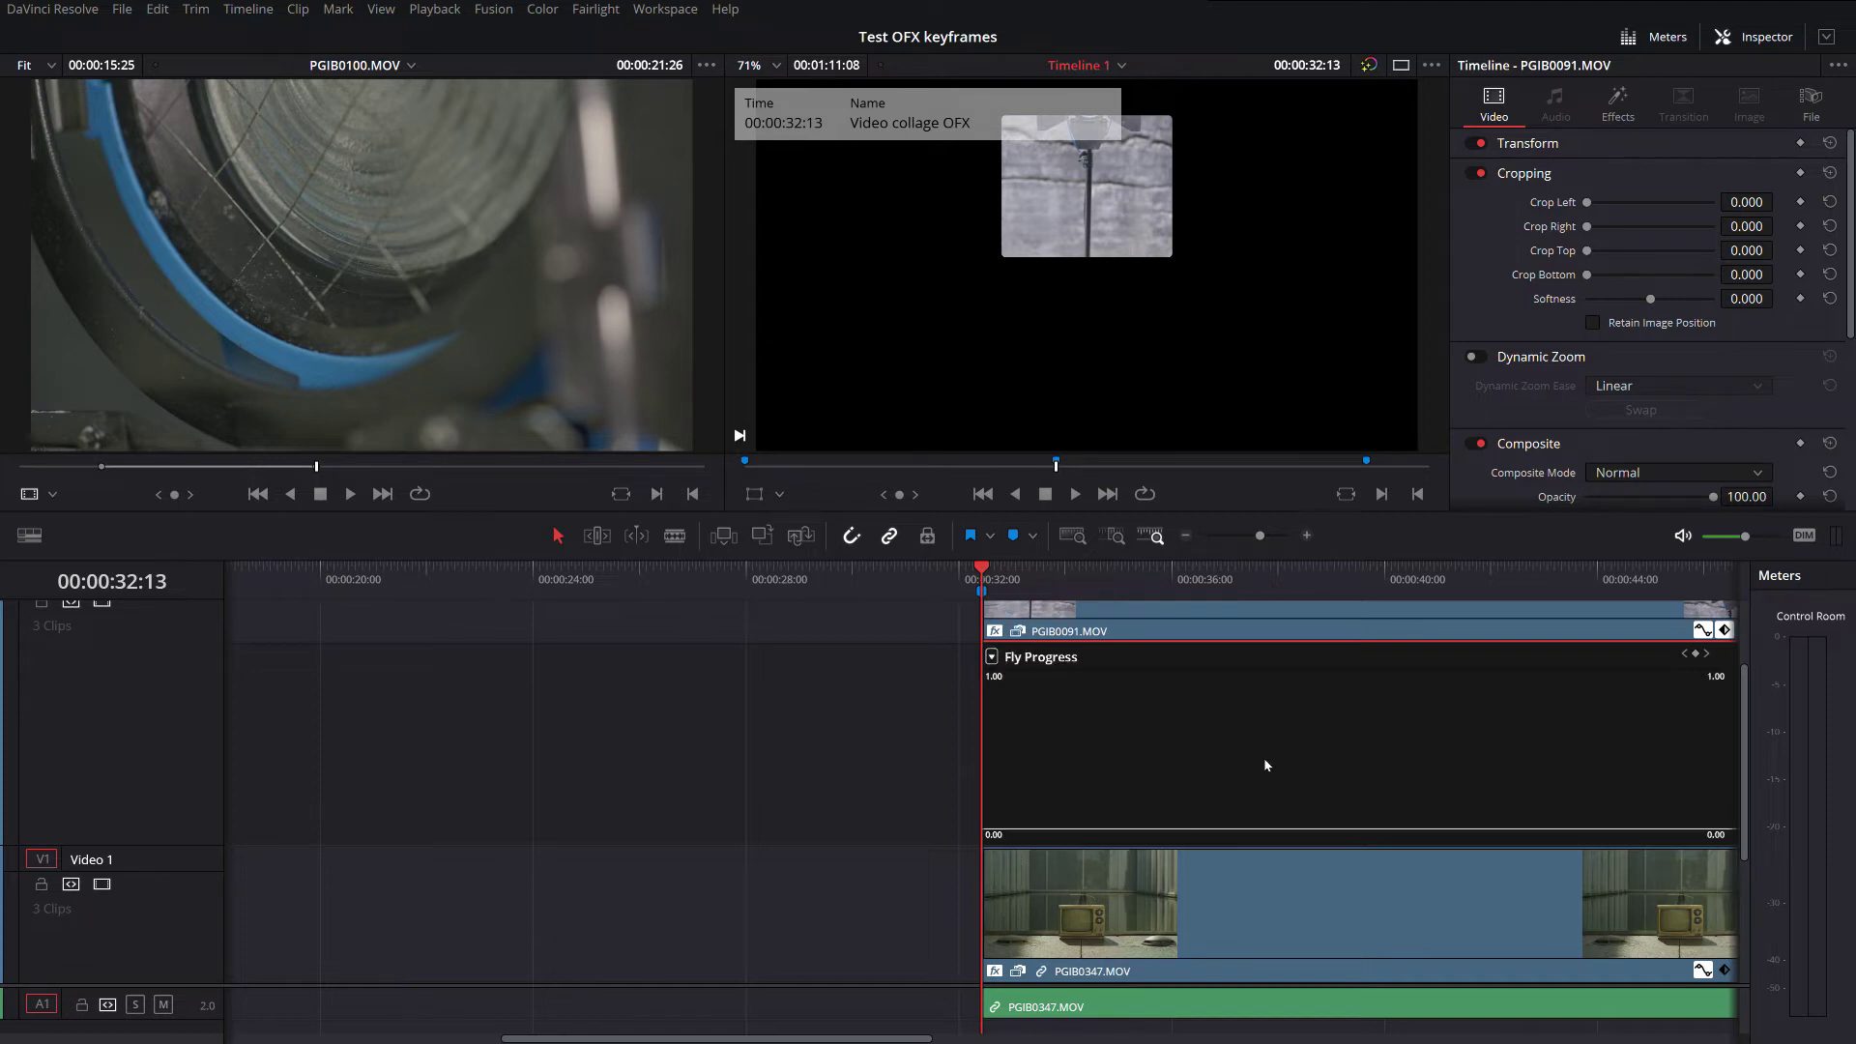
scroll(1152, 792, "down", 3)
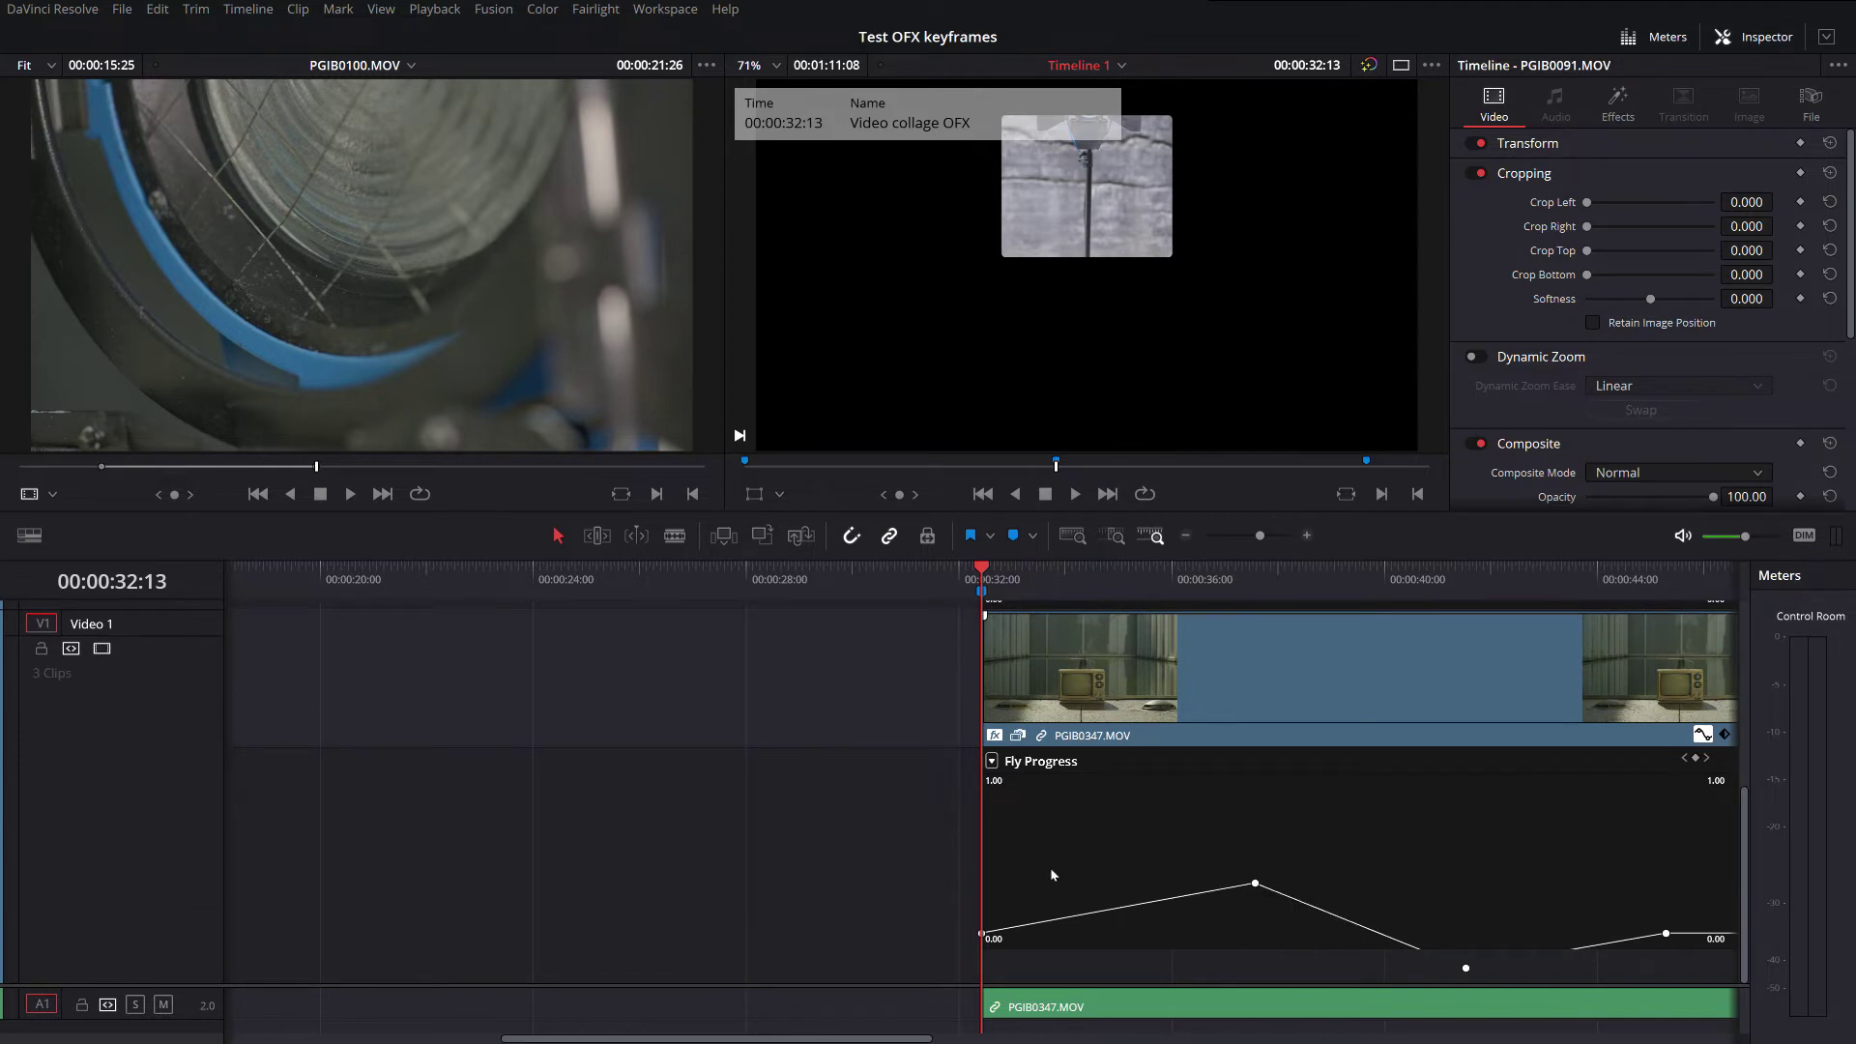
scroll(1052, 875, "up", 4)
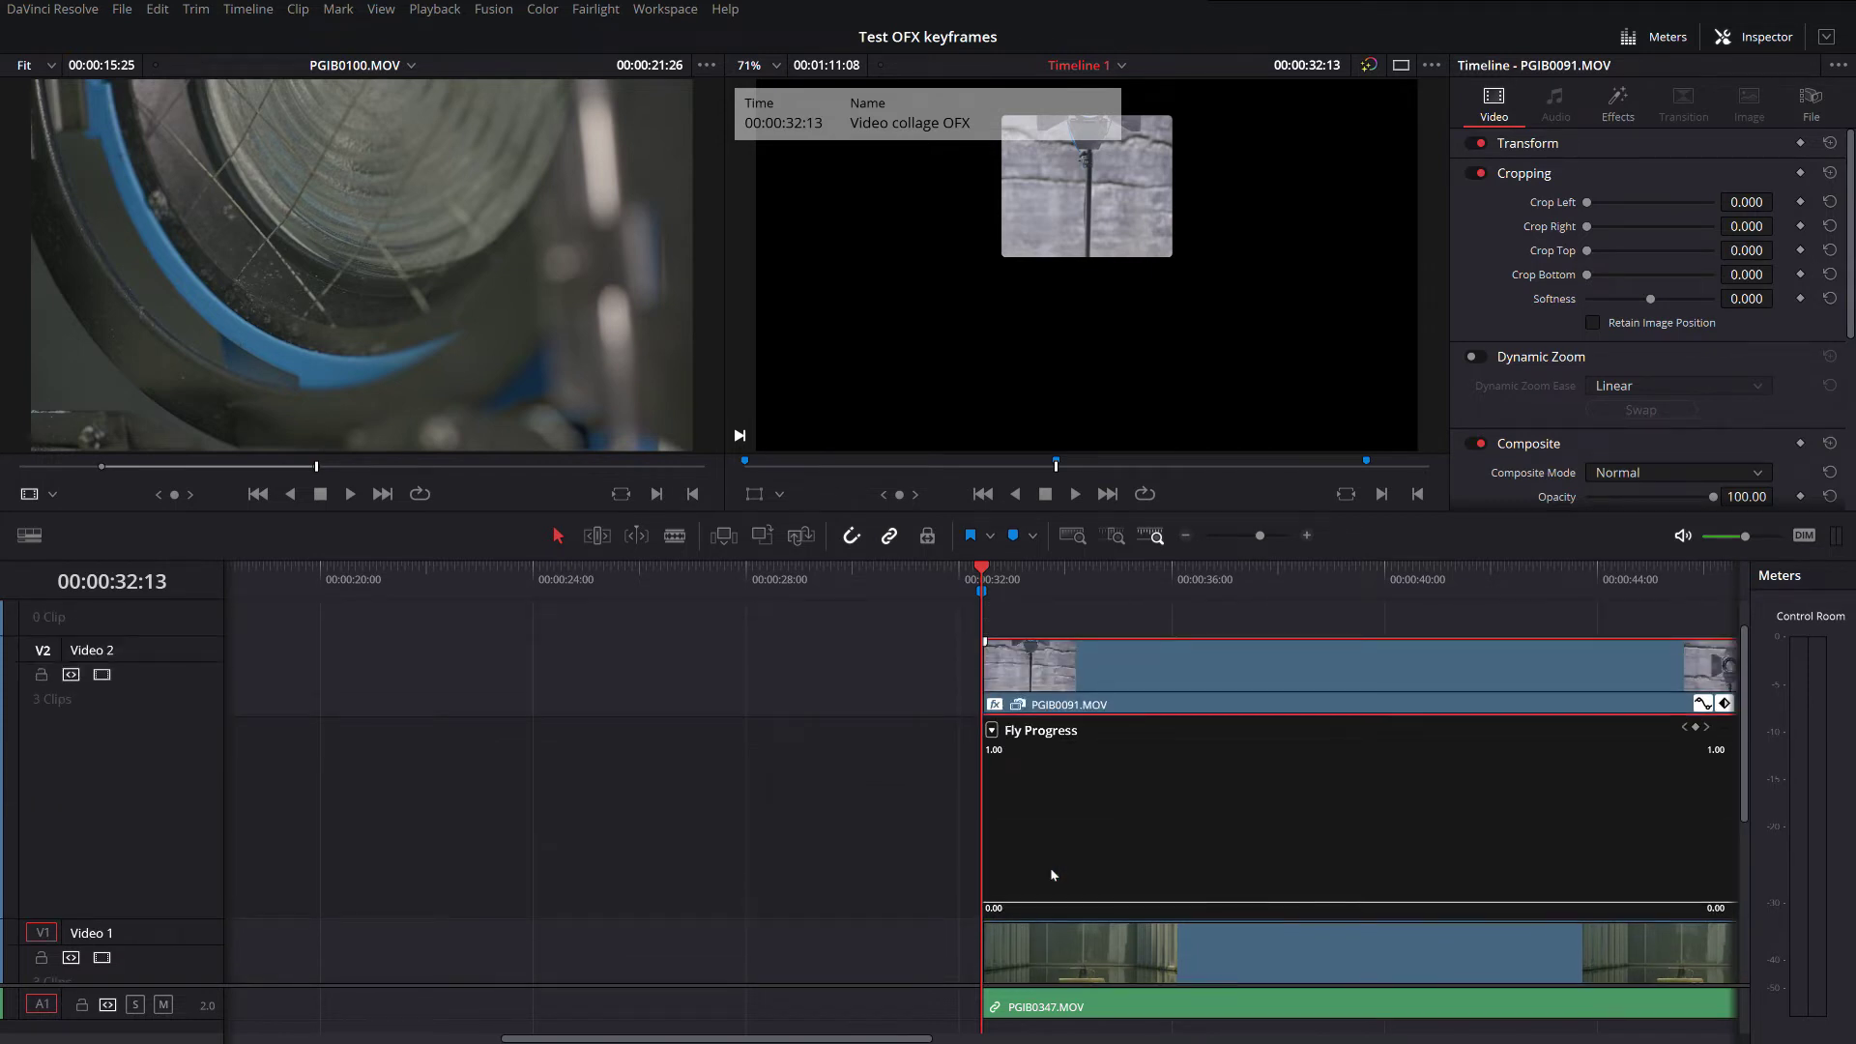
scroll(1050, 867, "down", 4)
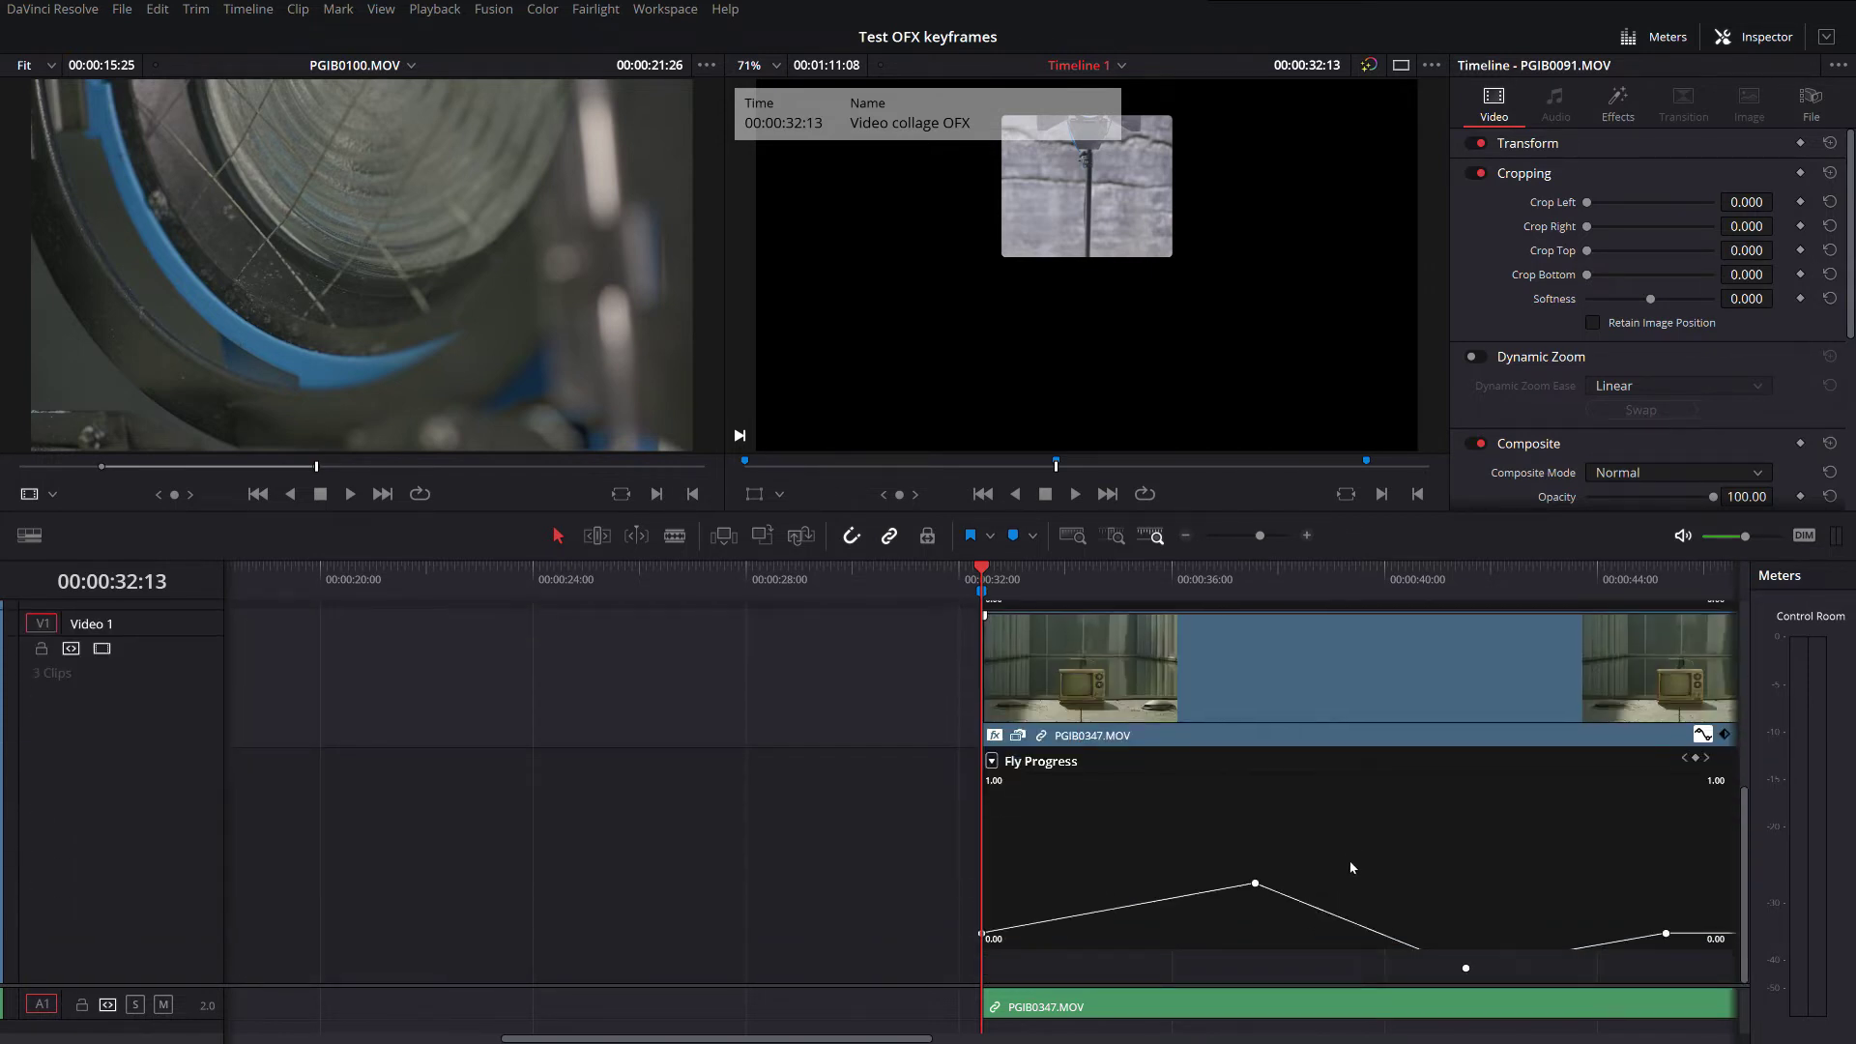
scroll(1381, 819, "up", 2)
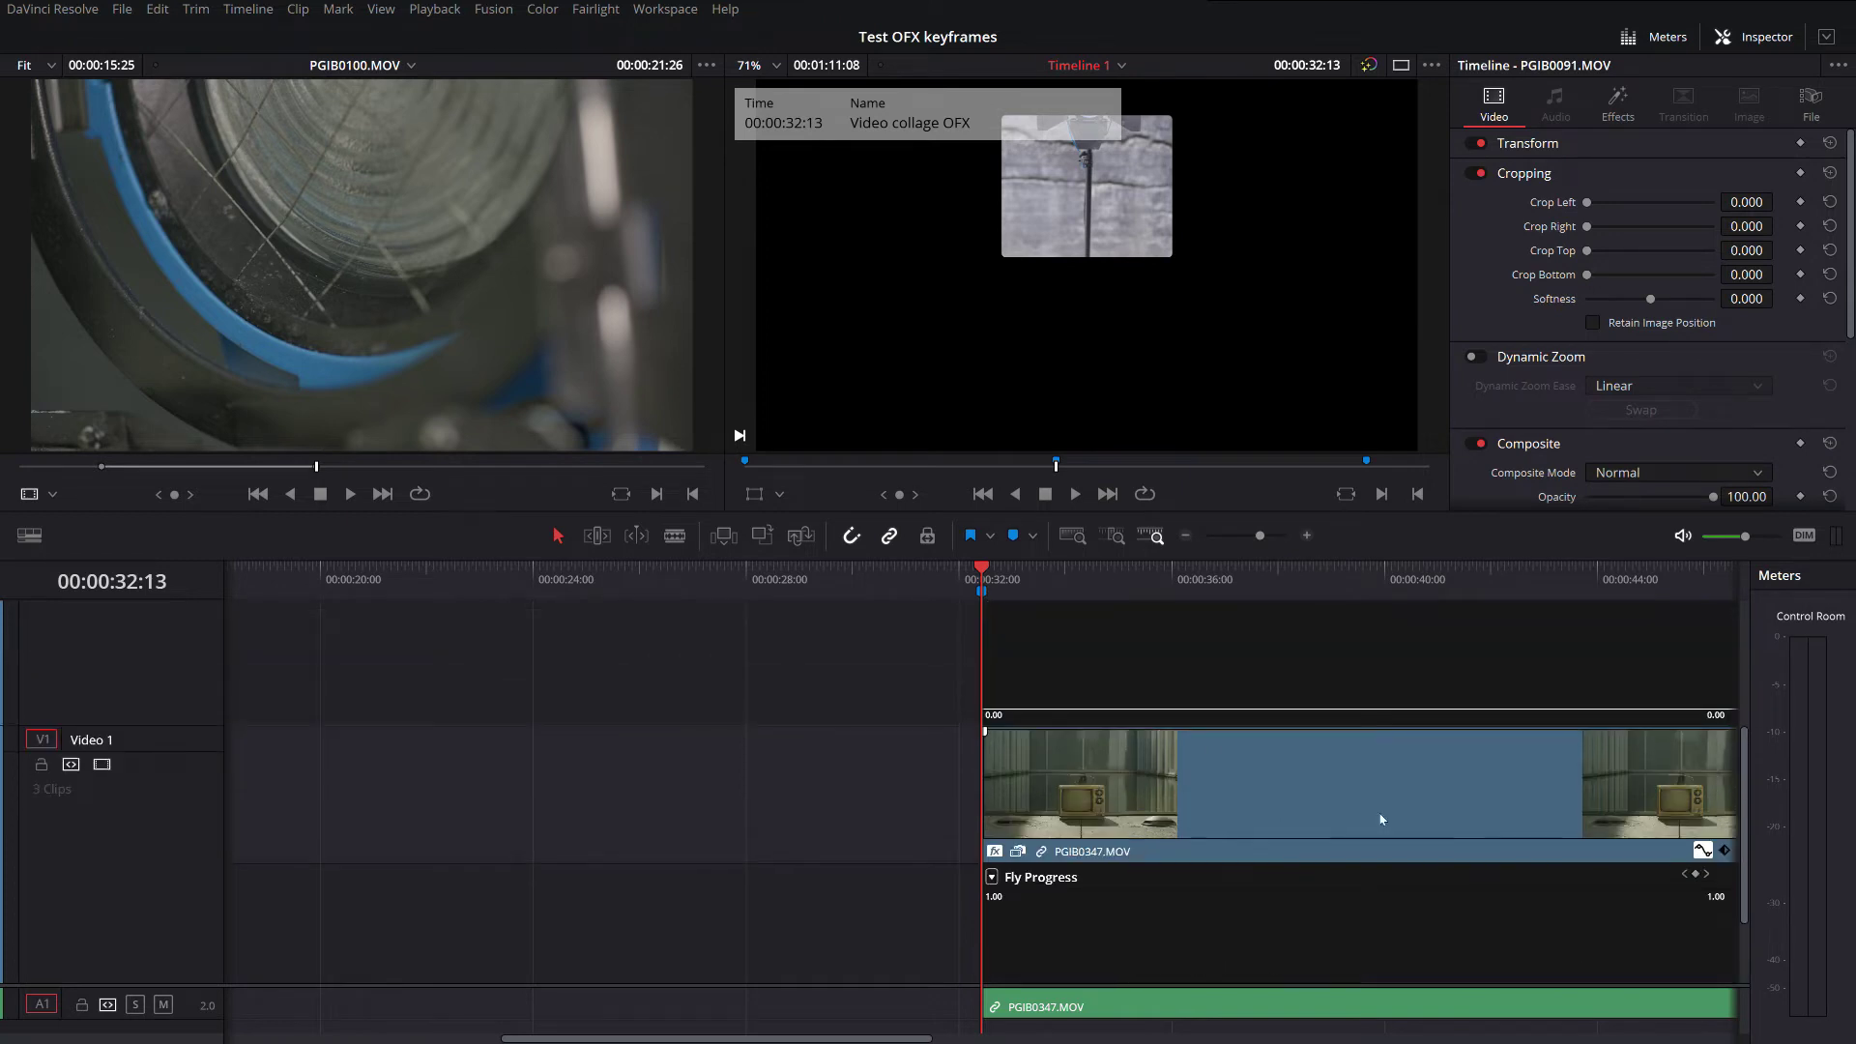
scroll(1381, 818, "down", 2)
scroll(1322, 728, "up", 6)
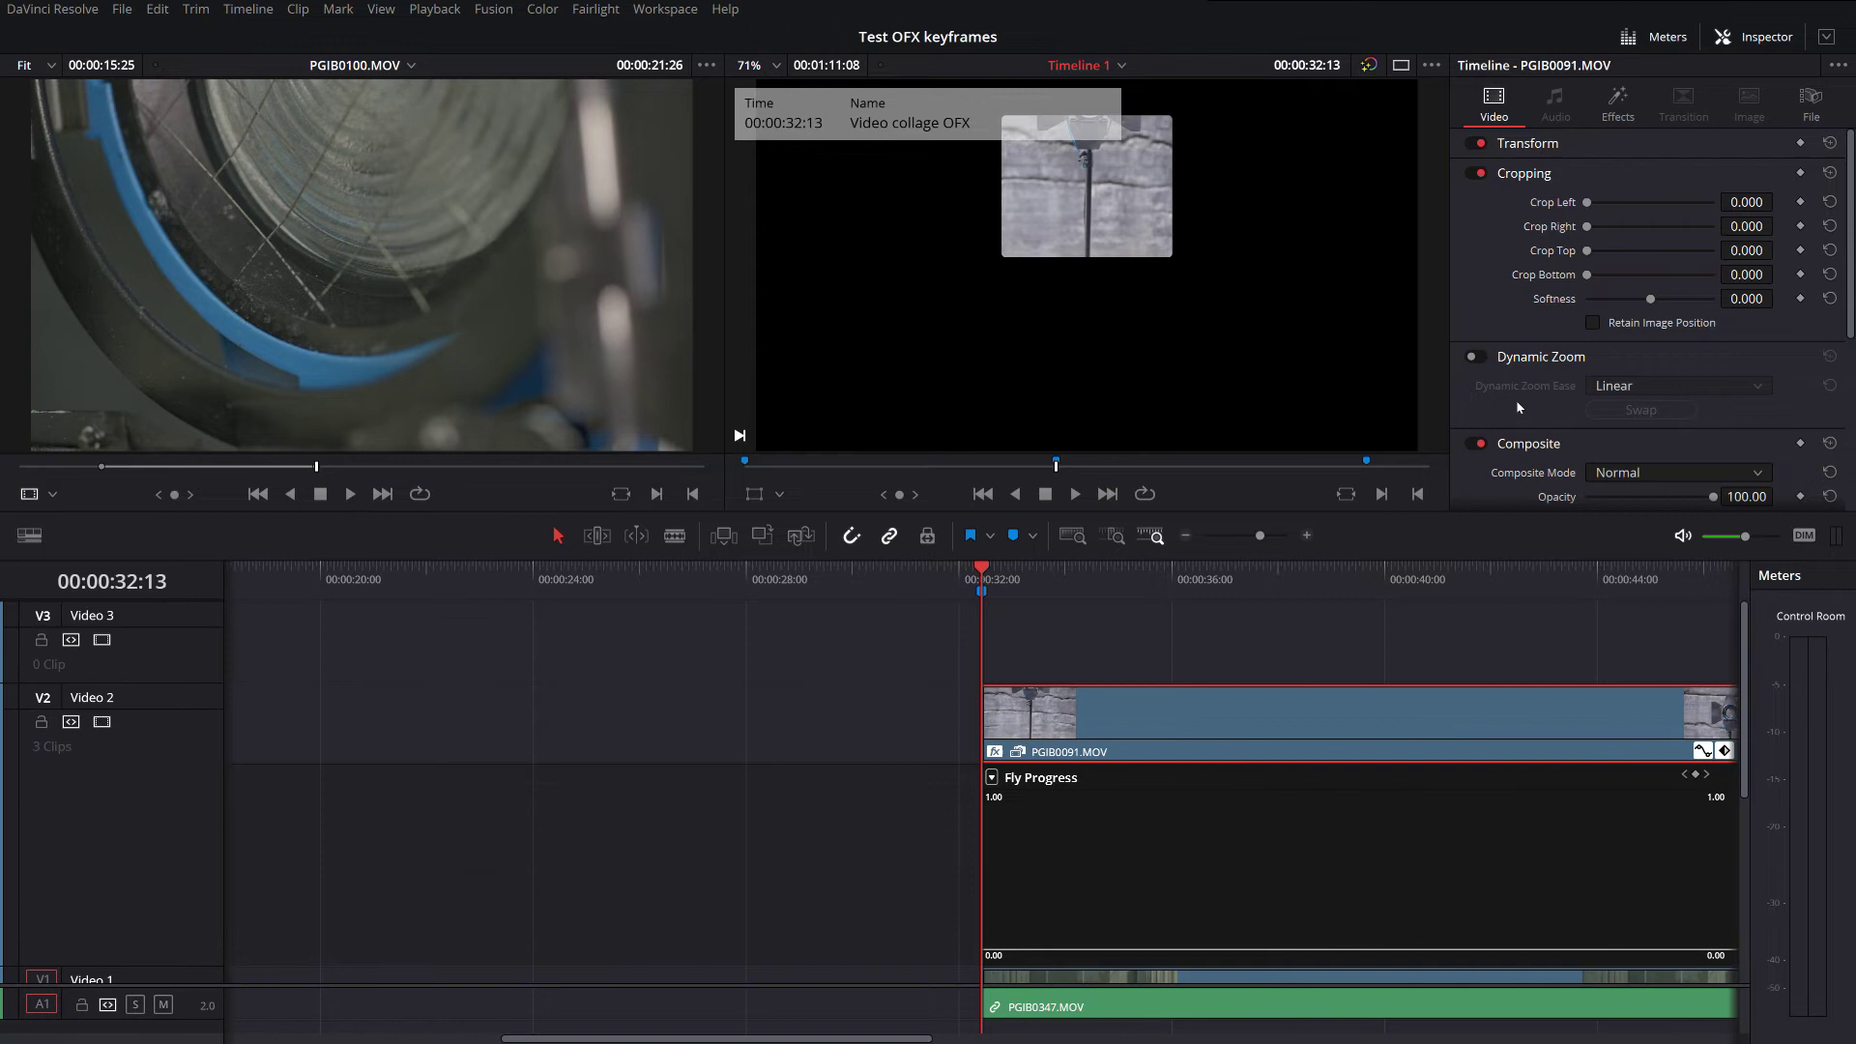
Step: Open PGIB0091's Video Collage effect settings and expand Tile Animation
left_click(1617, 104)
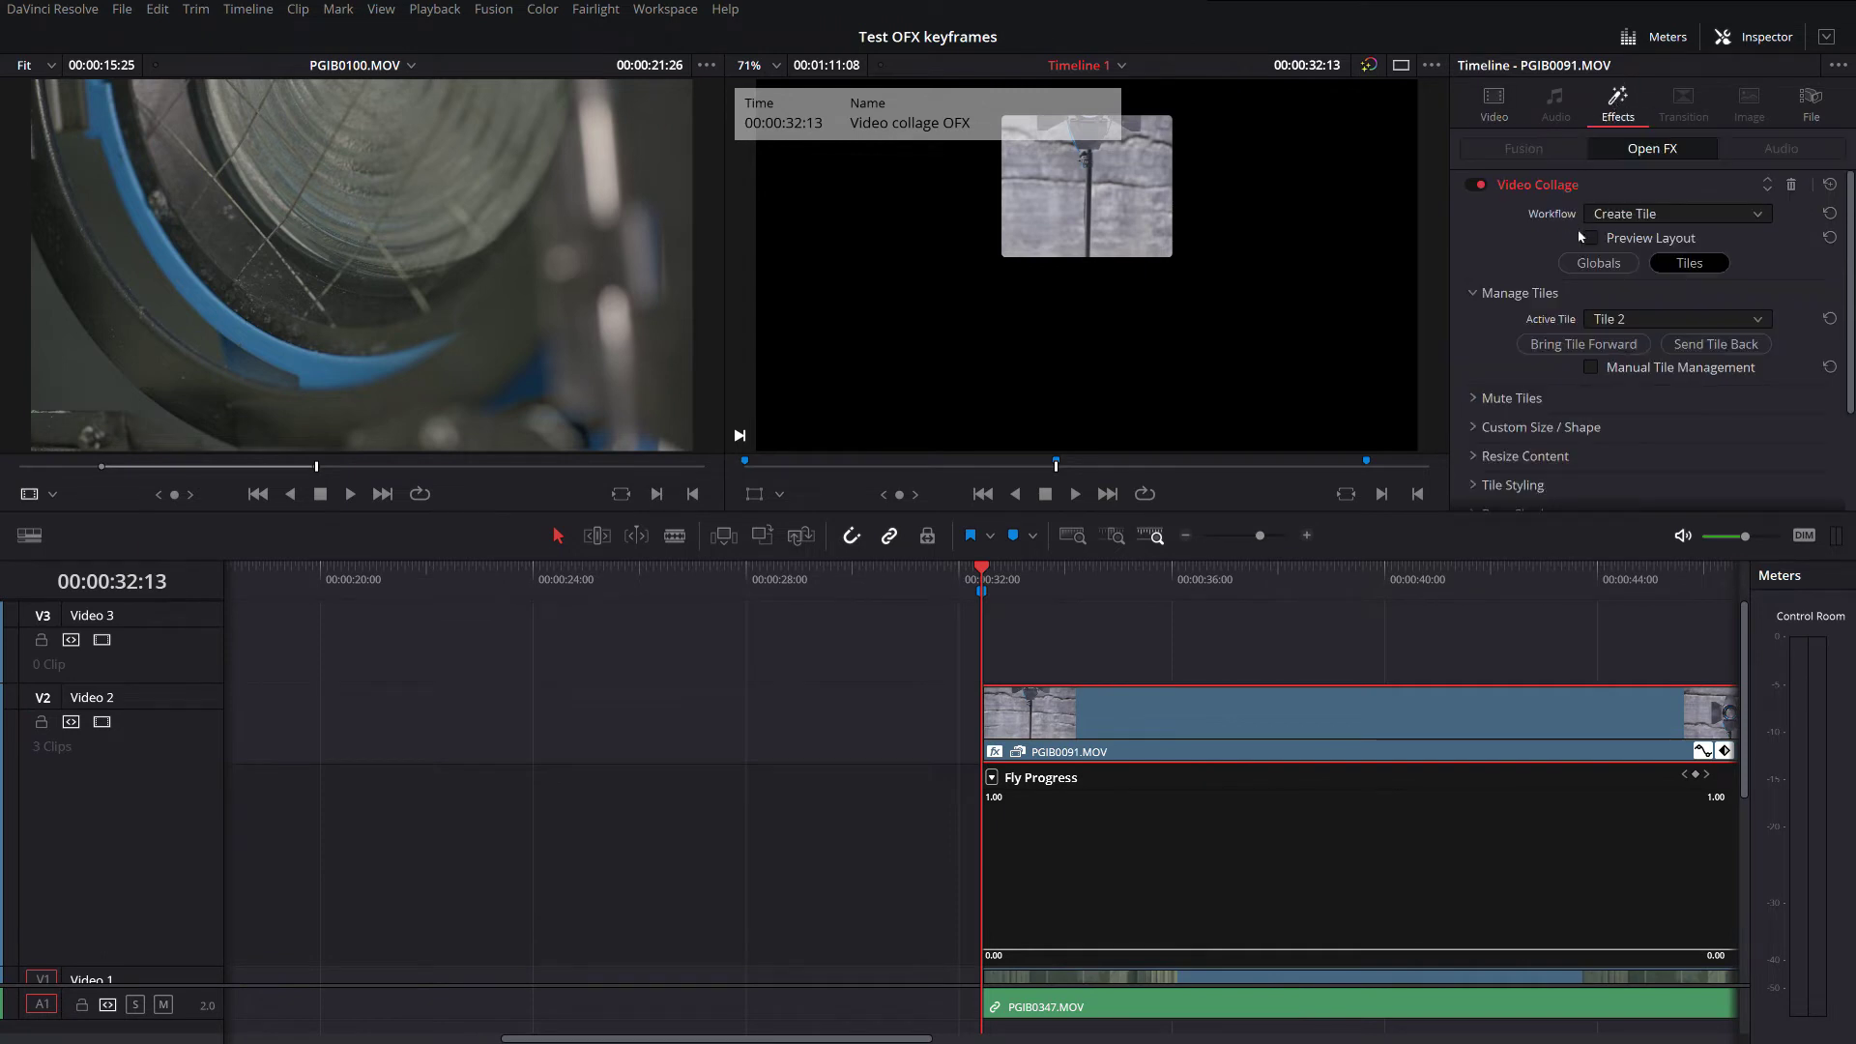
scroll(1689, 198, "down", 2)
scroll(1690, 197, "up", 2)
scroll(1563, 374, "down", 3)
left_click(1518, 409)
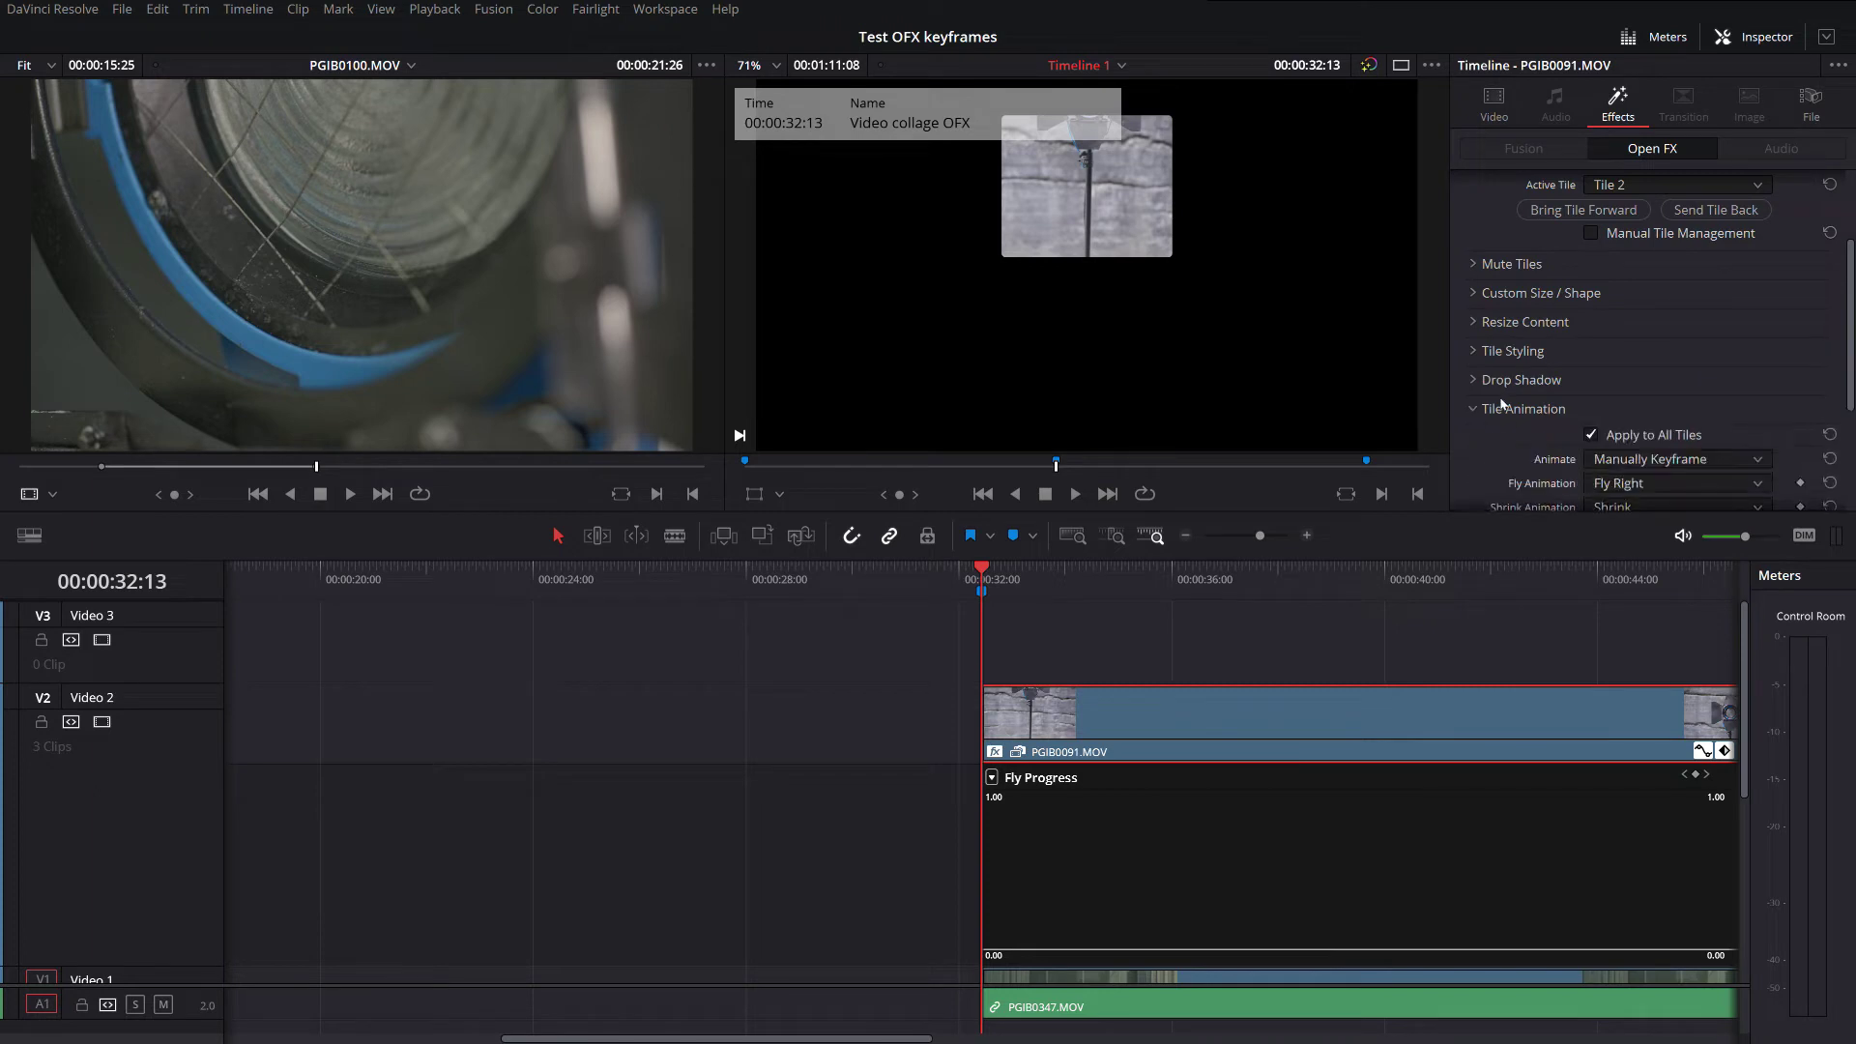
scroll(1585, 360, "down", 3)
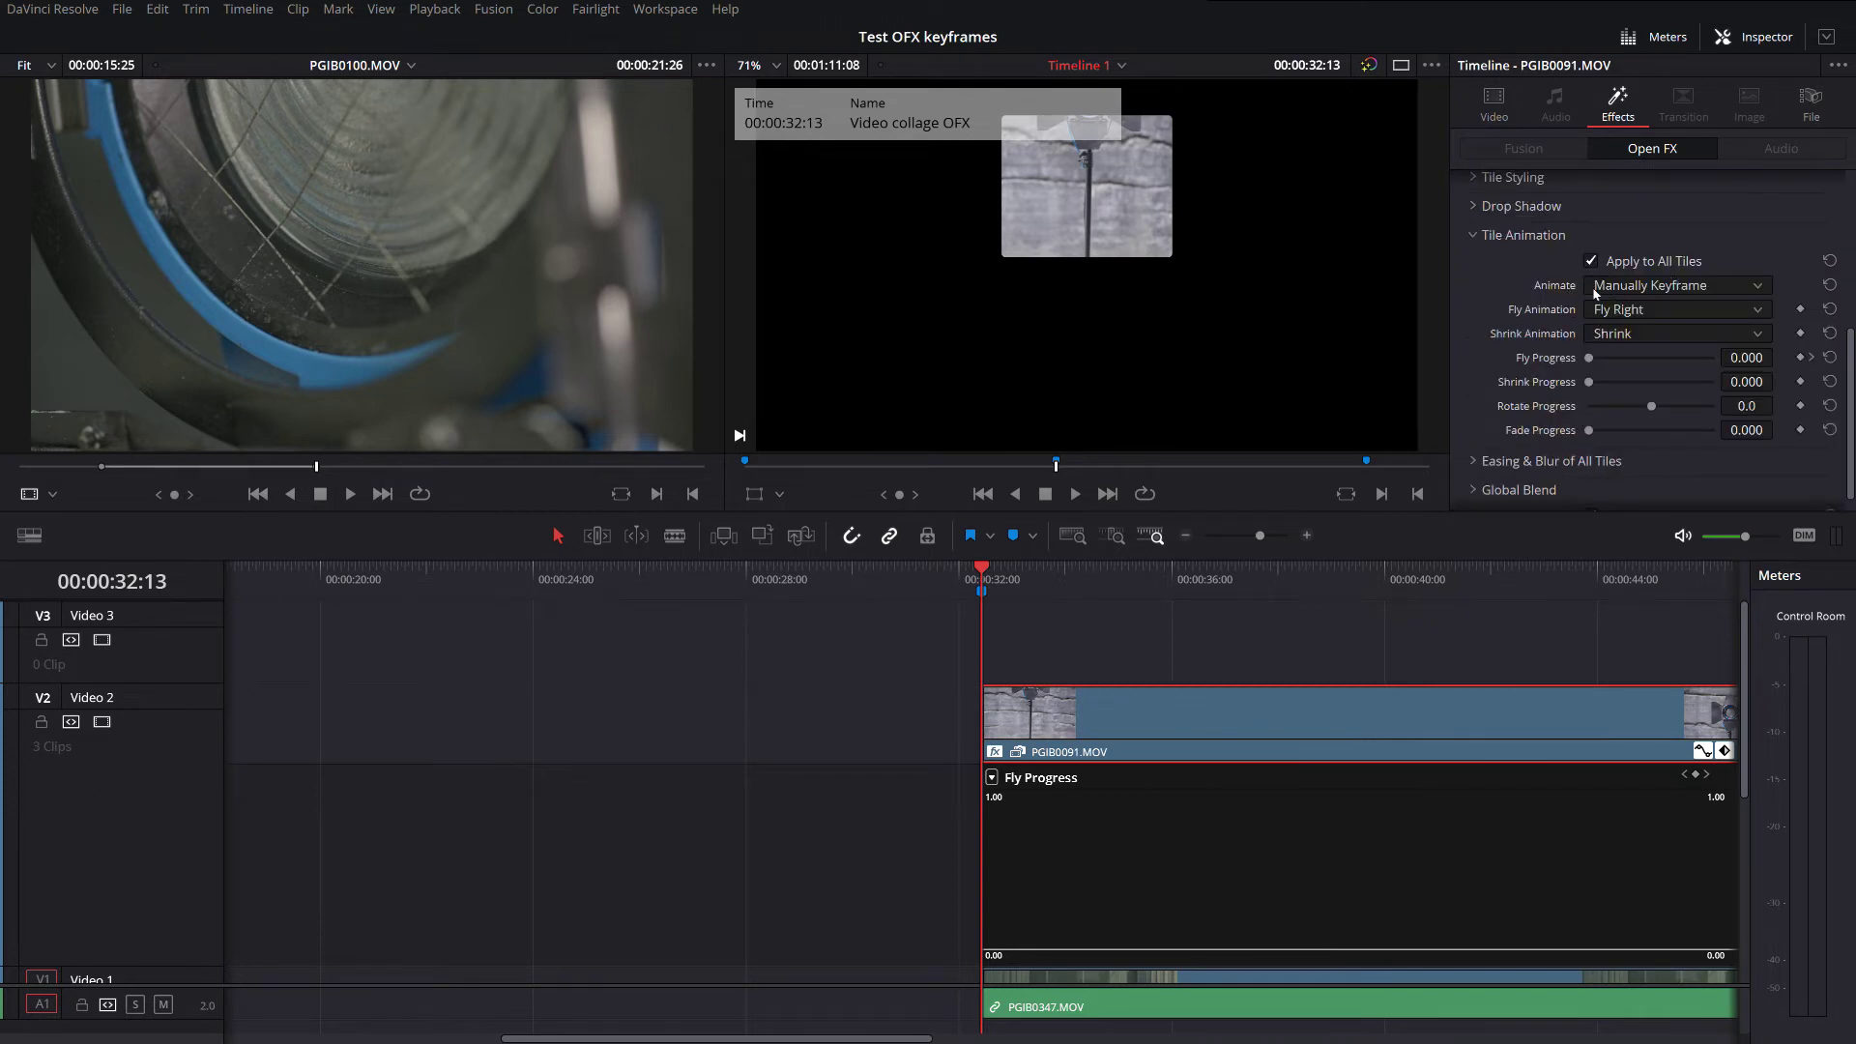
Step: Step through the Fly Progress keyframes, reaching the last one at 01:03:15, past the clip's end
left_click(1808, 357)
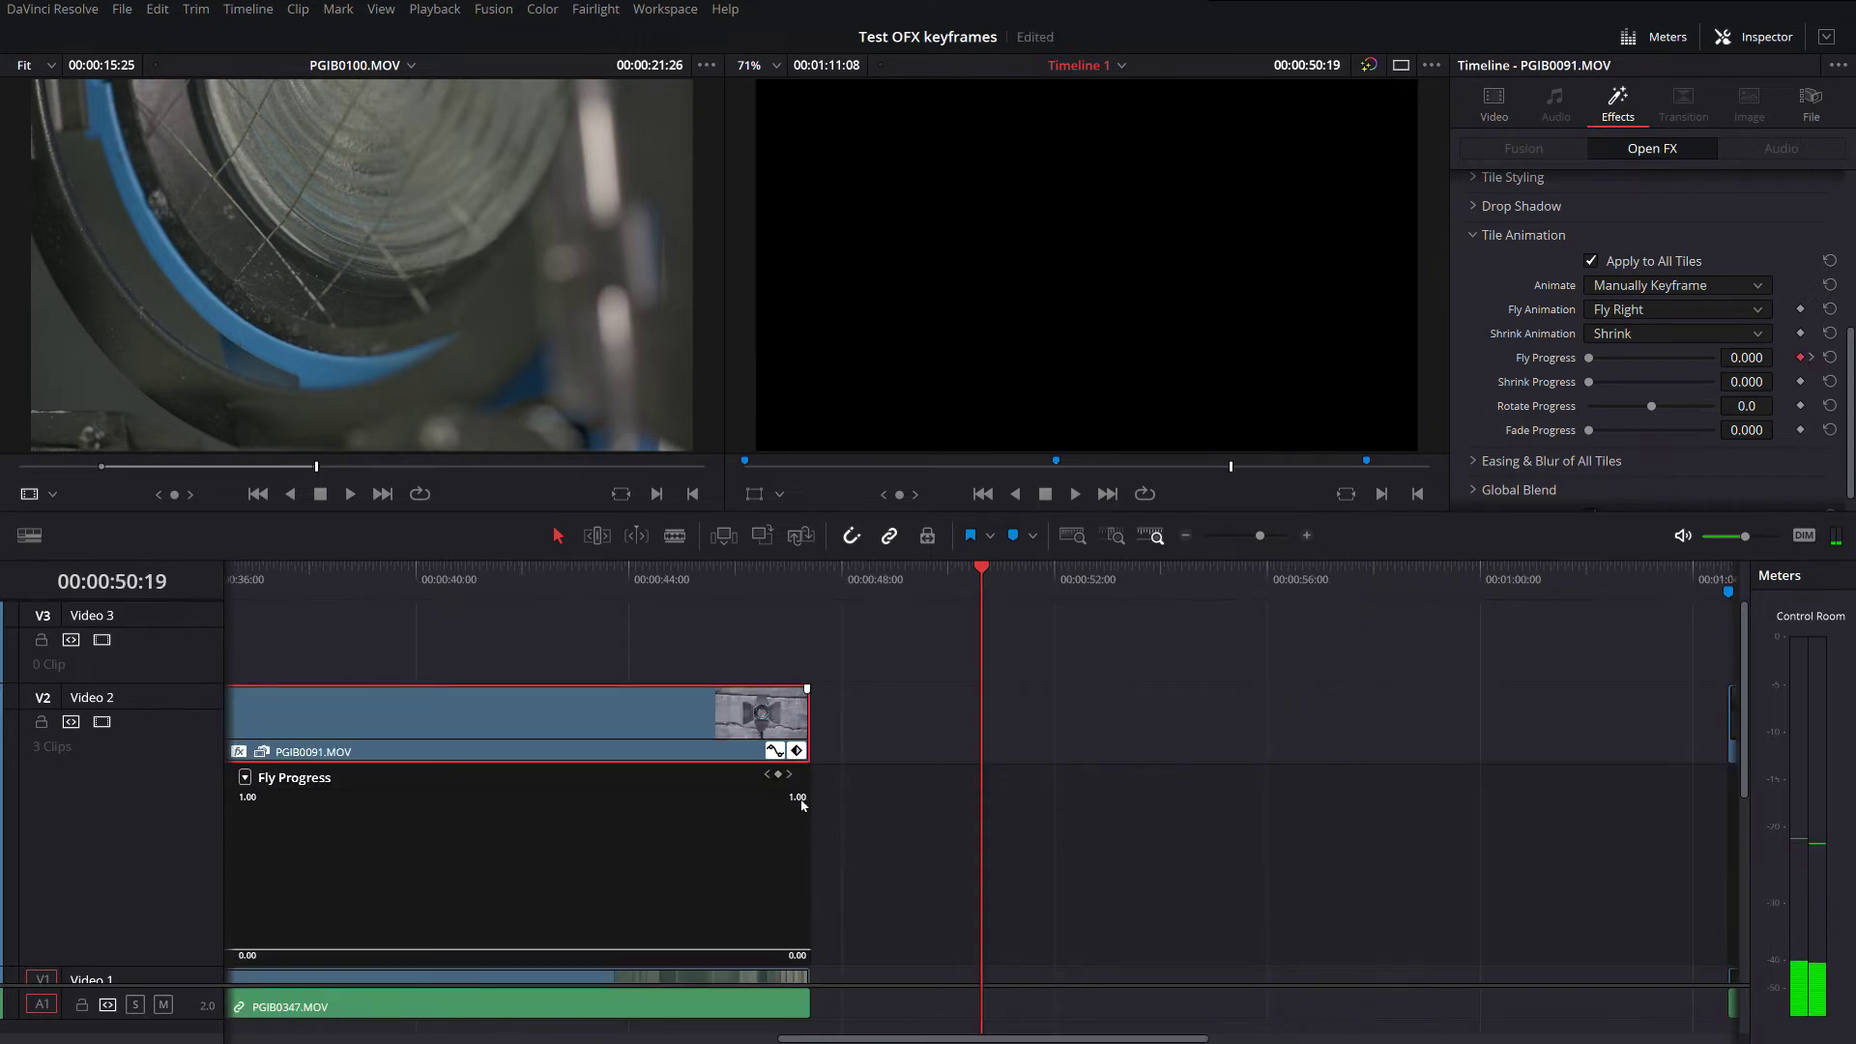
scroll(1054, 799, "down", 10)
scroll(386, 745, "up", 10)
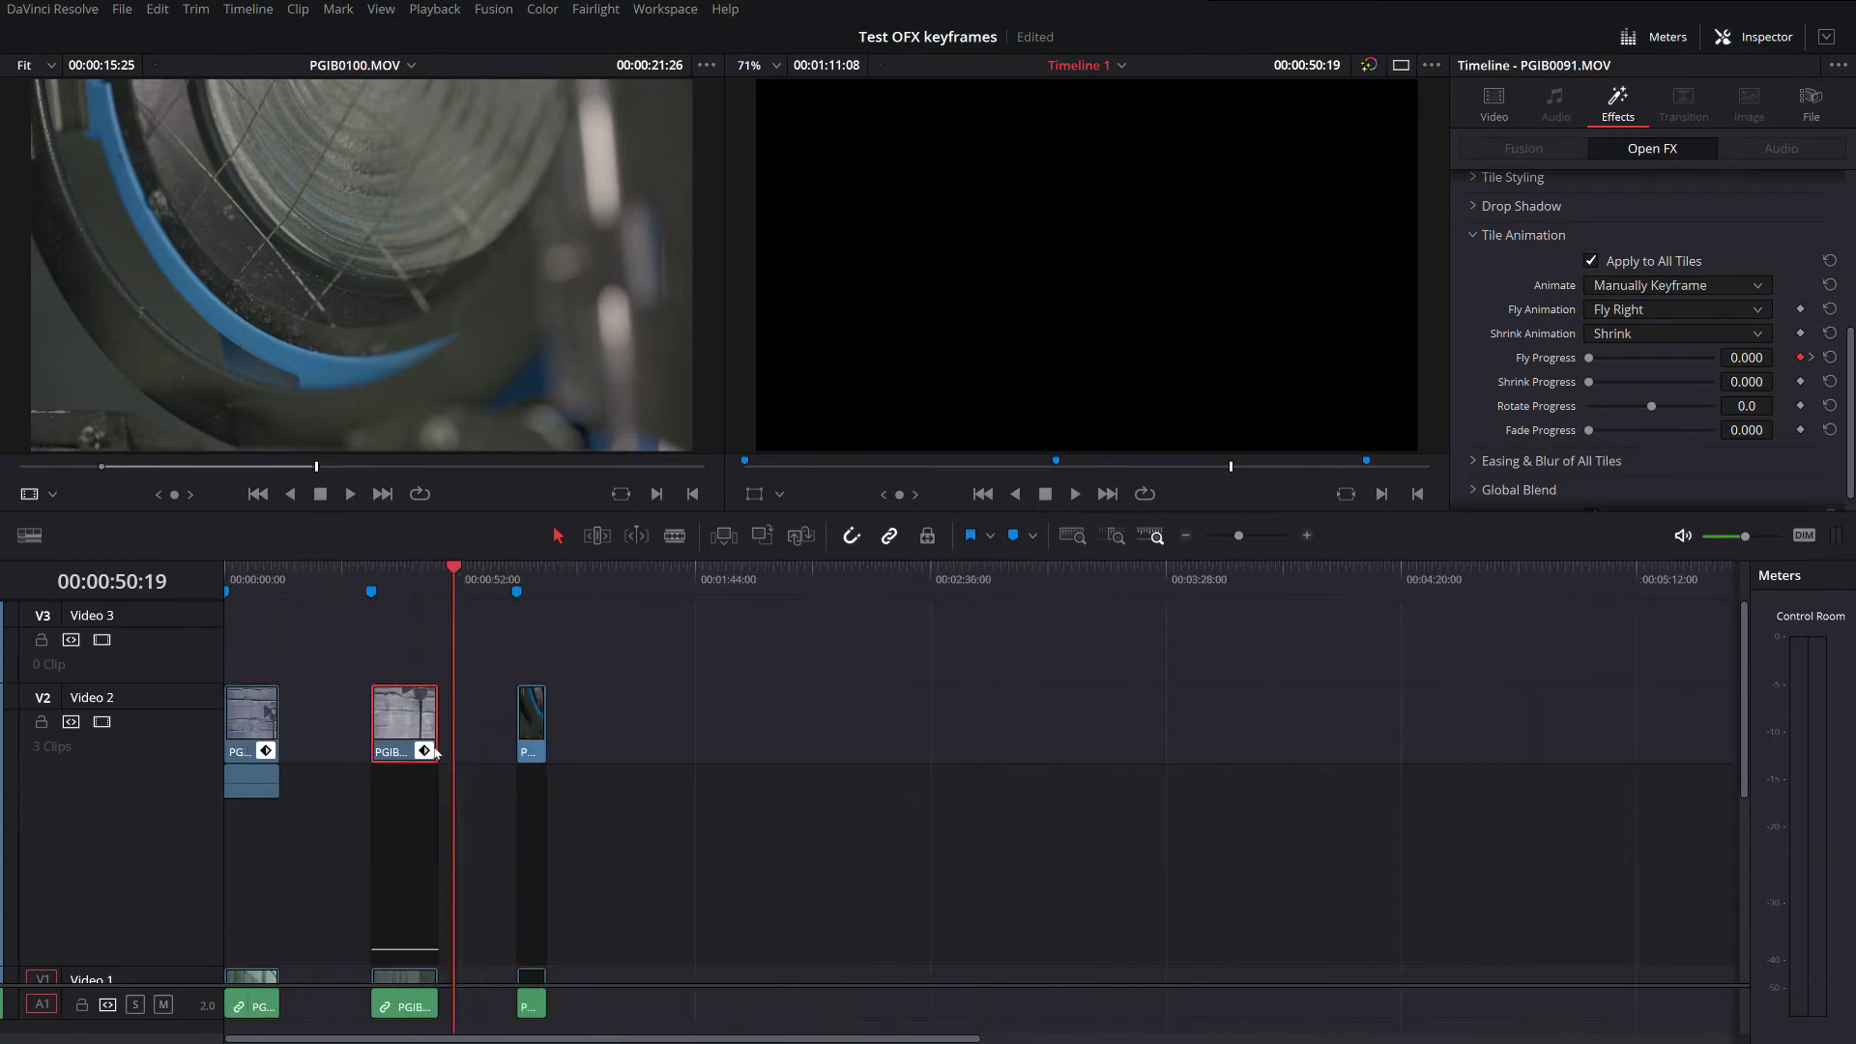
scroll(886, 677, "down", 5)
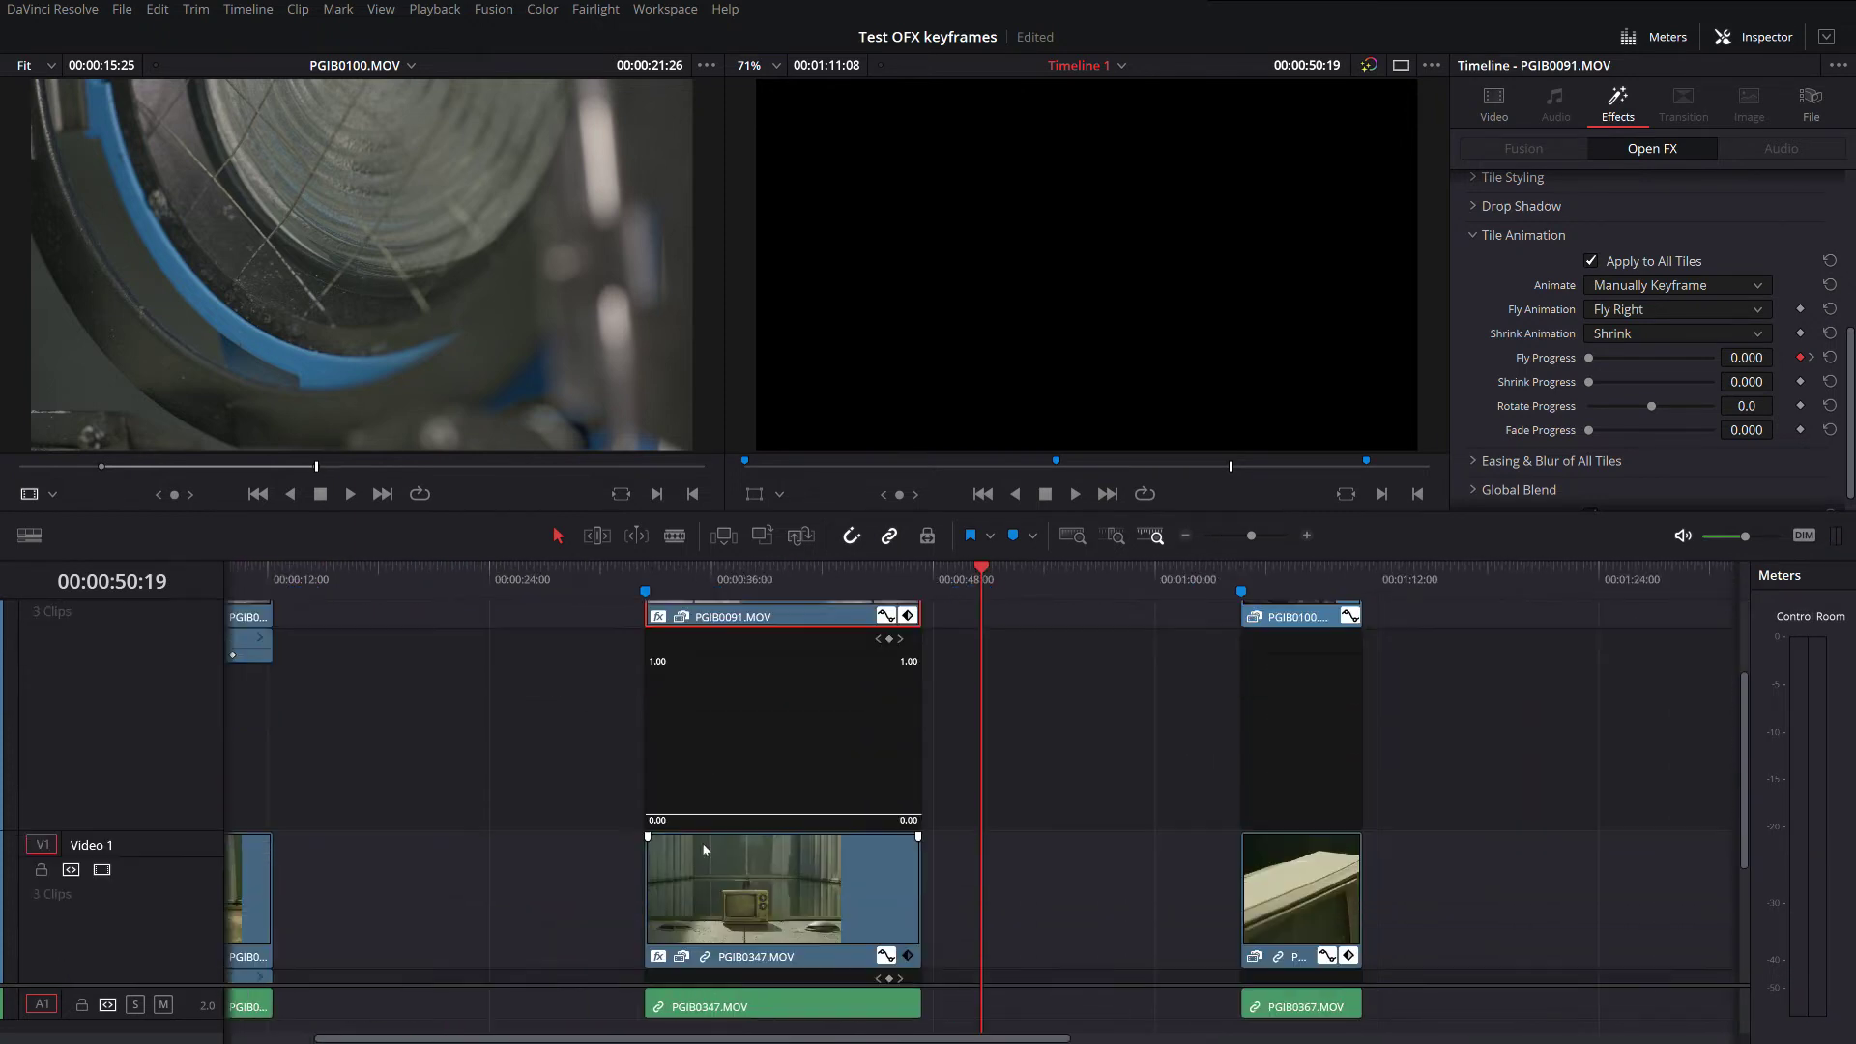
scroll(835, 797, "up", 5)
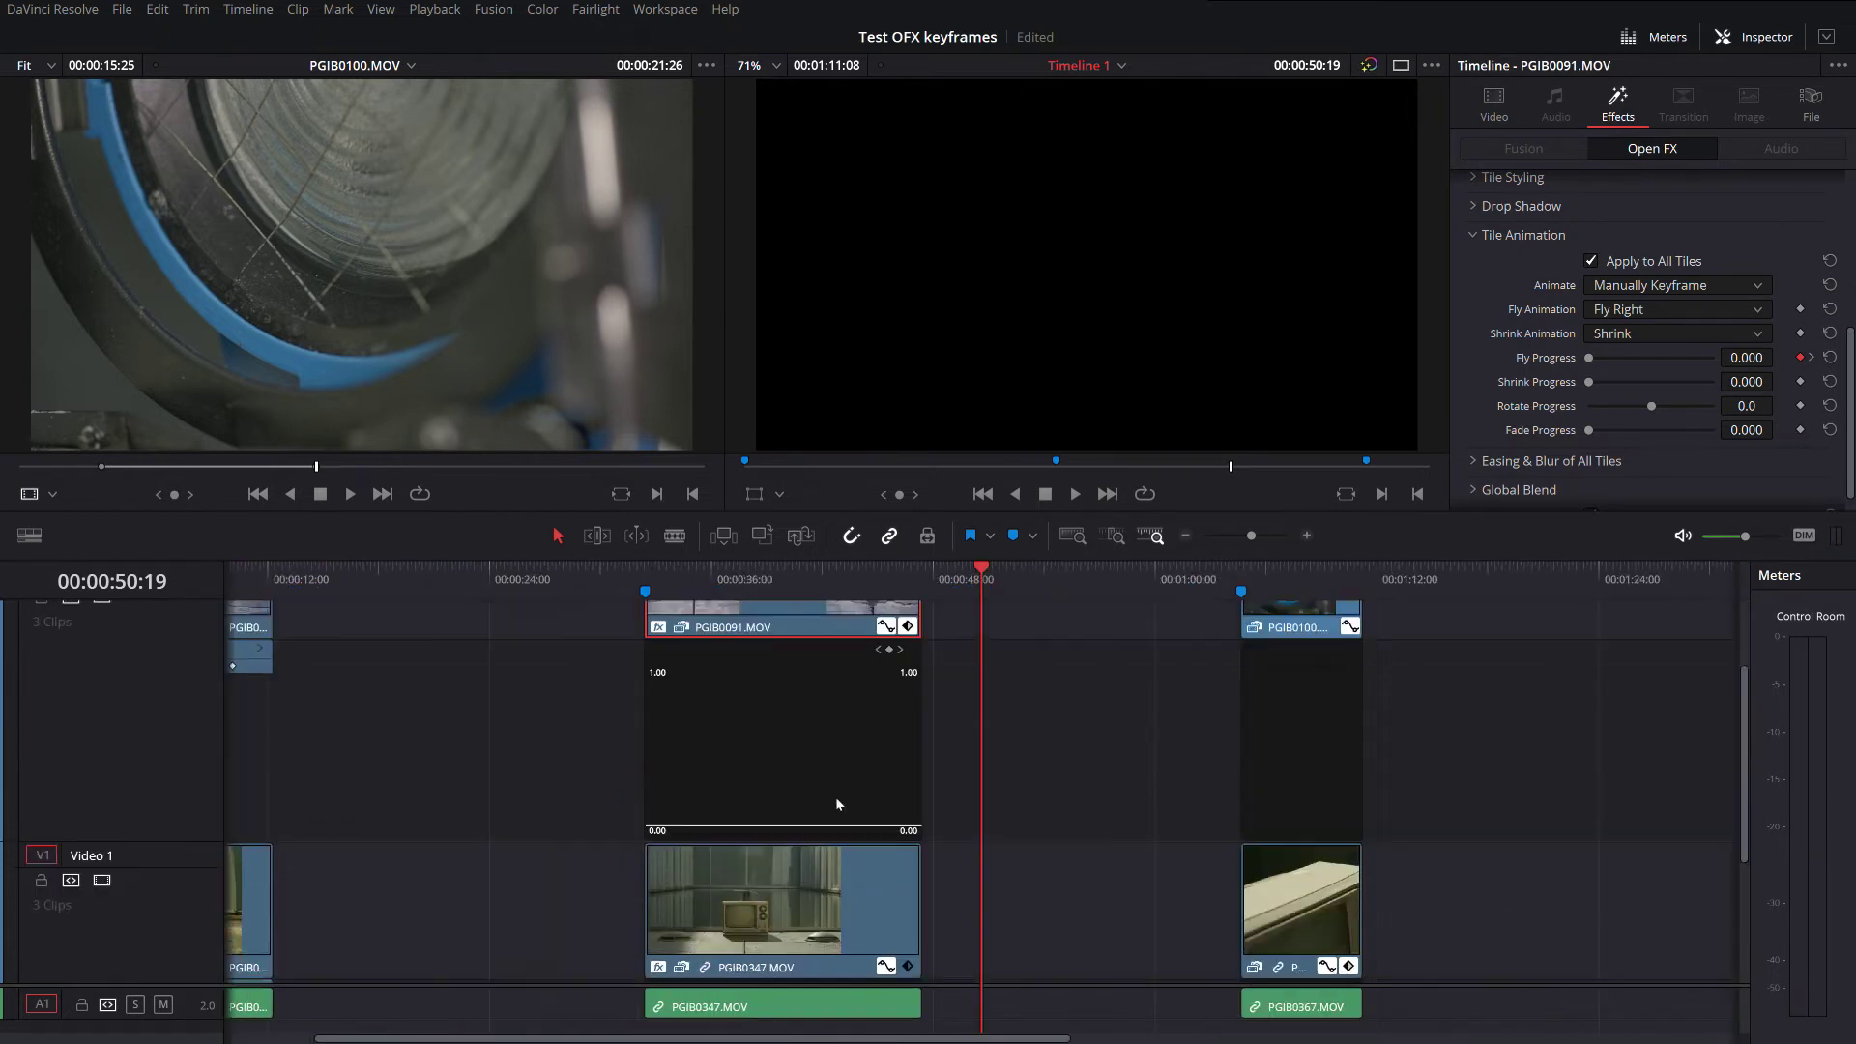
scroll(787, 703, "up", 1)
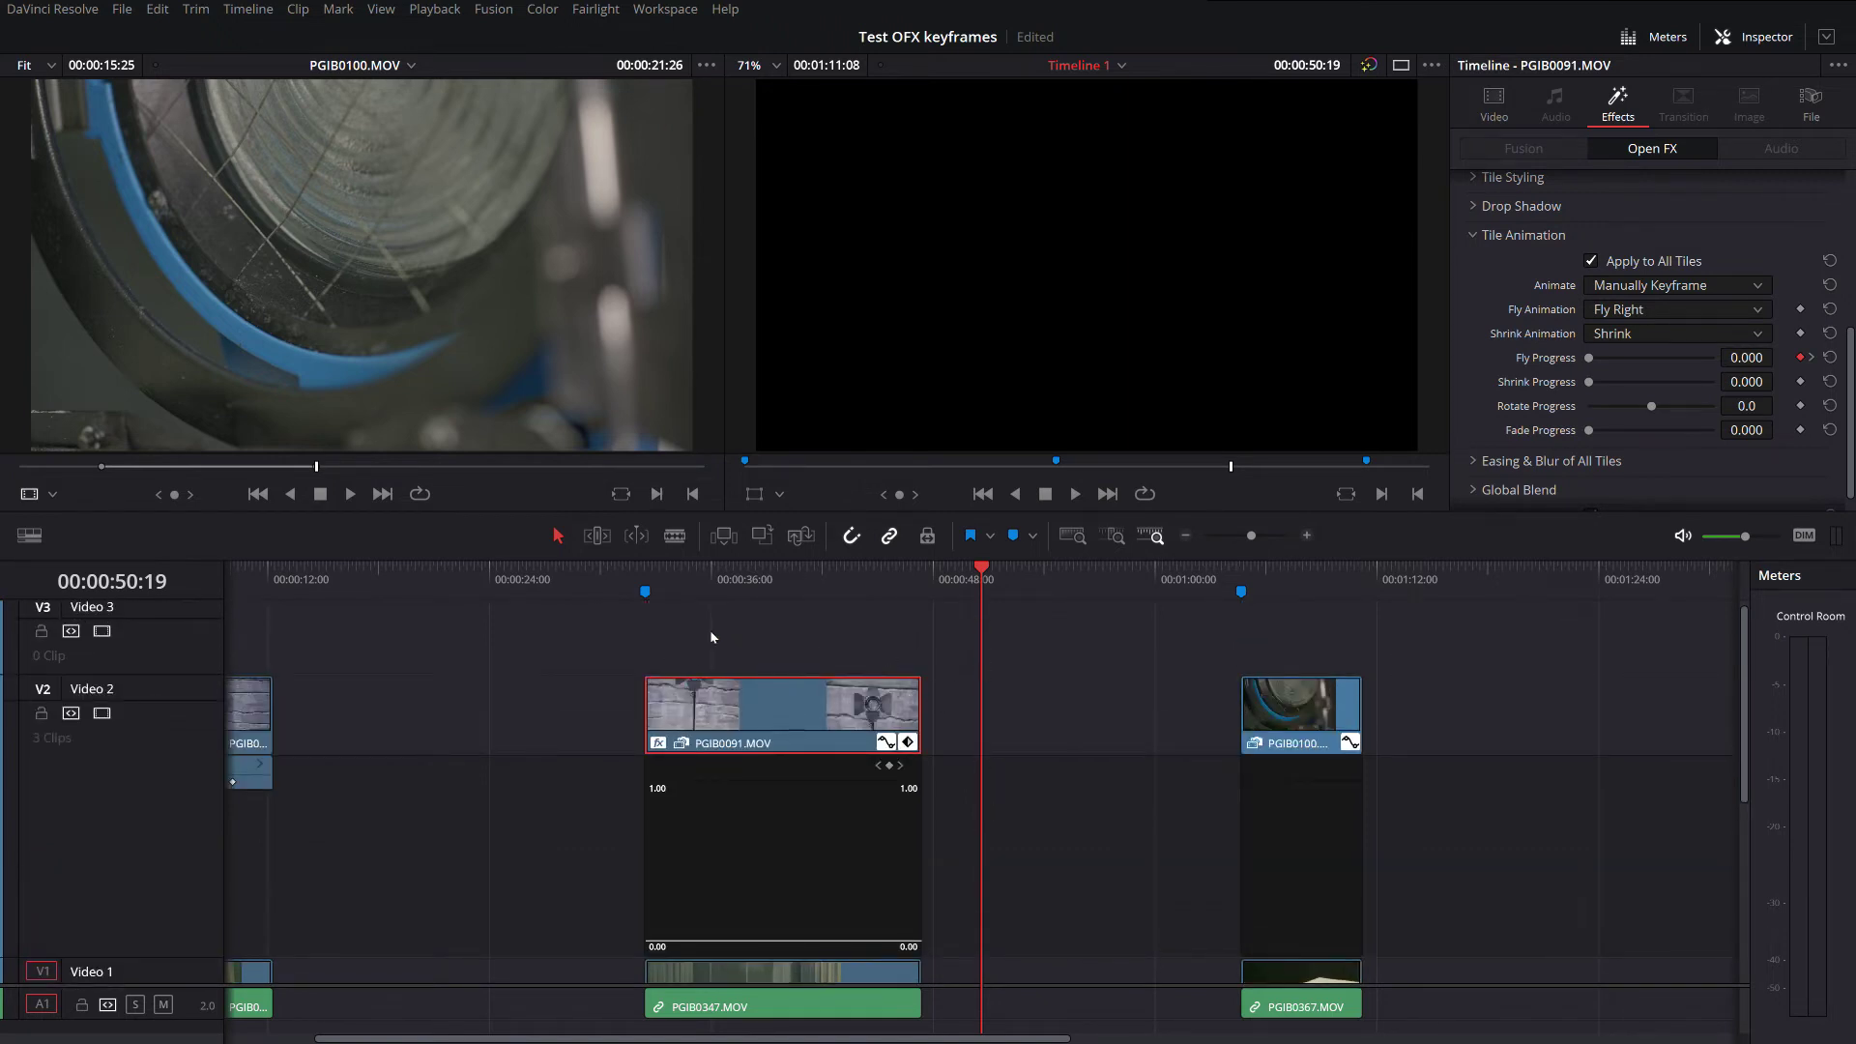
scroll(695, 679, "down", 15)
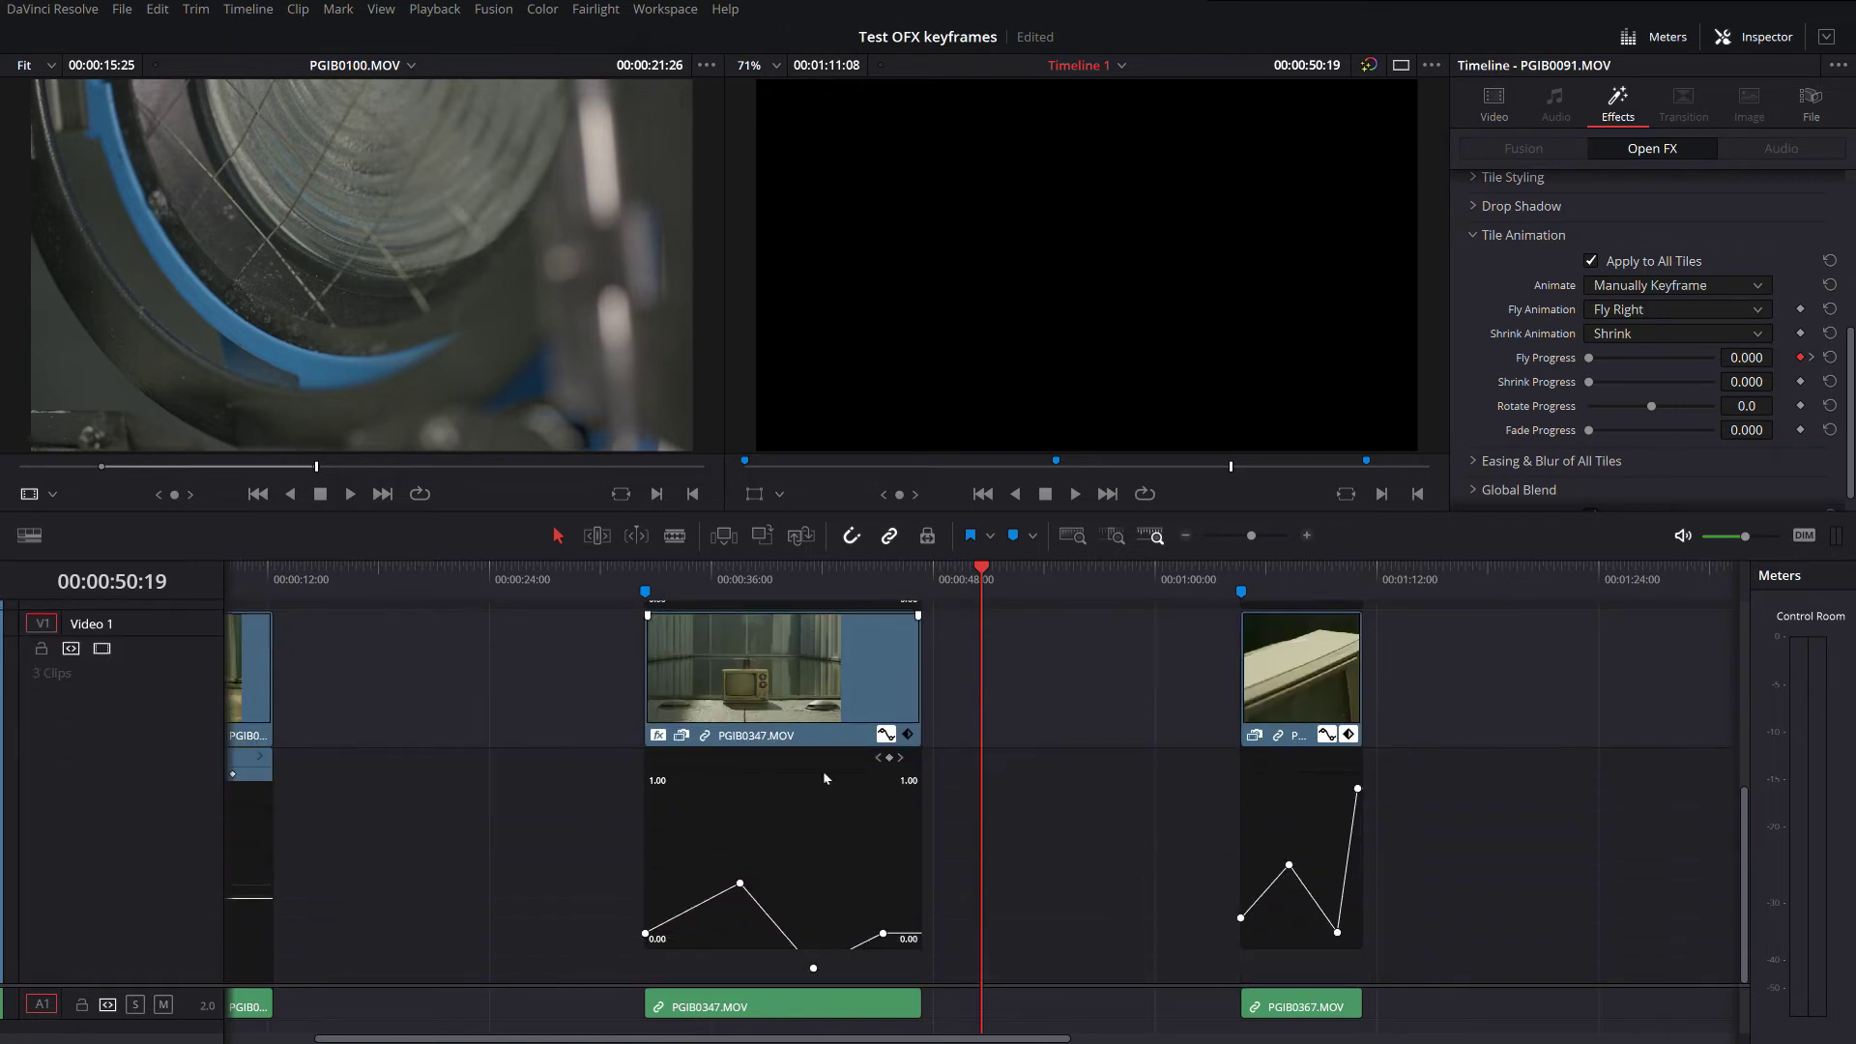
scroll(949, 790, "up", 5)
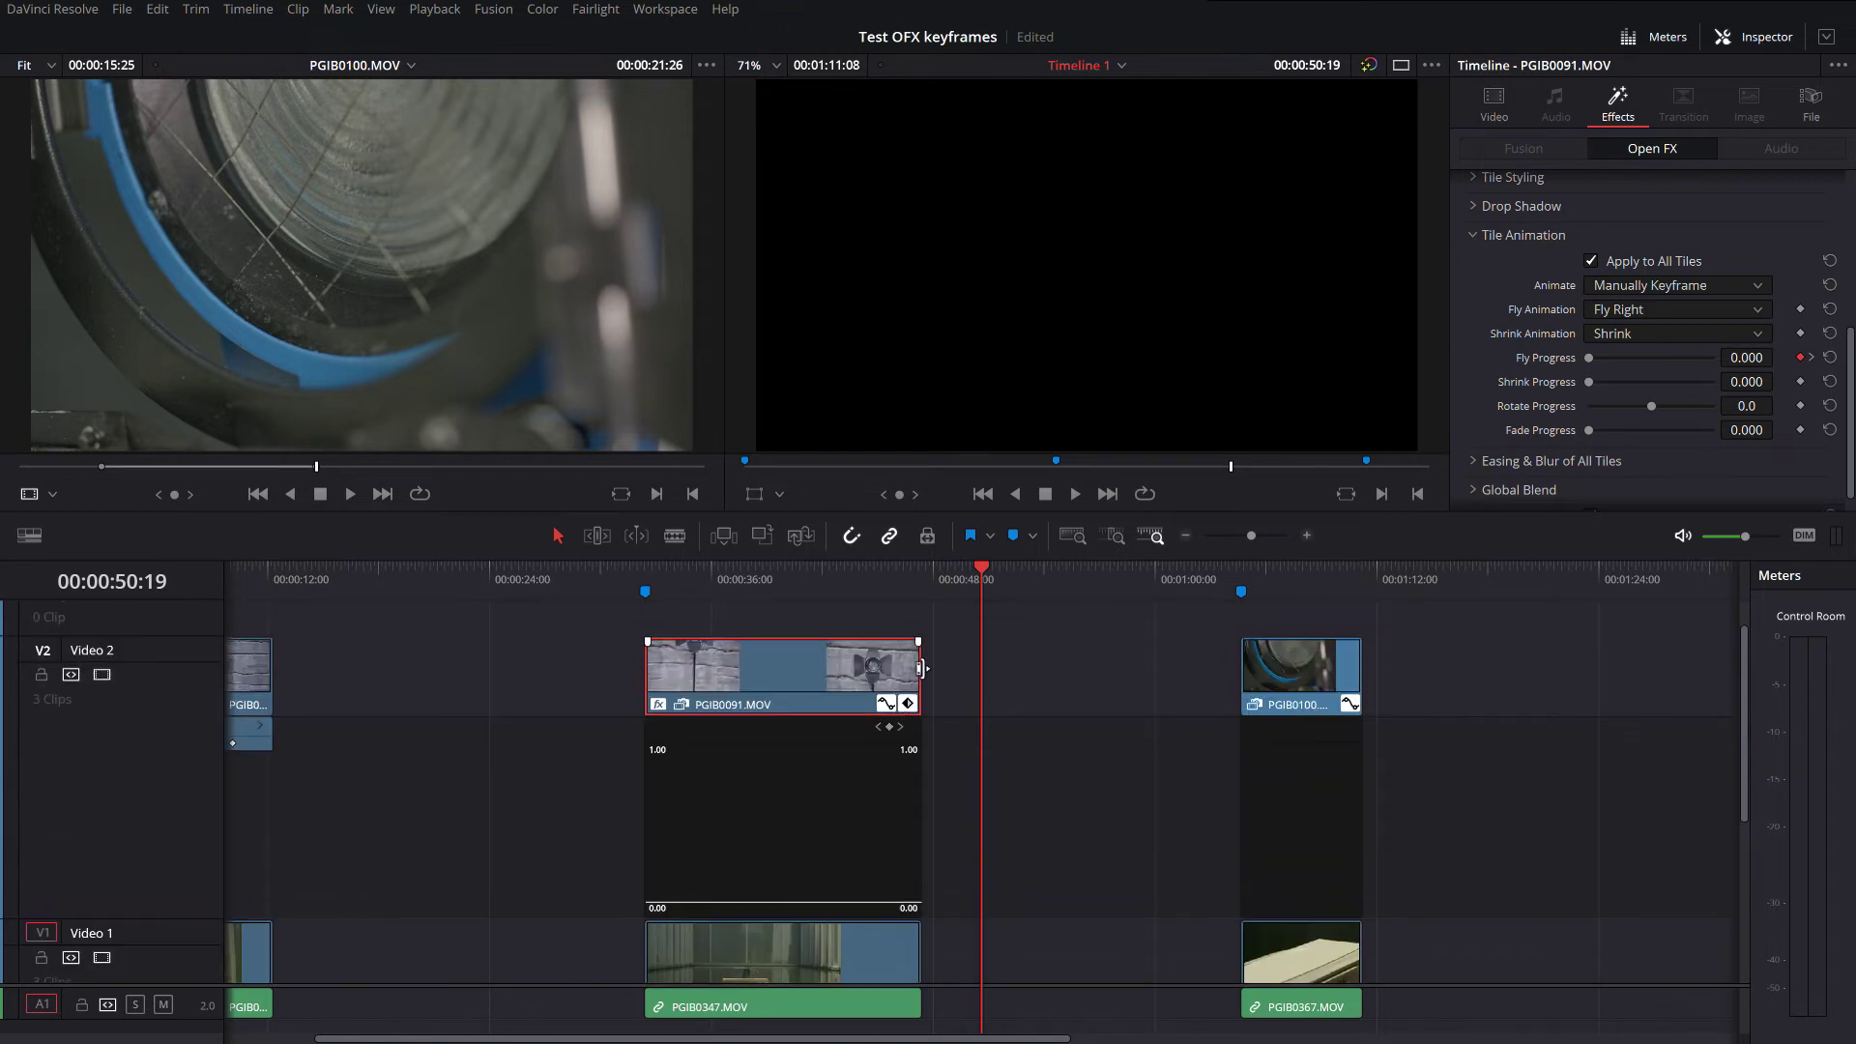
scroll(758, 717, "up", 1)
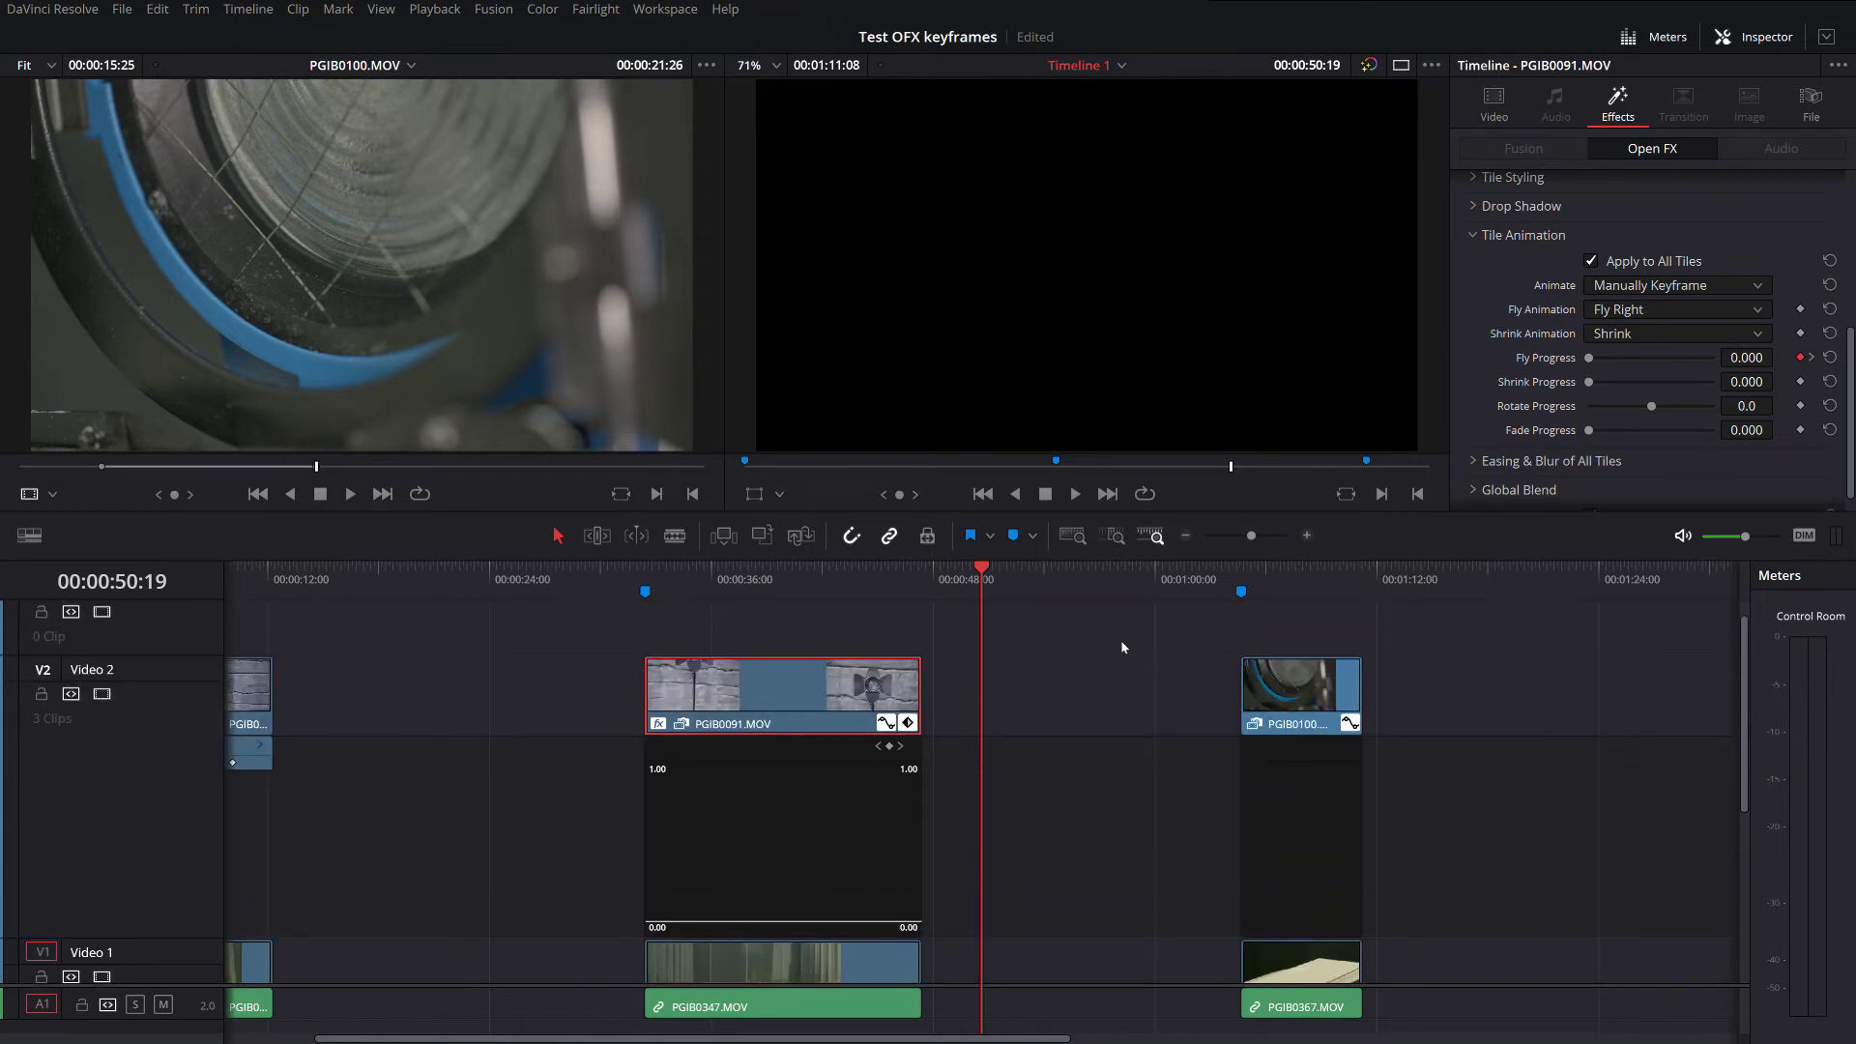
left_click(1813, 359)
left_click(1814, 358)
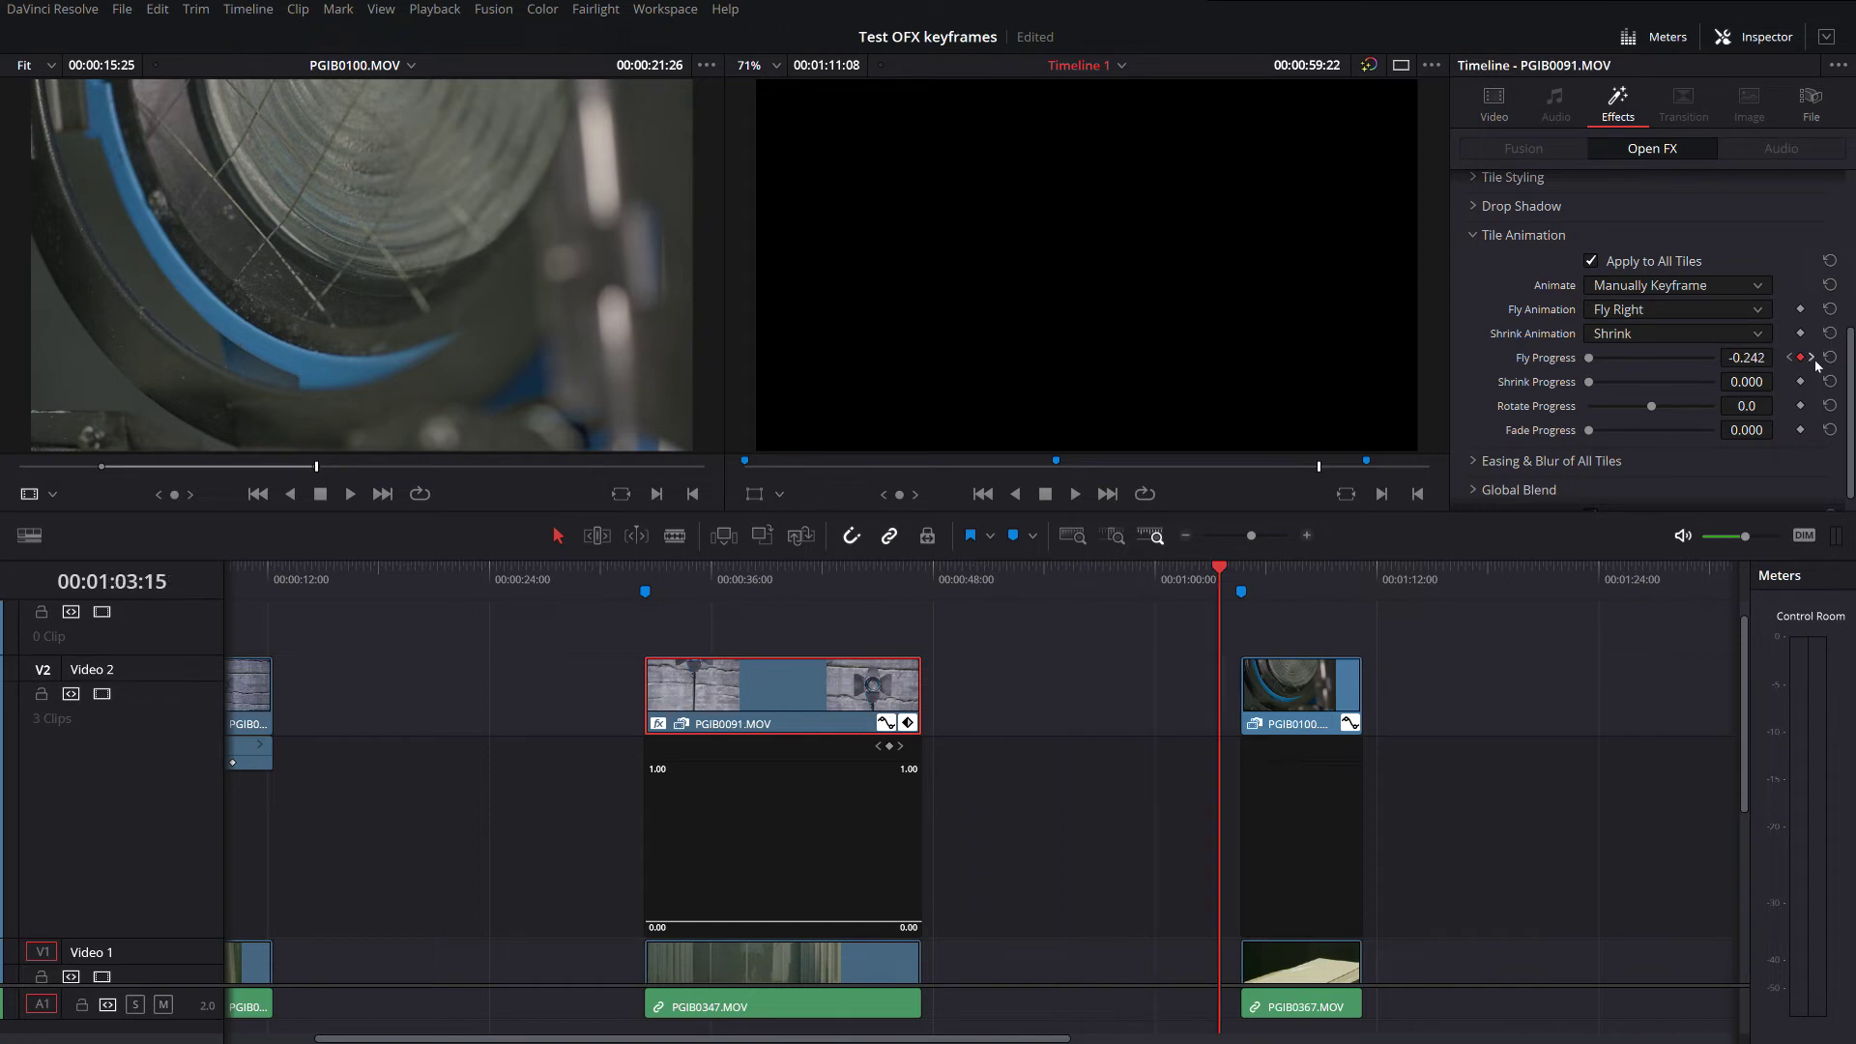
left_click(1812, 358)
Step: Deselect the PGIB0091 clip by clicking empty timeline space
left_click(967, 713)
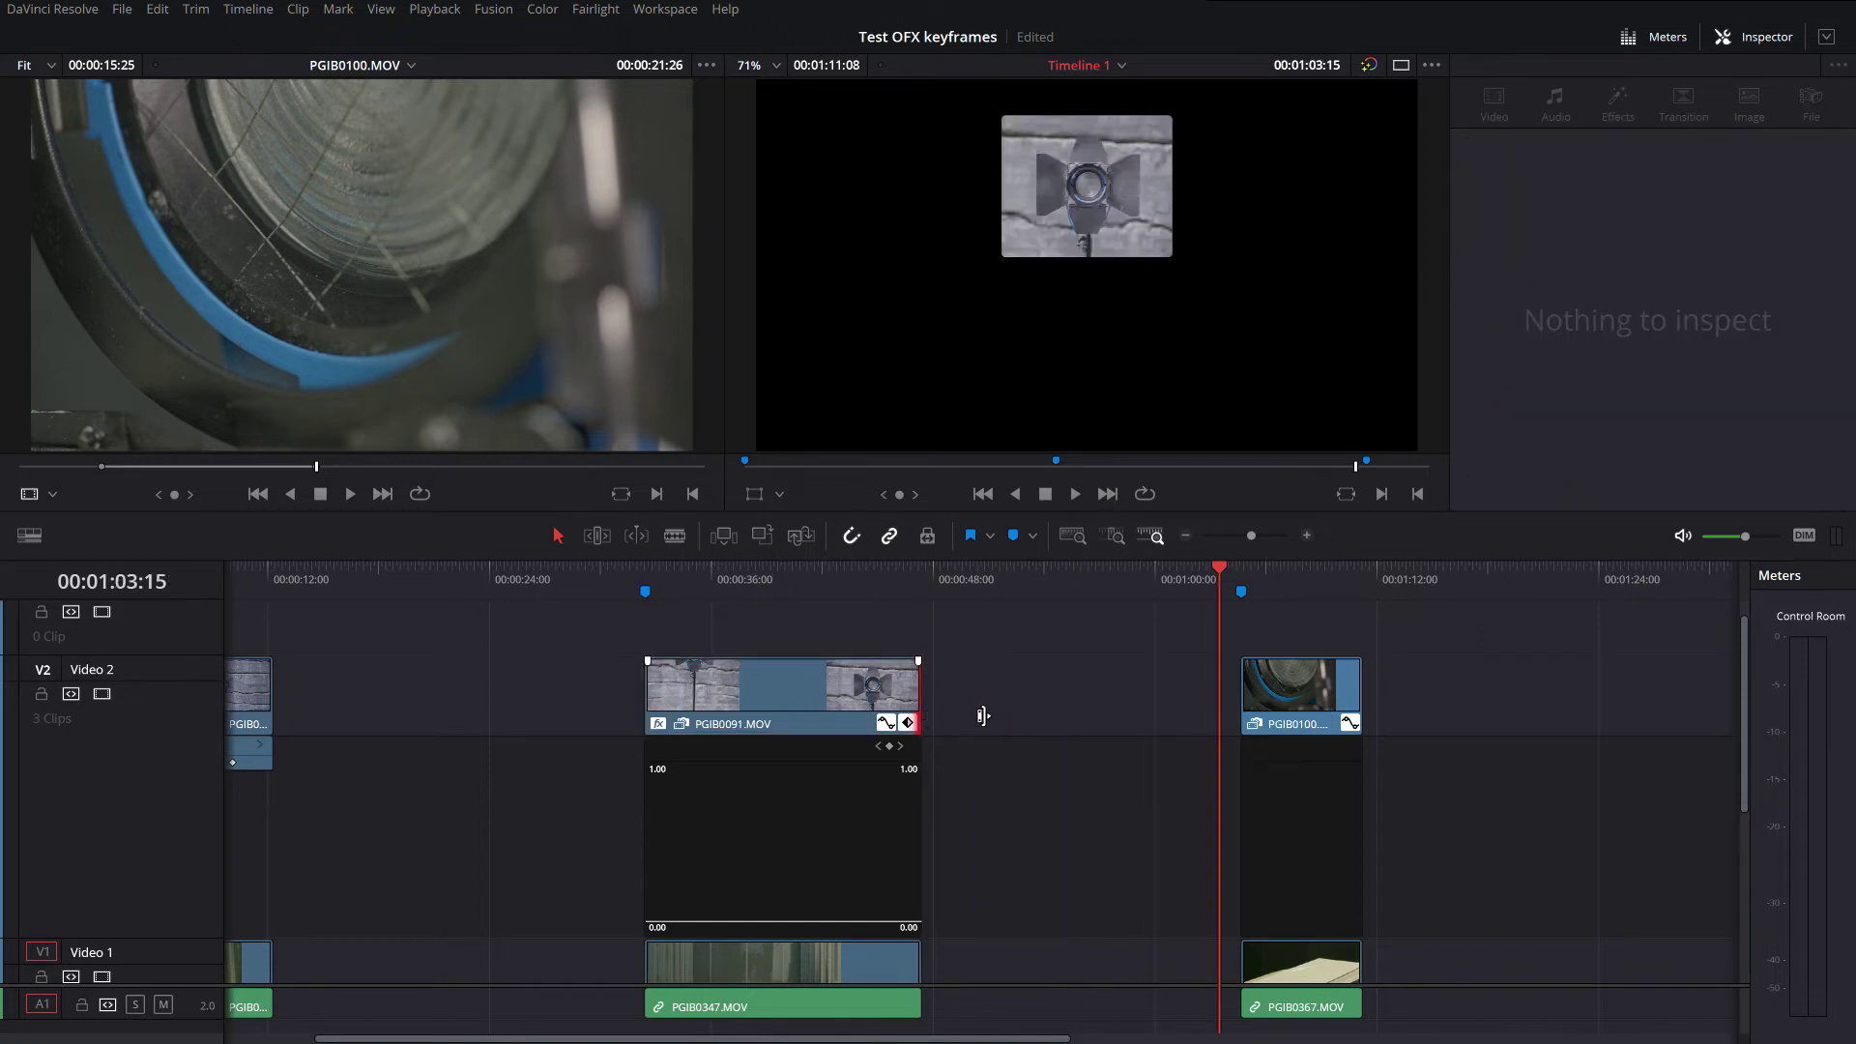
scroll(973, 866, "down", 2)
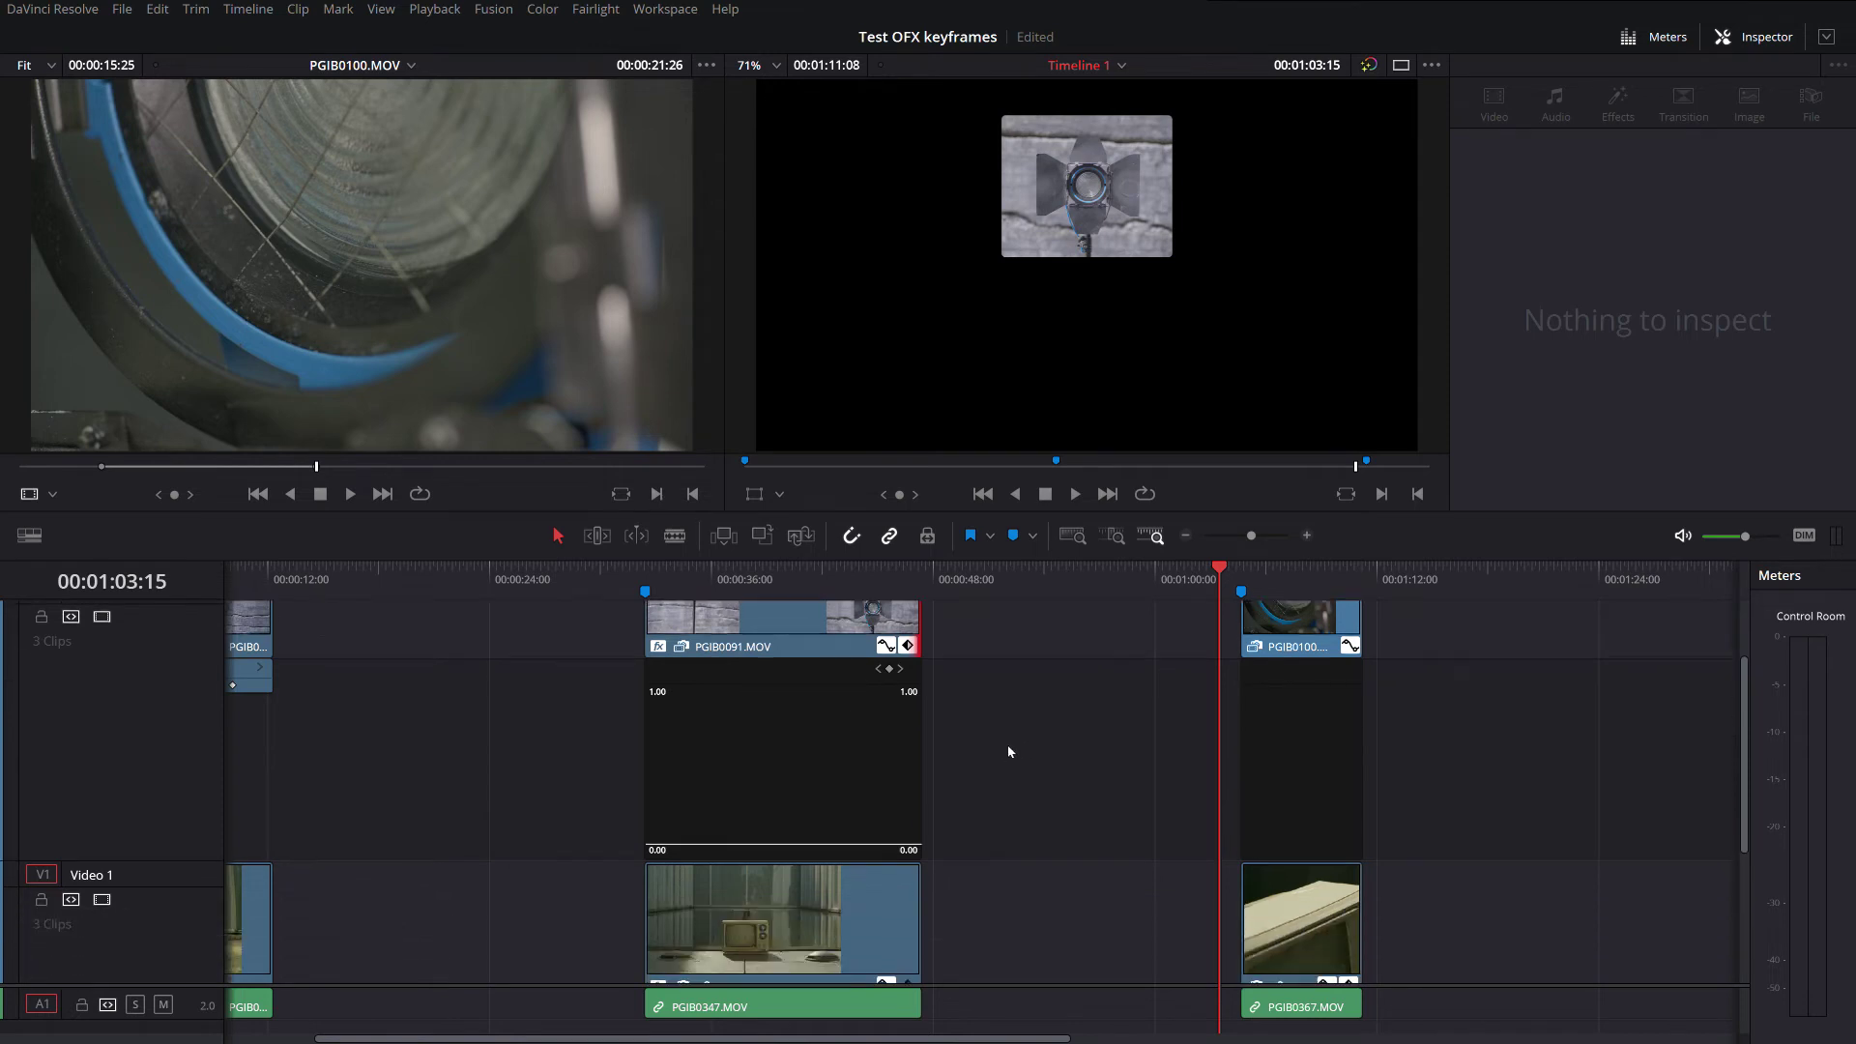
scroll(1008, 751, "up", 2)
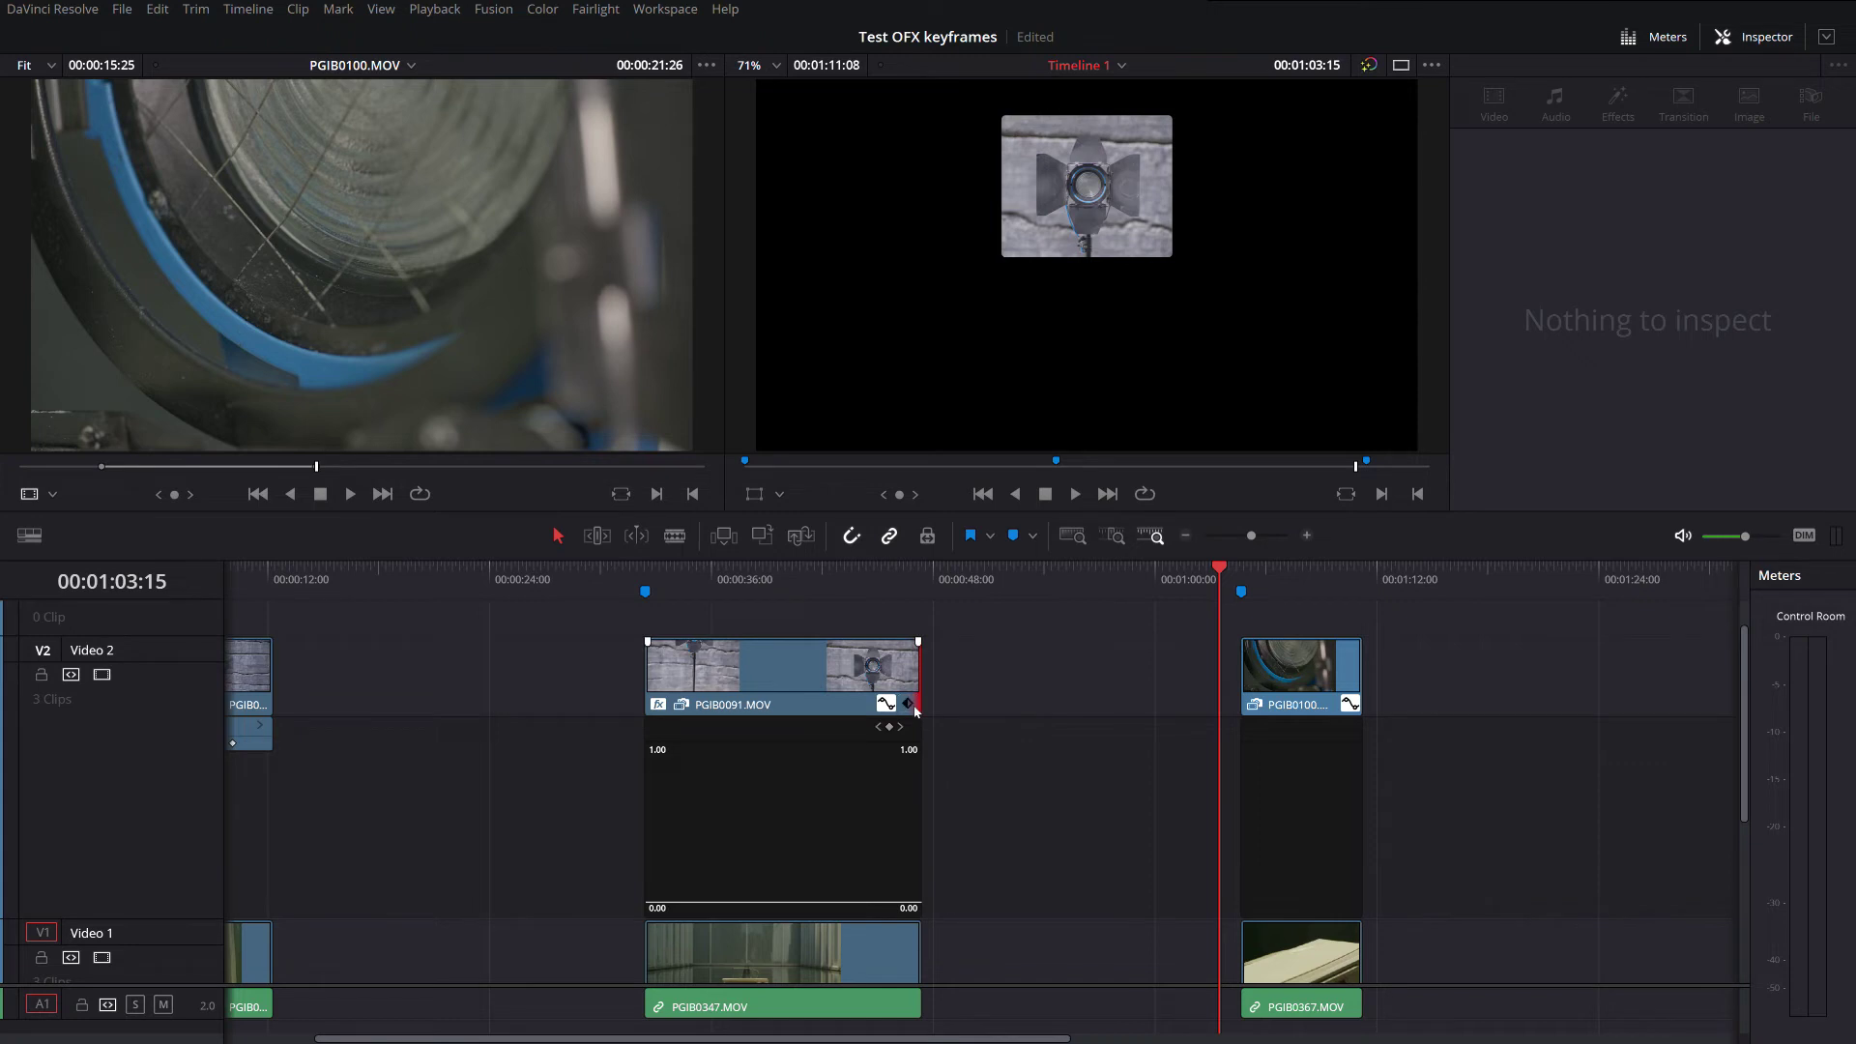
Step: Move the playhead to the Glow OFX marker above PGIB0100 at 01:04:20
left_click(1244, 592)
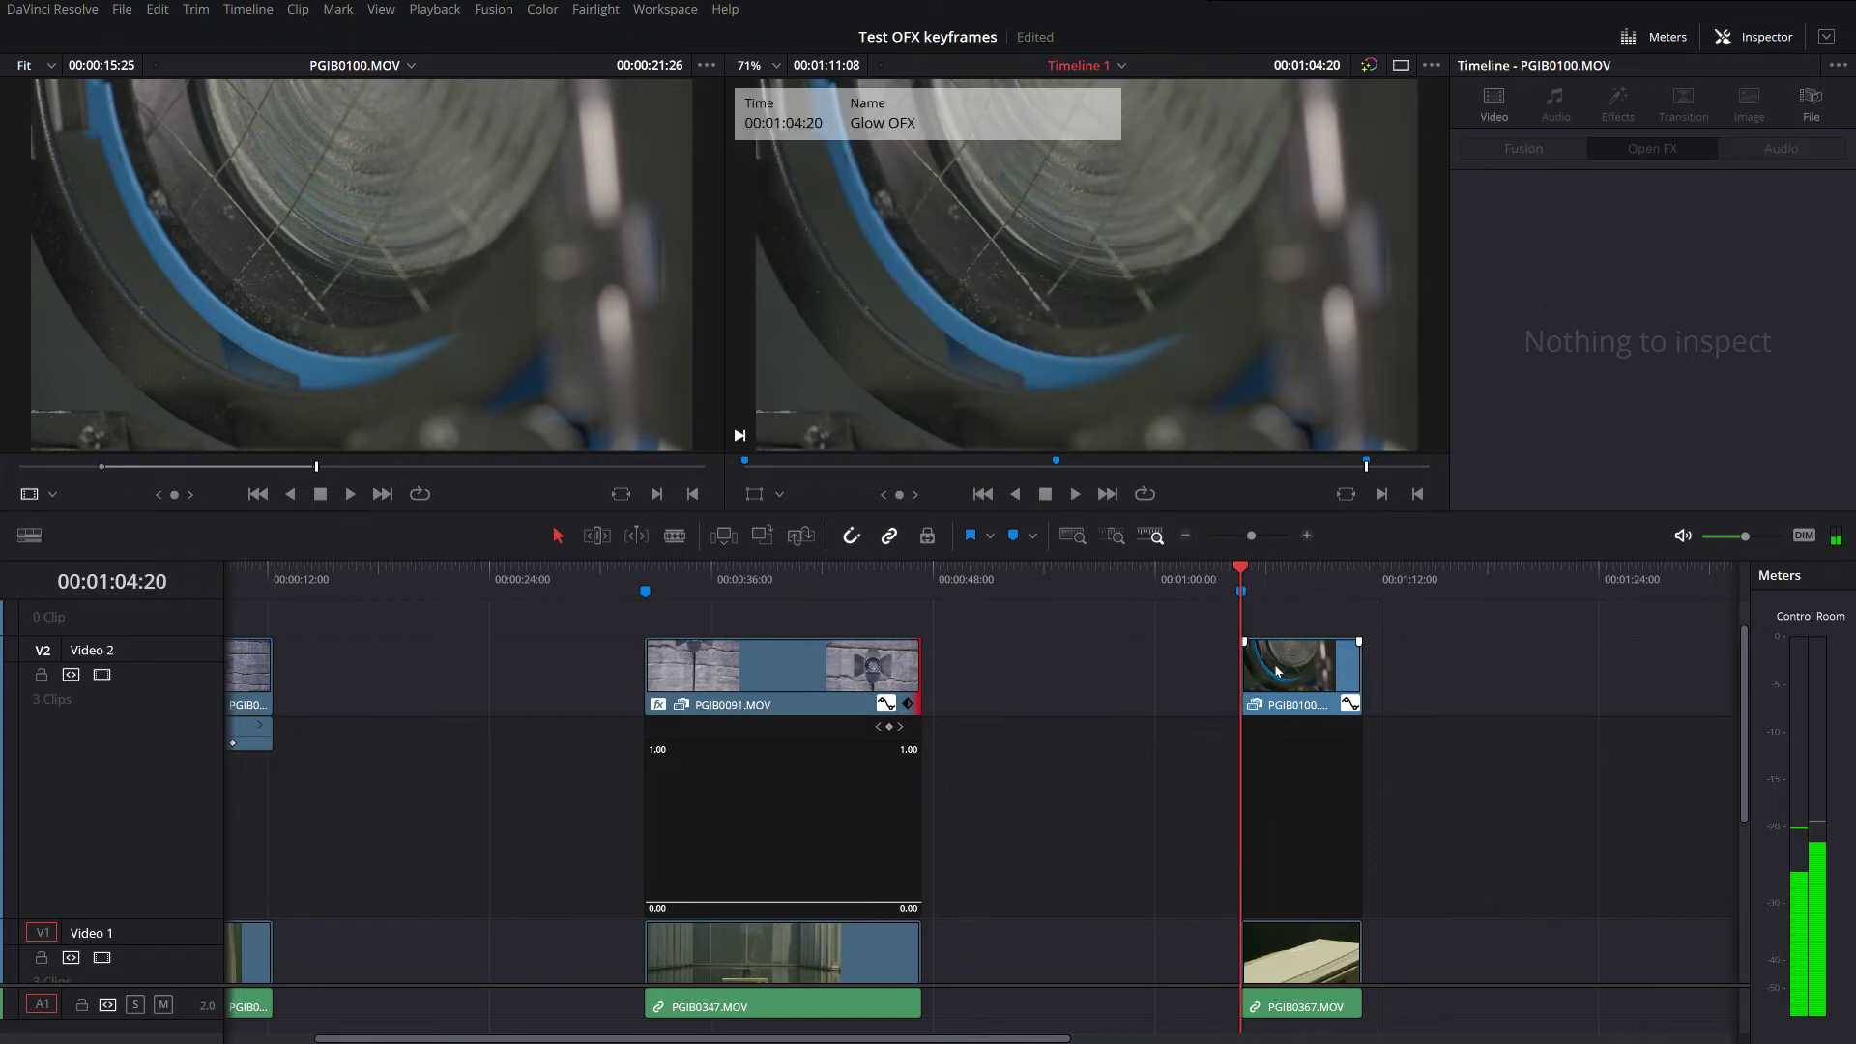
scroll(1276, 682, "down", 3)
scroll(1275, 682, "down", 4)
Step: Select PGIB0367 on Video 1 to check its Glow settings, then select PGIB0100 on Video 2
left_click(1274, 715)
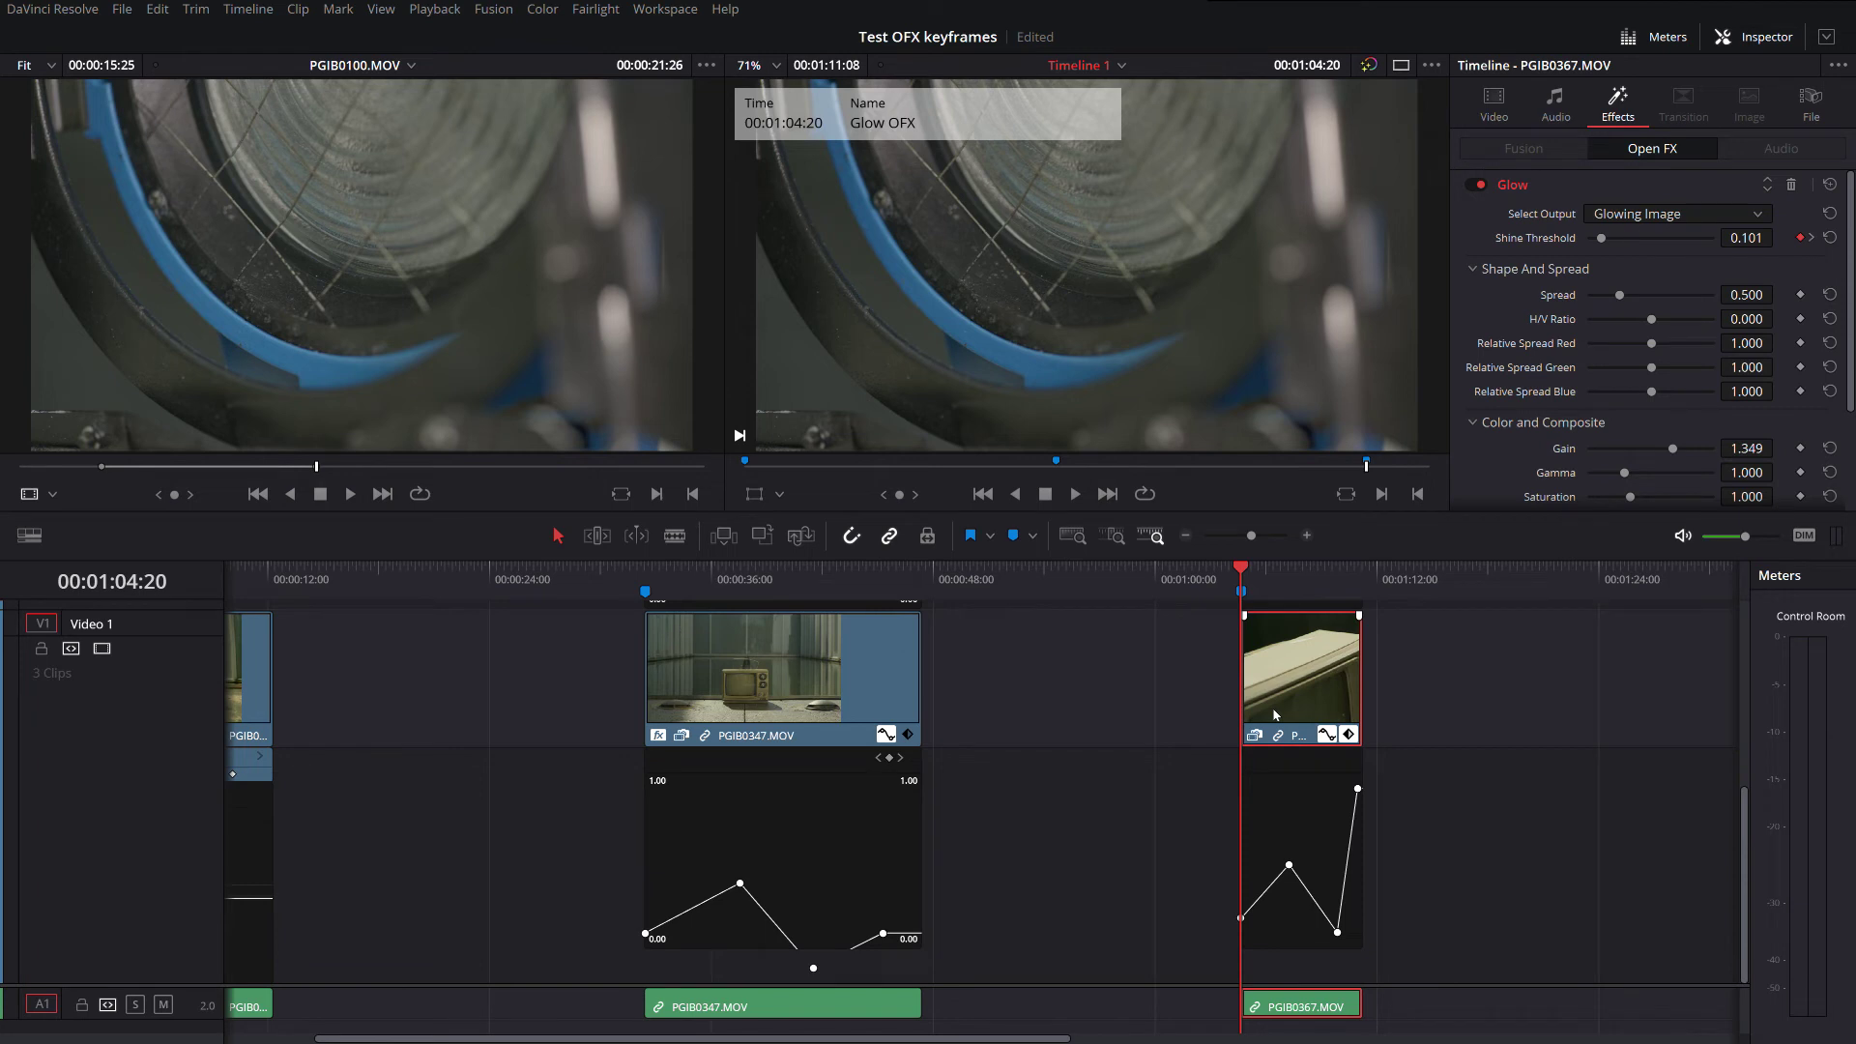
scroll(1274, 715, "up", 6)
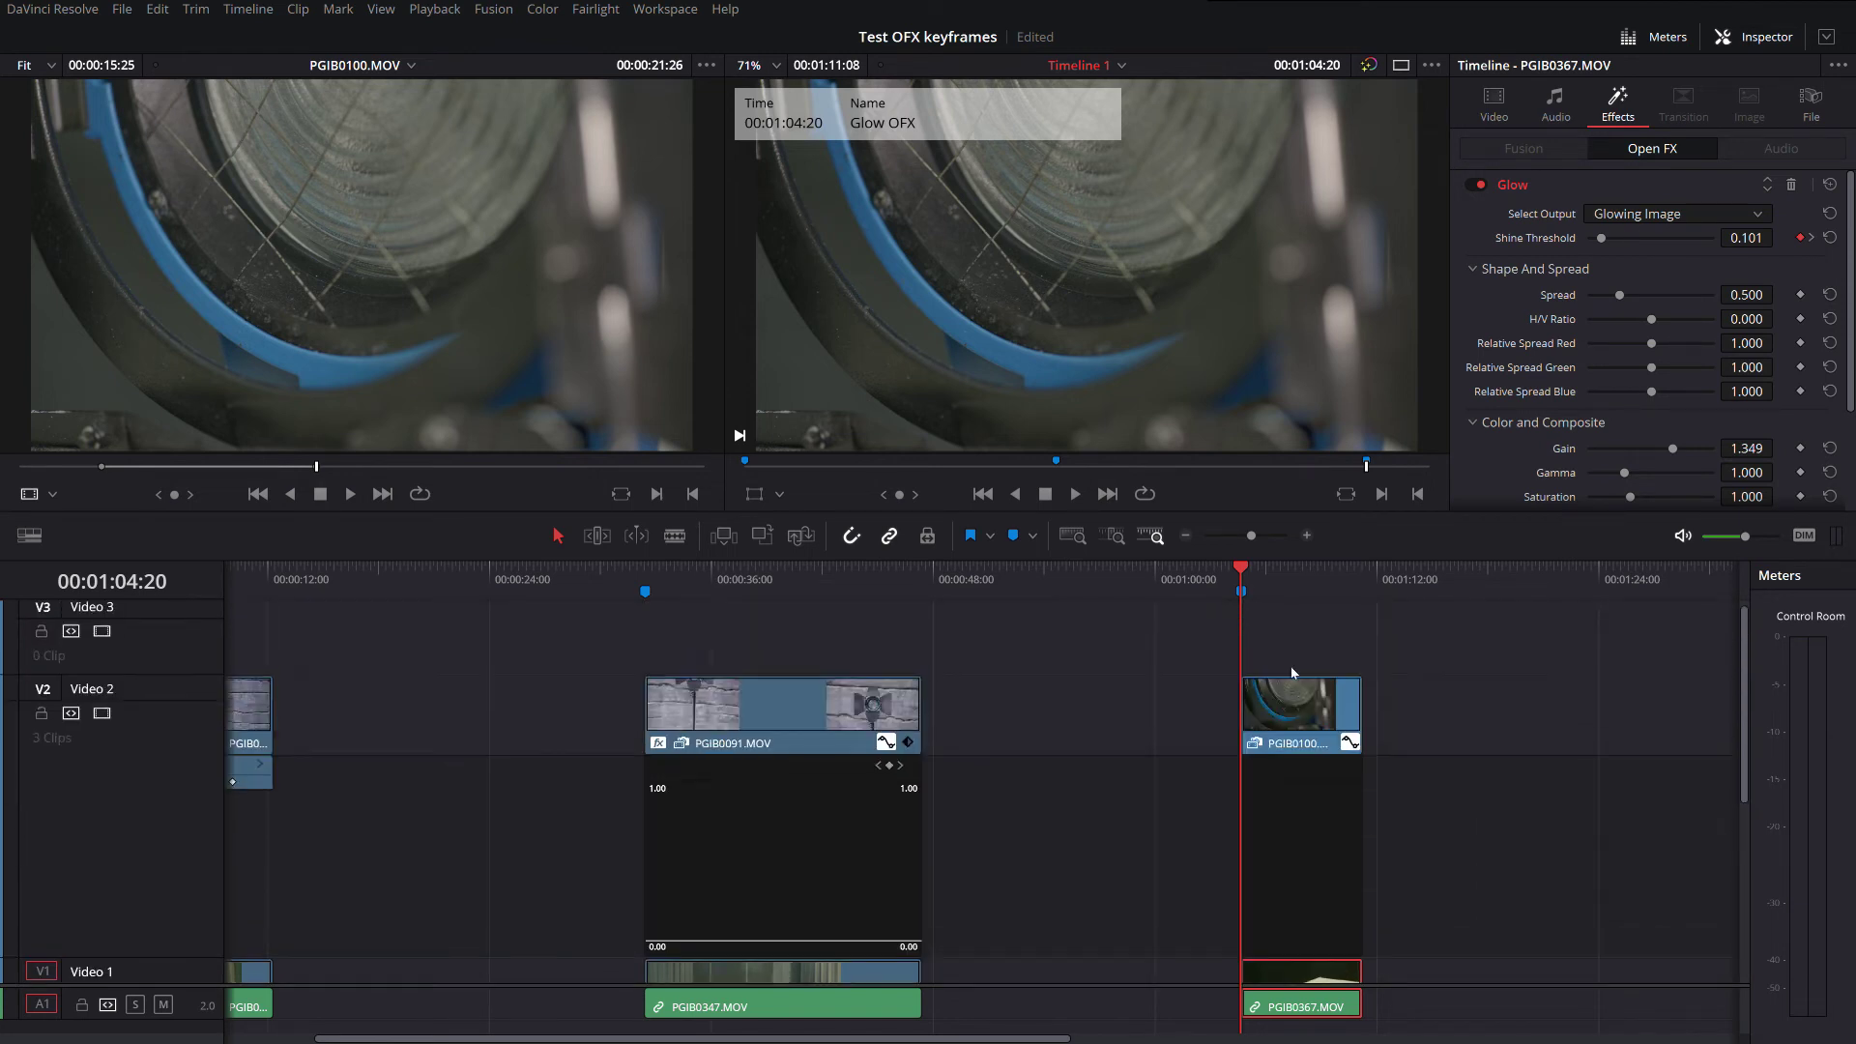
left_click(1292, 720)
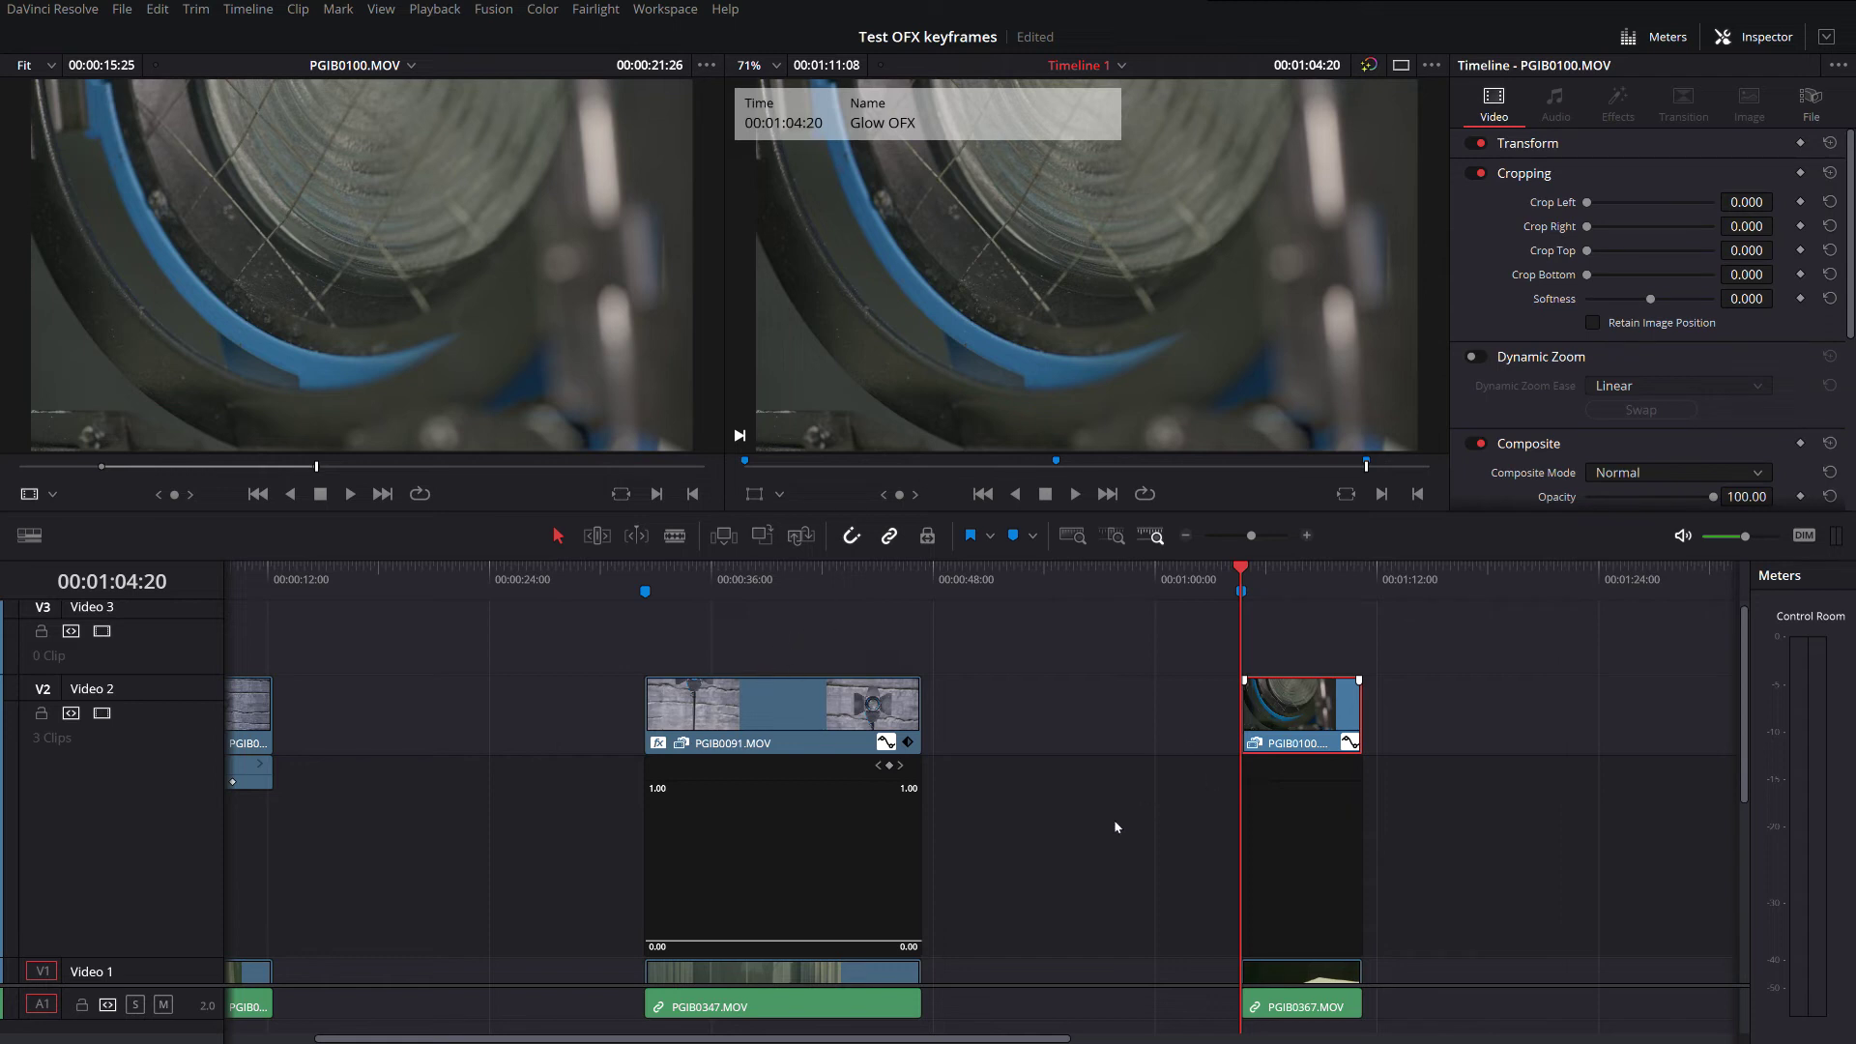
scroll(1314, 758, "down", 3)
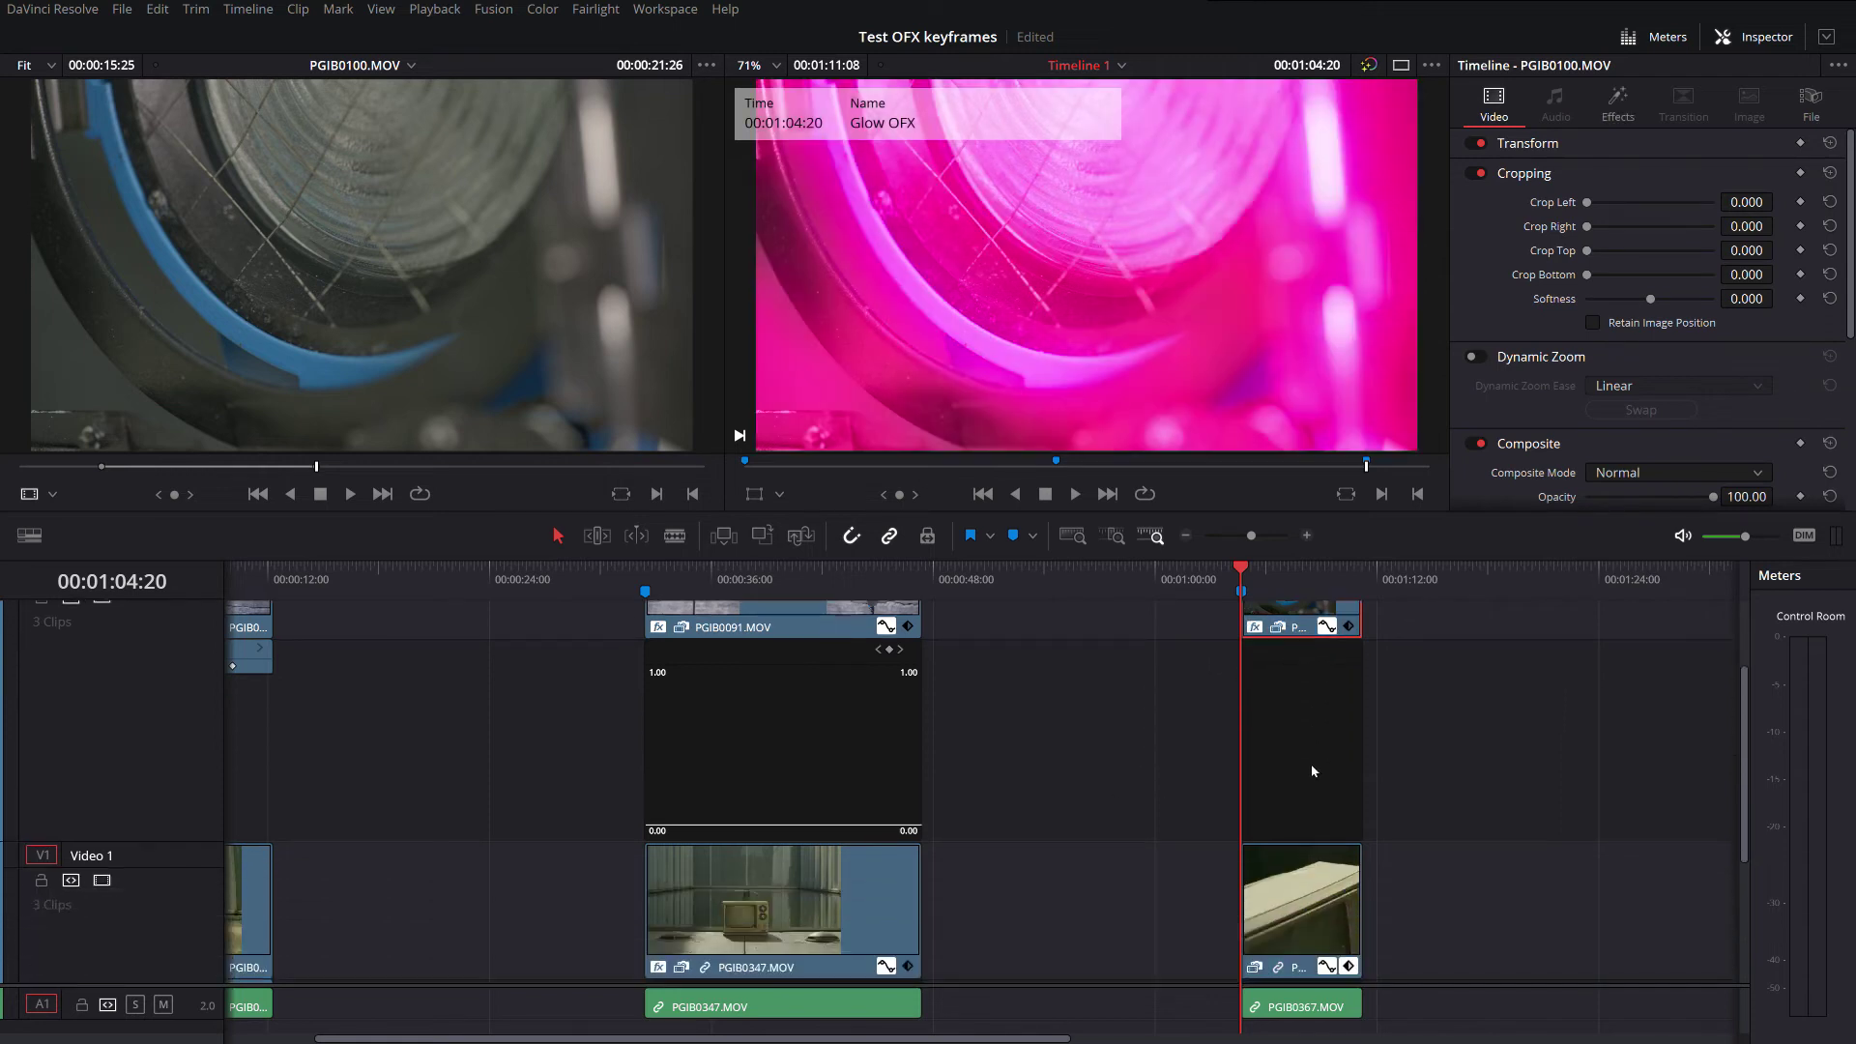
scroll(1334, 744, "up", 2)
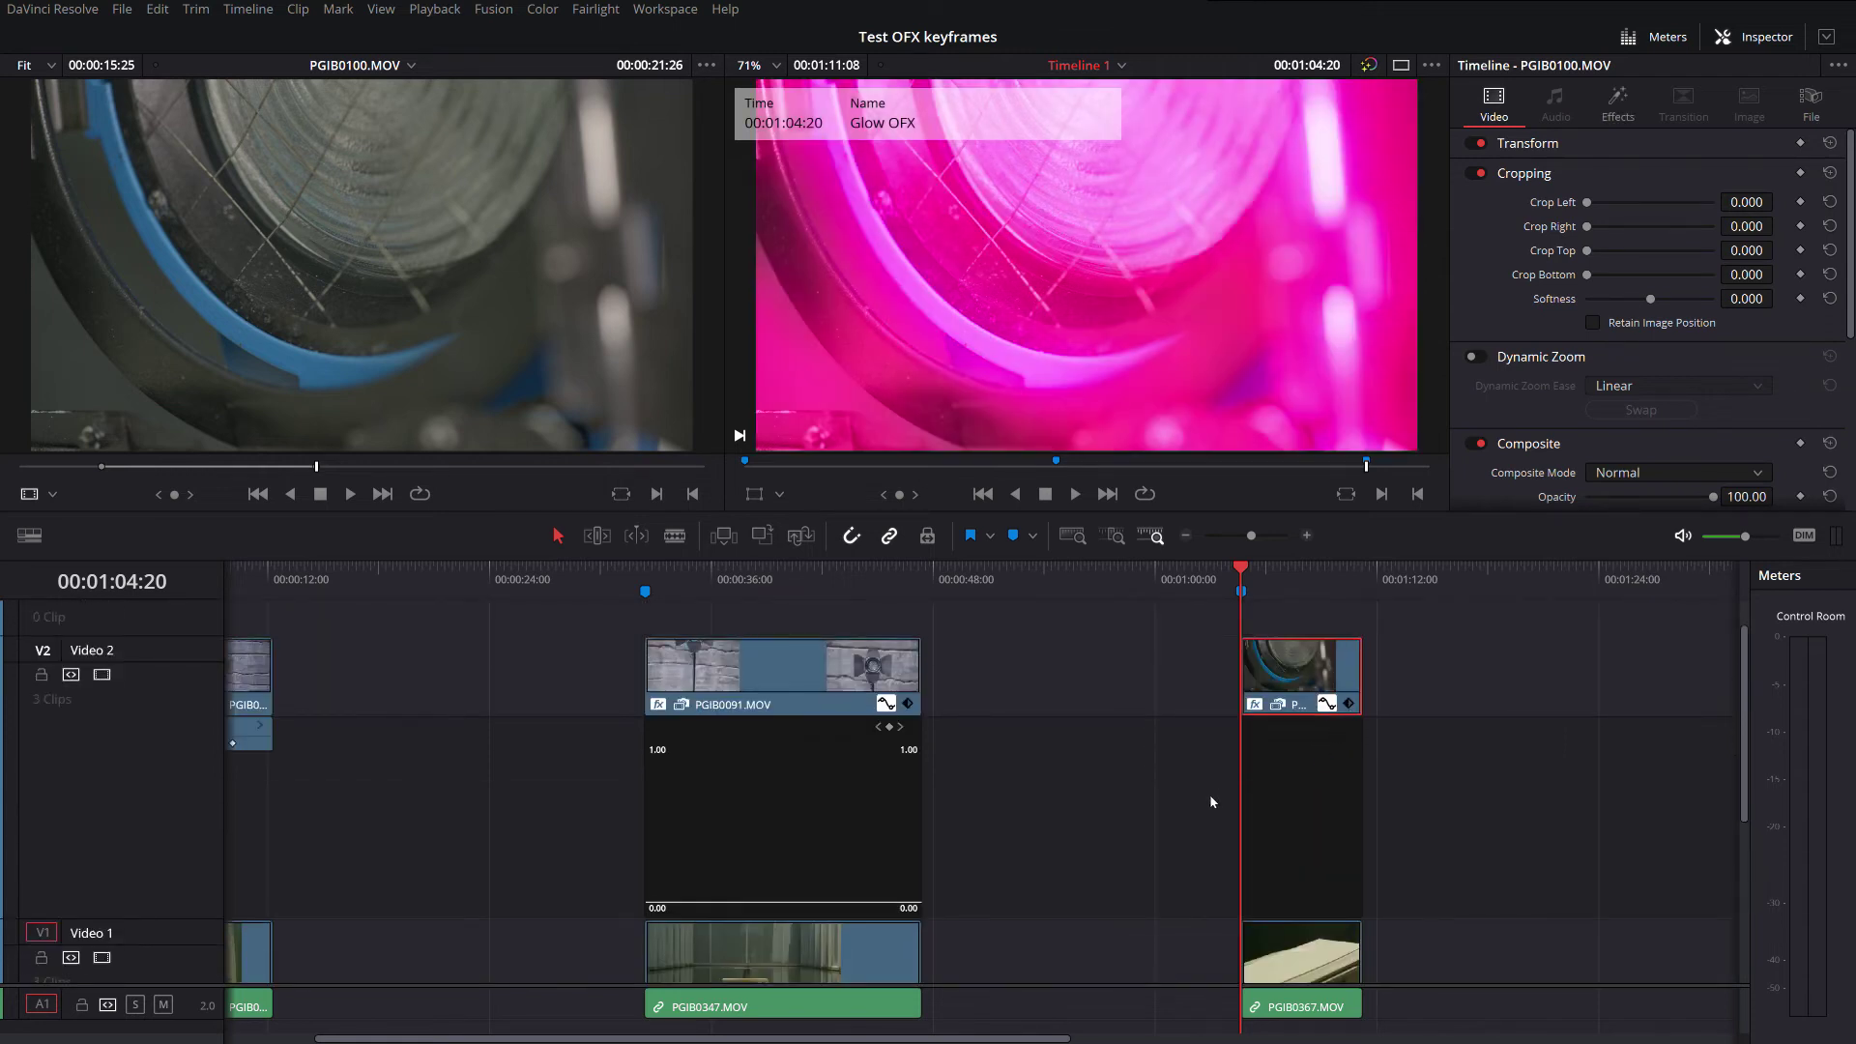
scroll(1190, 856, "up", 5)
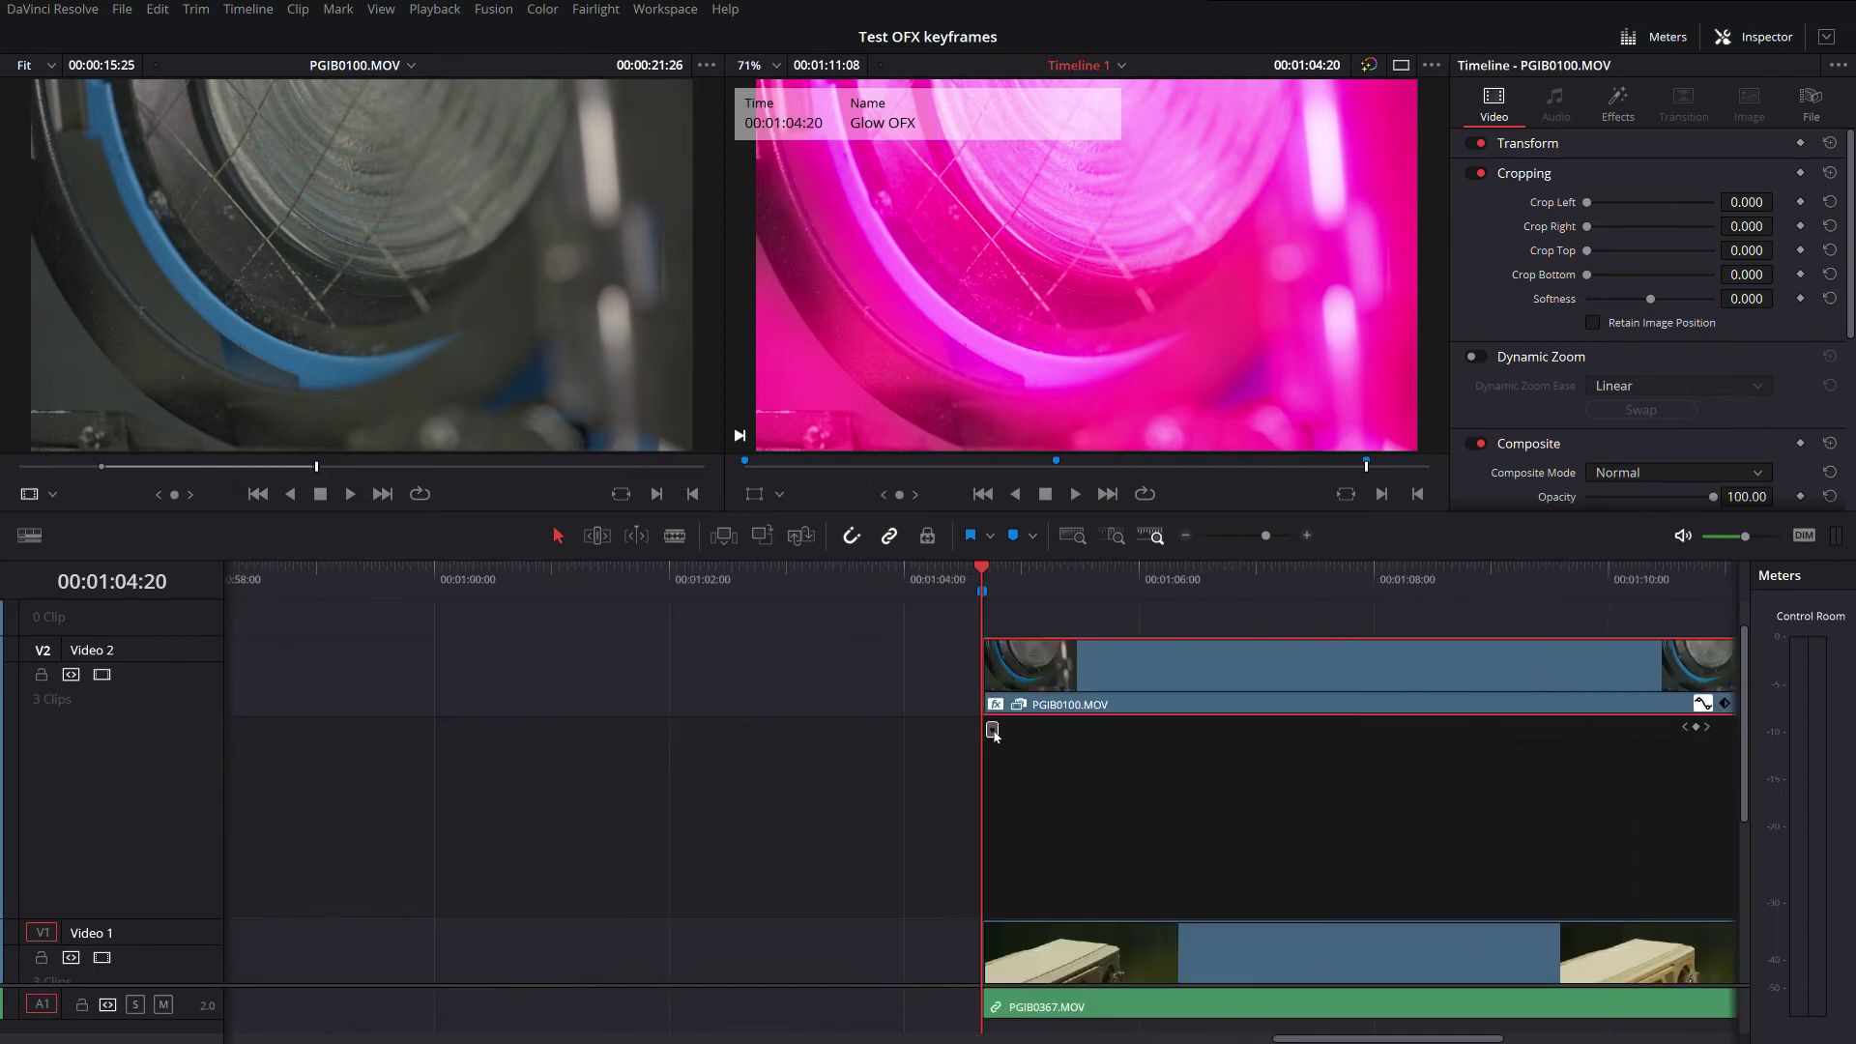
Step: Display PGIB0100's rising Shine Threshold curve and compare it with PGIB0367's Shine Threshold lane
left_click(1048, 730)
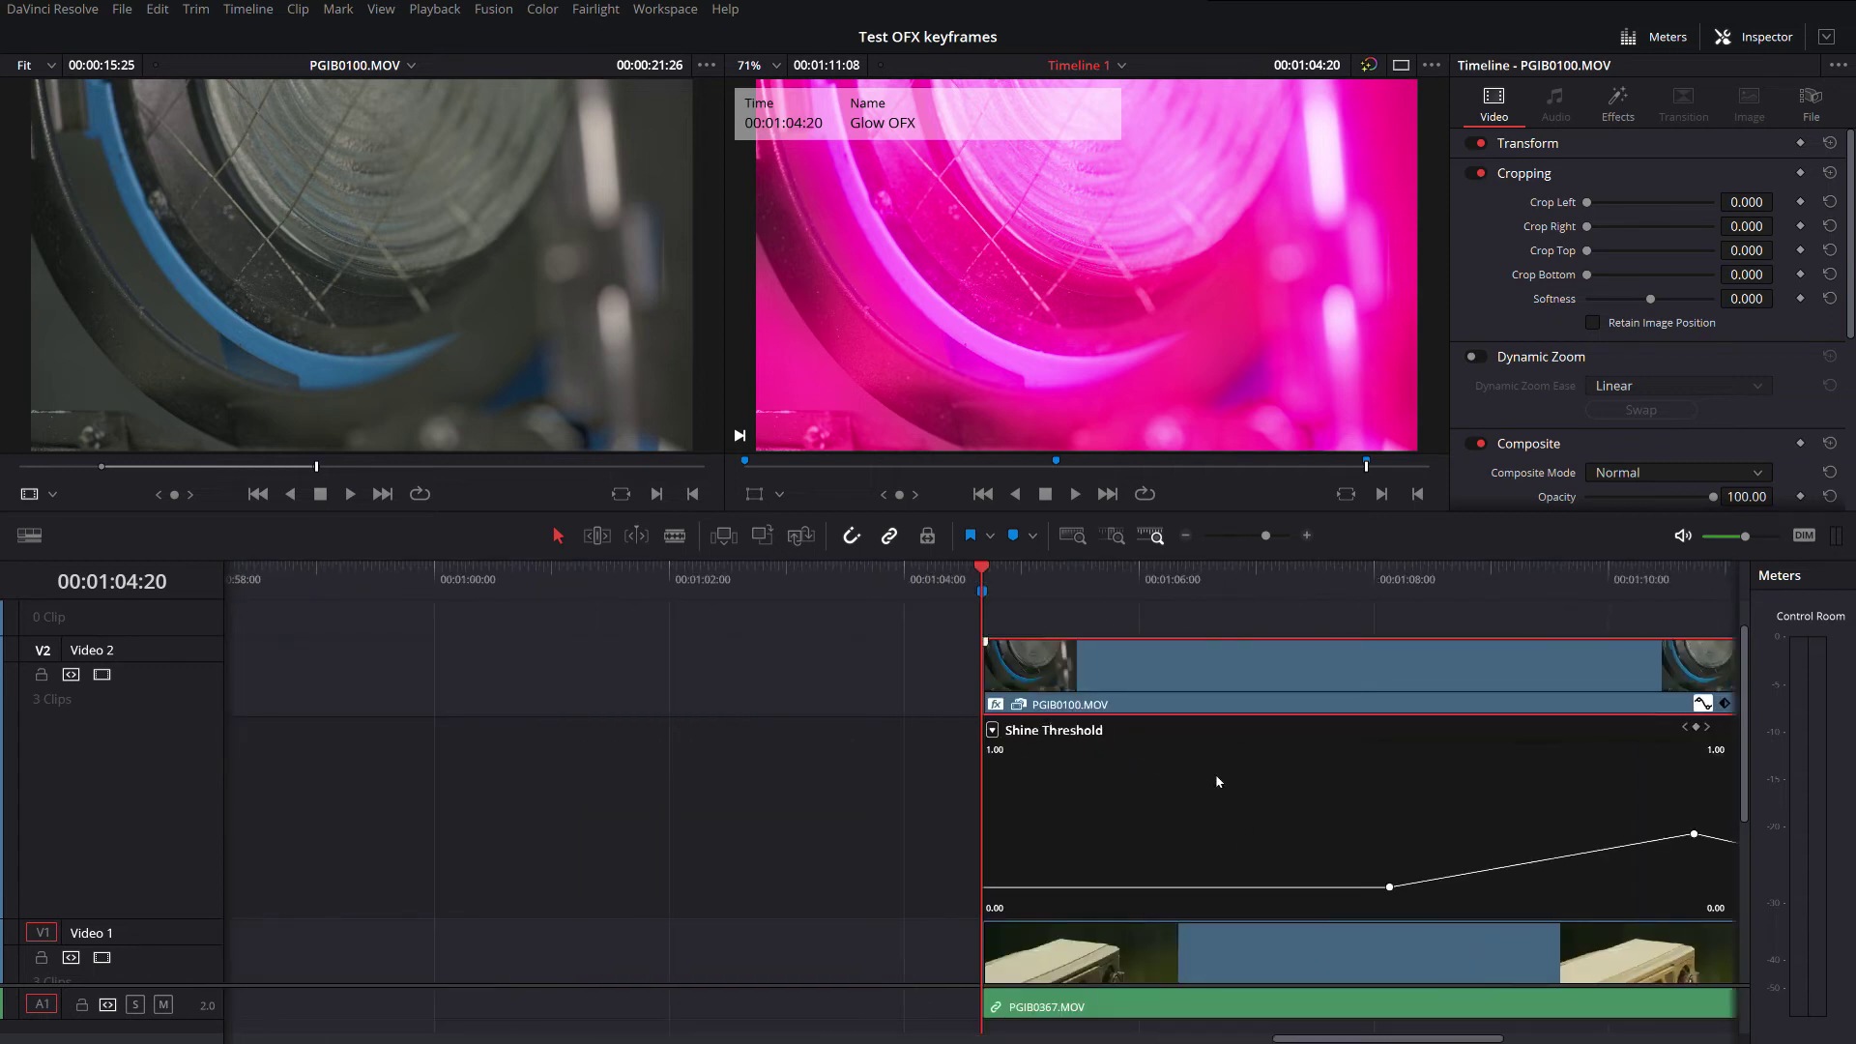
scroll(1260, 819, "down", 3)
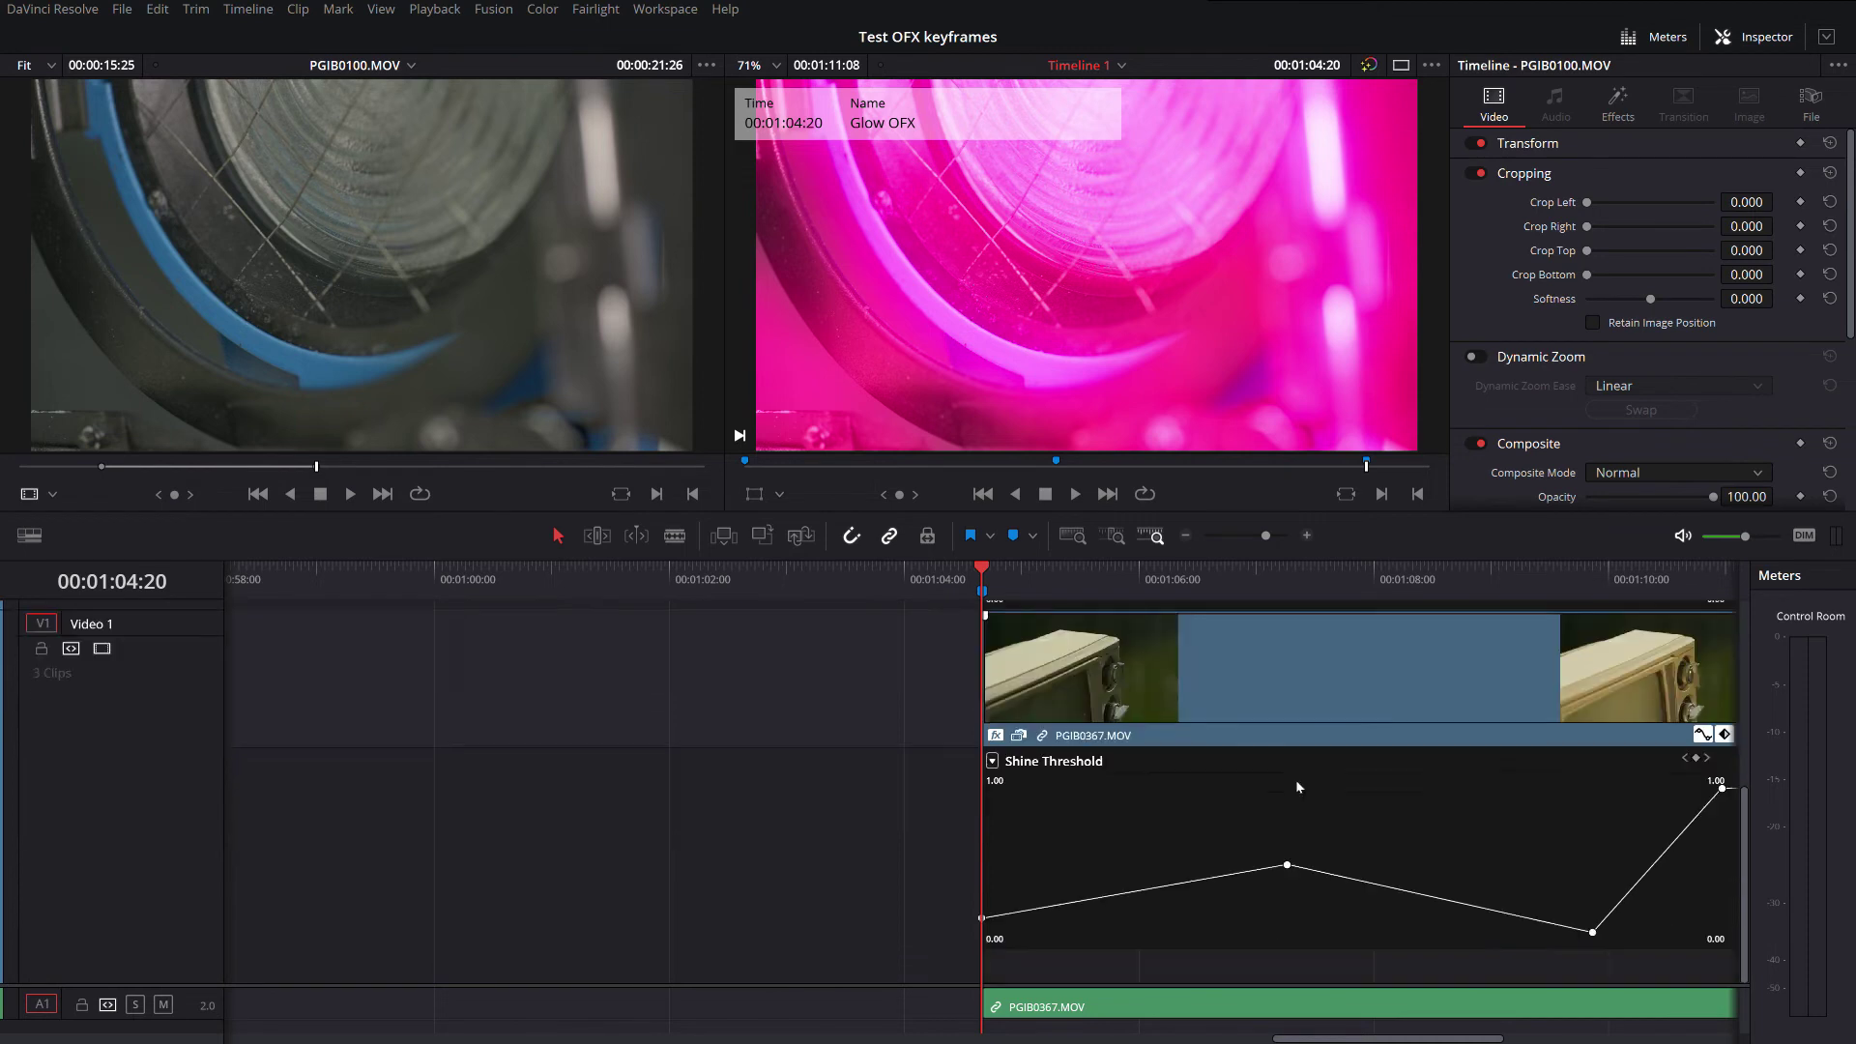
scroll(1113, 717, "up", 3)
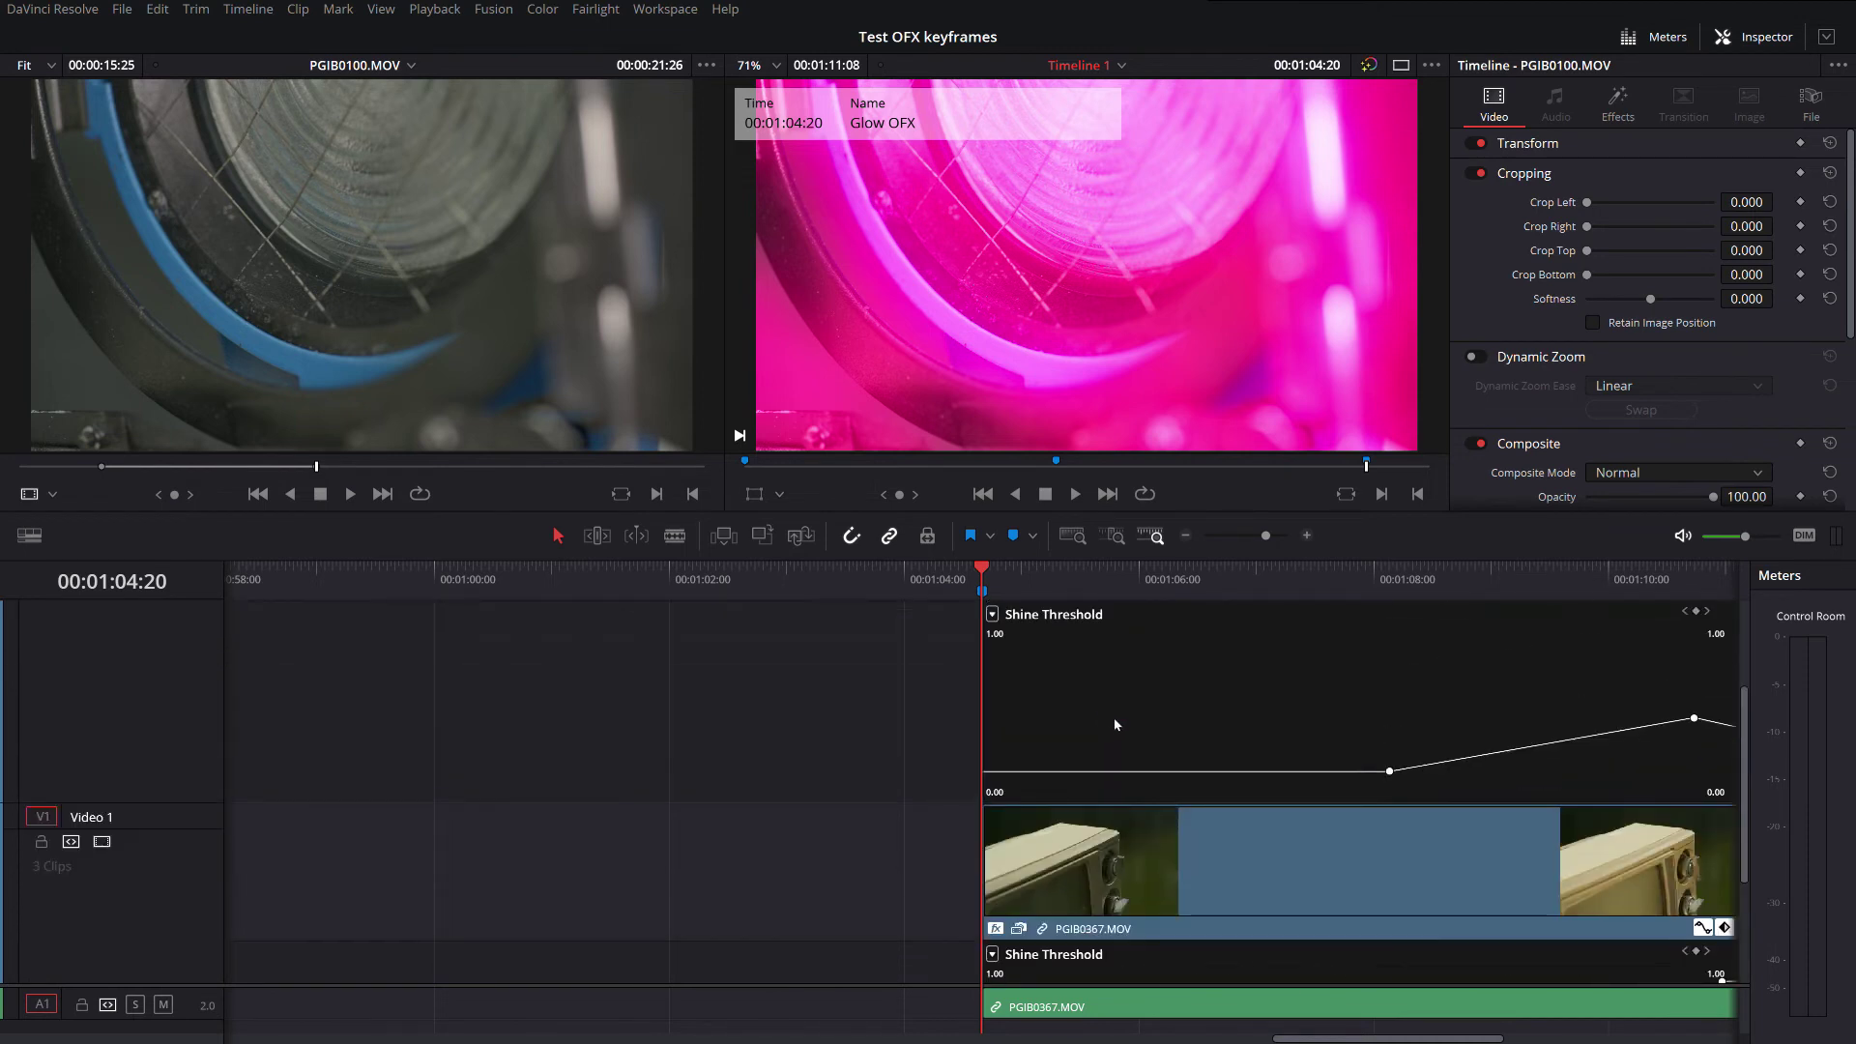
scroll(1160, 754, "down", 4)
scroll(1206, 790, "up", 2)
scroll(1206, 790, "up", 3)
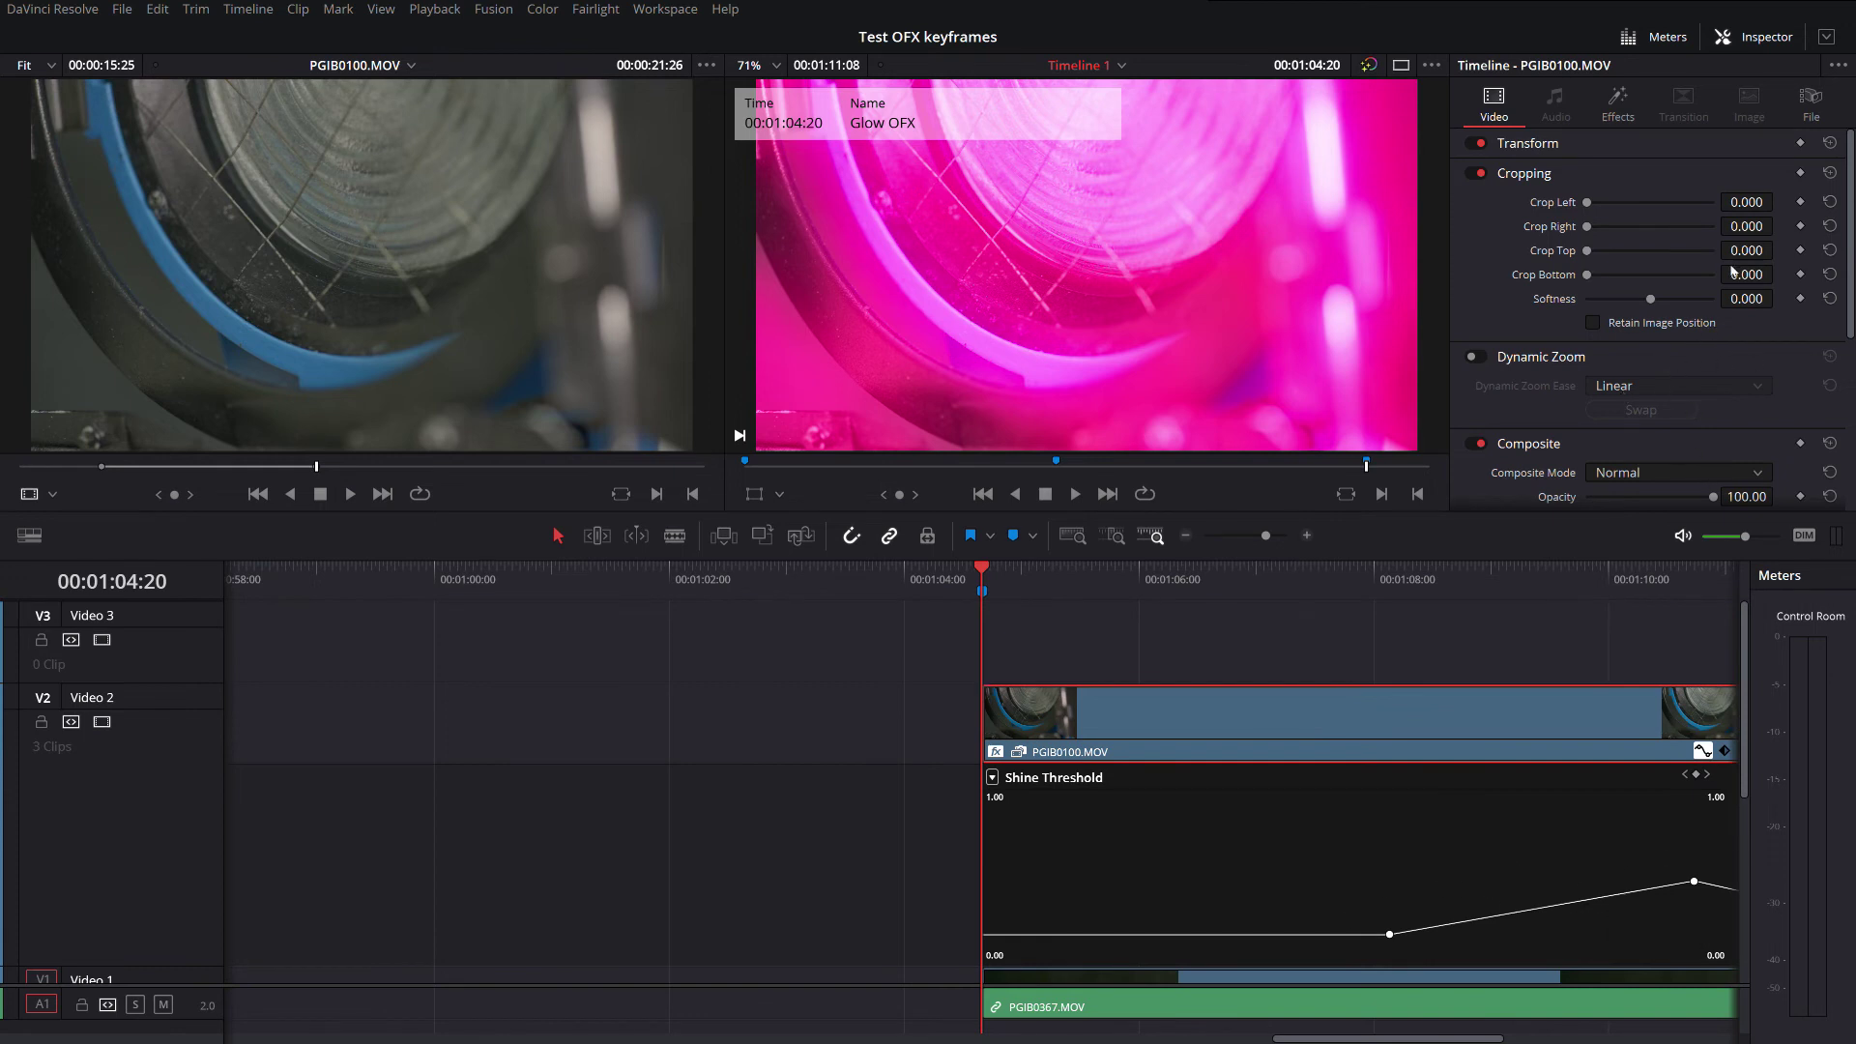
scroll(1733, 272, "down", 6)
scroll(1680, 385, "up", 2)
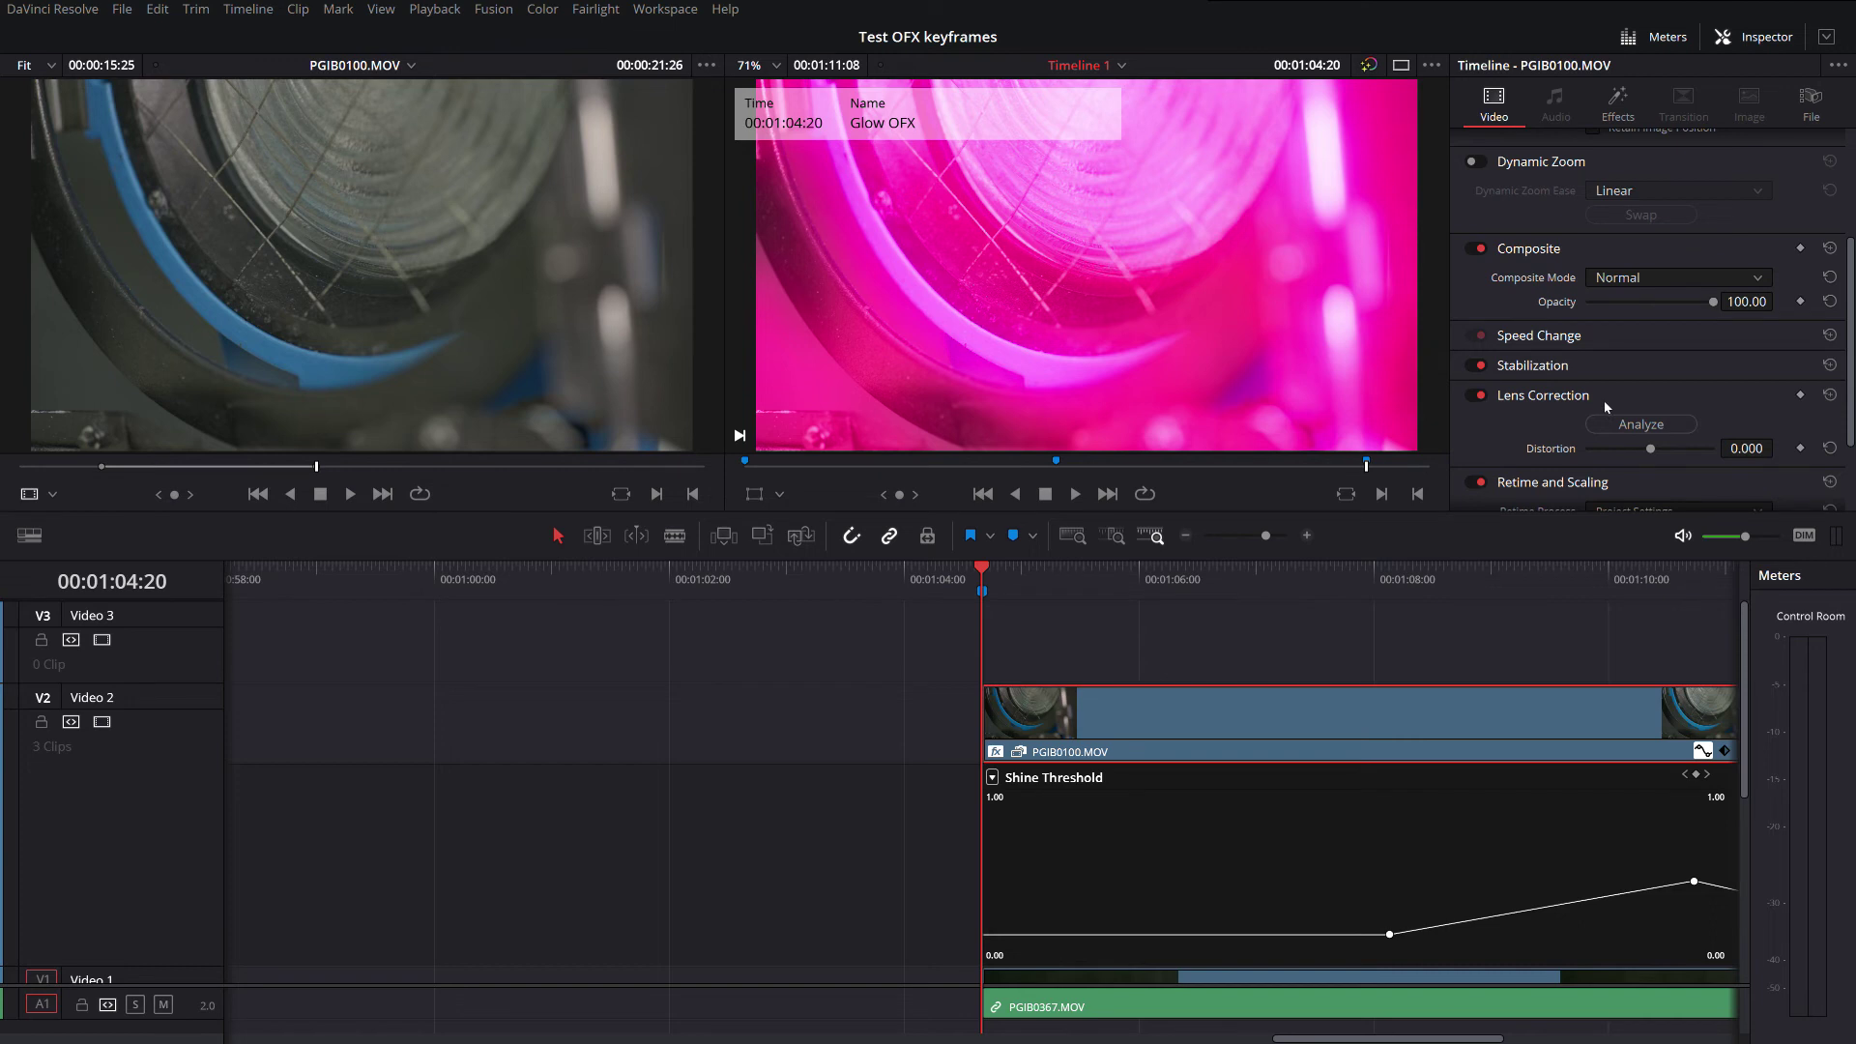
scroll(1209, 799, "down", 5)
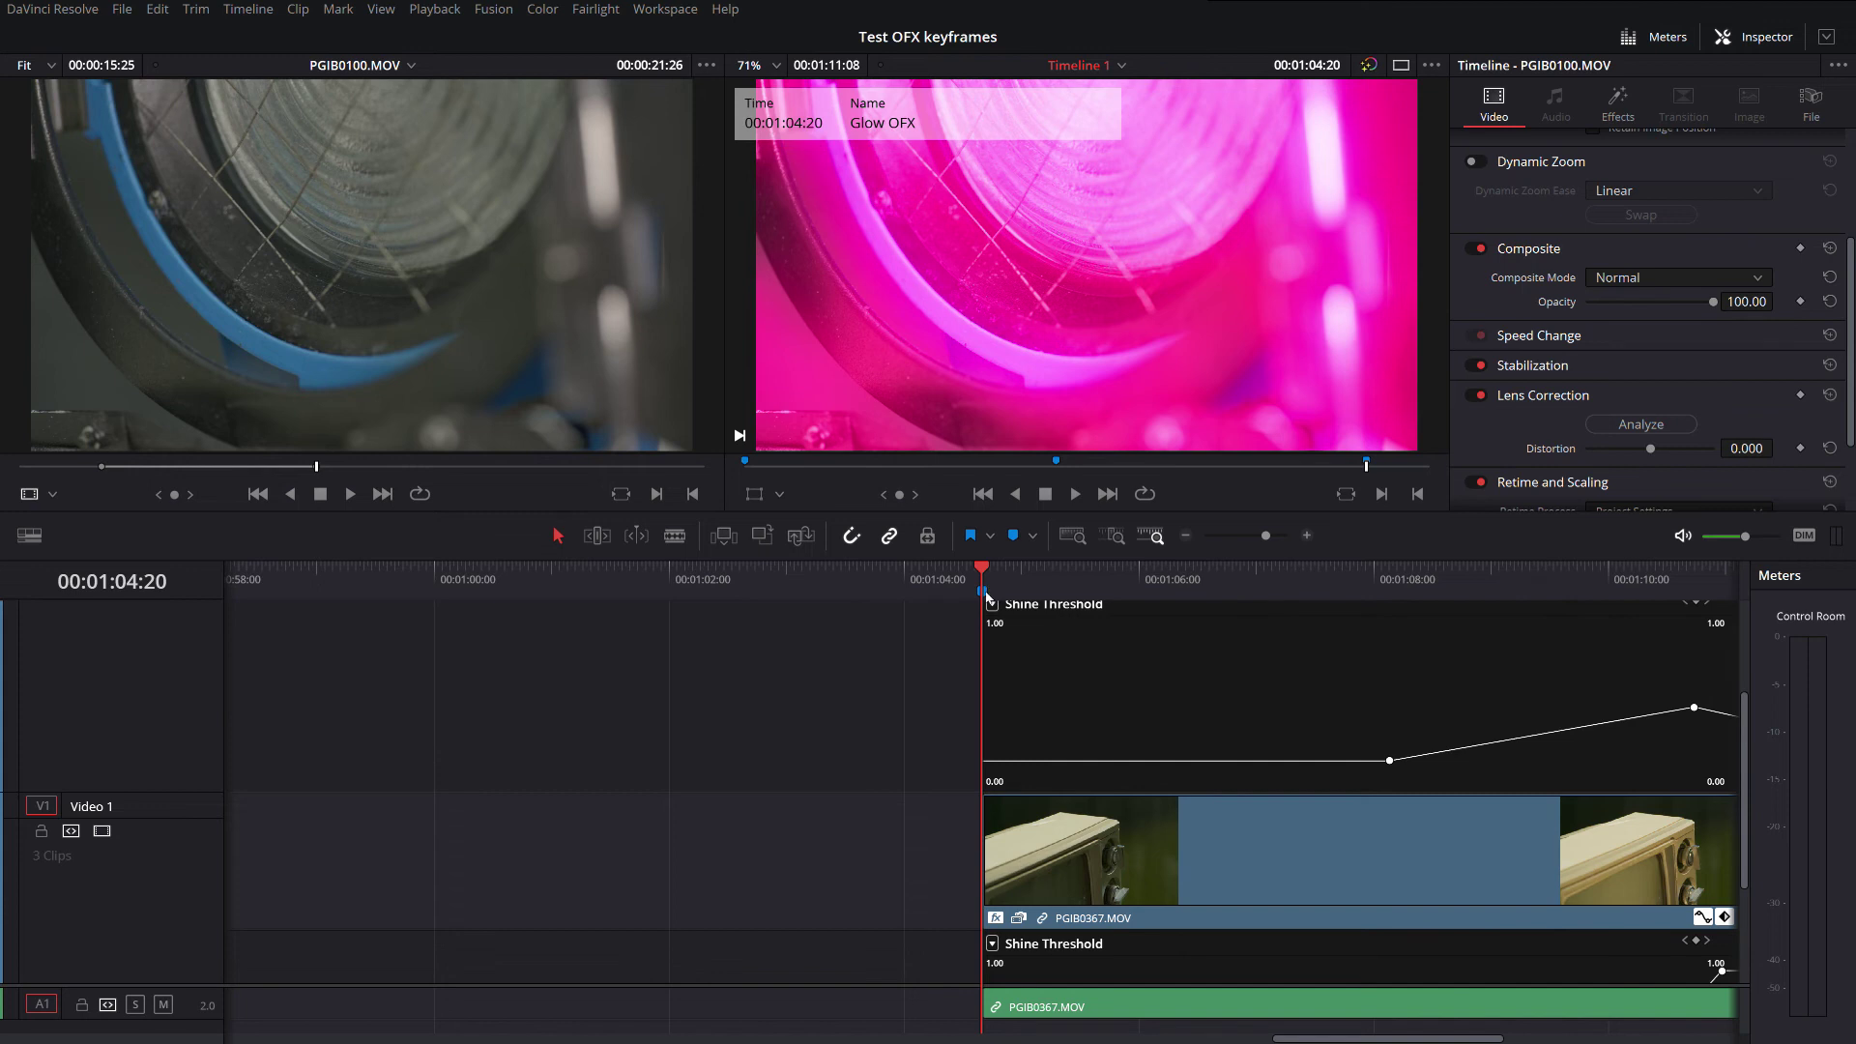
Step: Zoom the timeline out, then back in so all three clip pairs spread across the view
key("ctrl+minus")
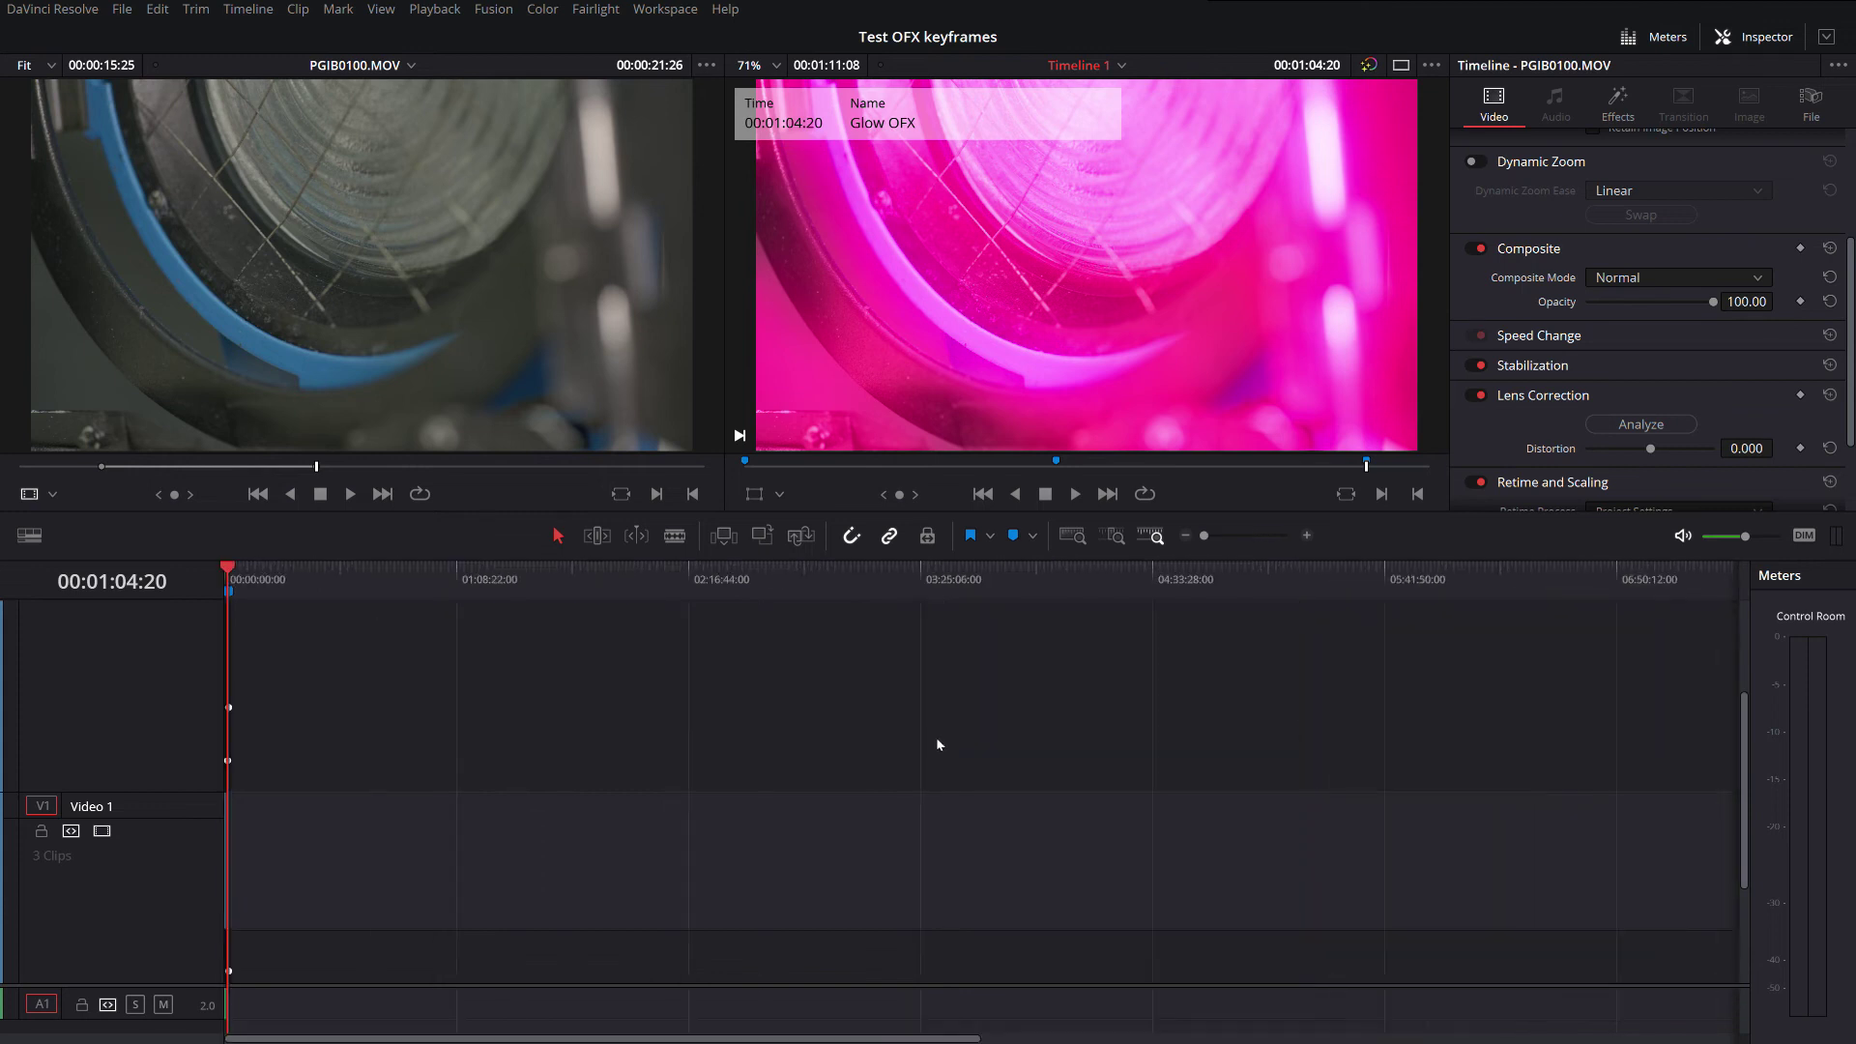
key("ctrl+equal")
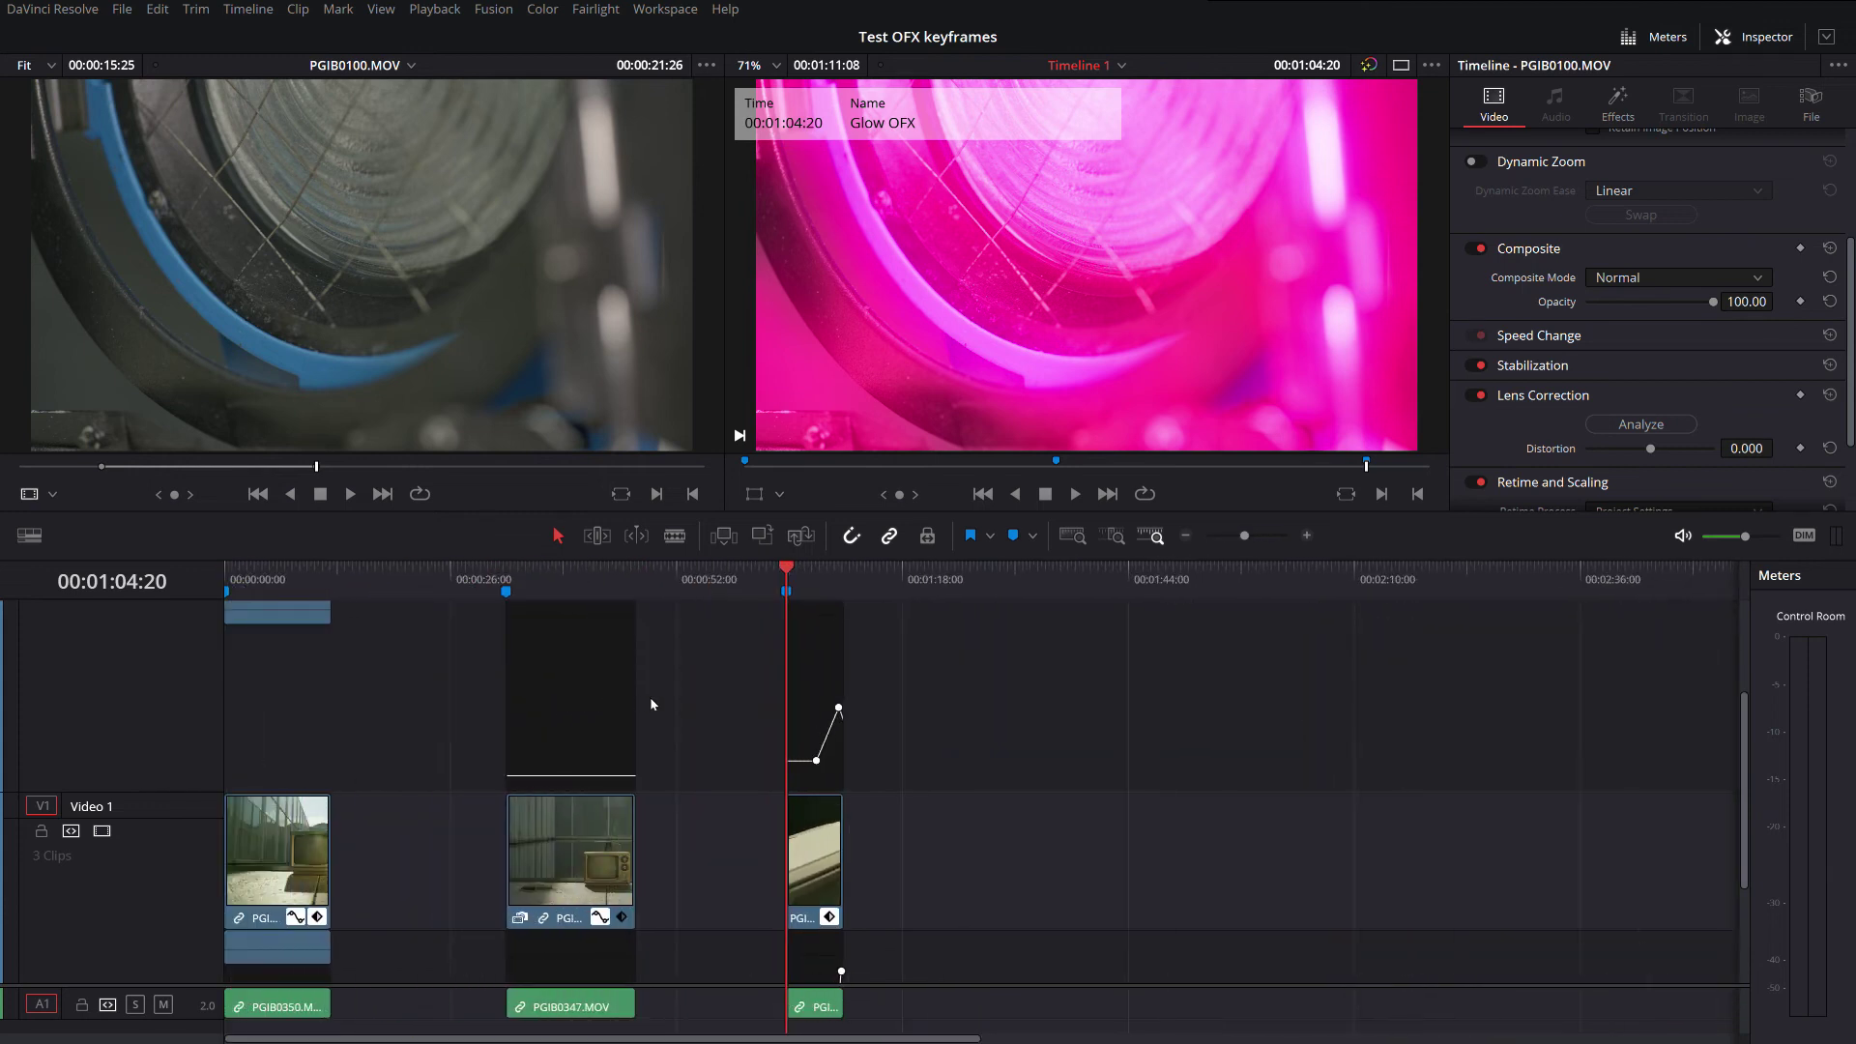
scroll(698, 776, "down", 3)
scroll(686, 871, "up", 1)
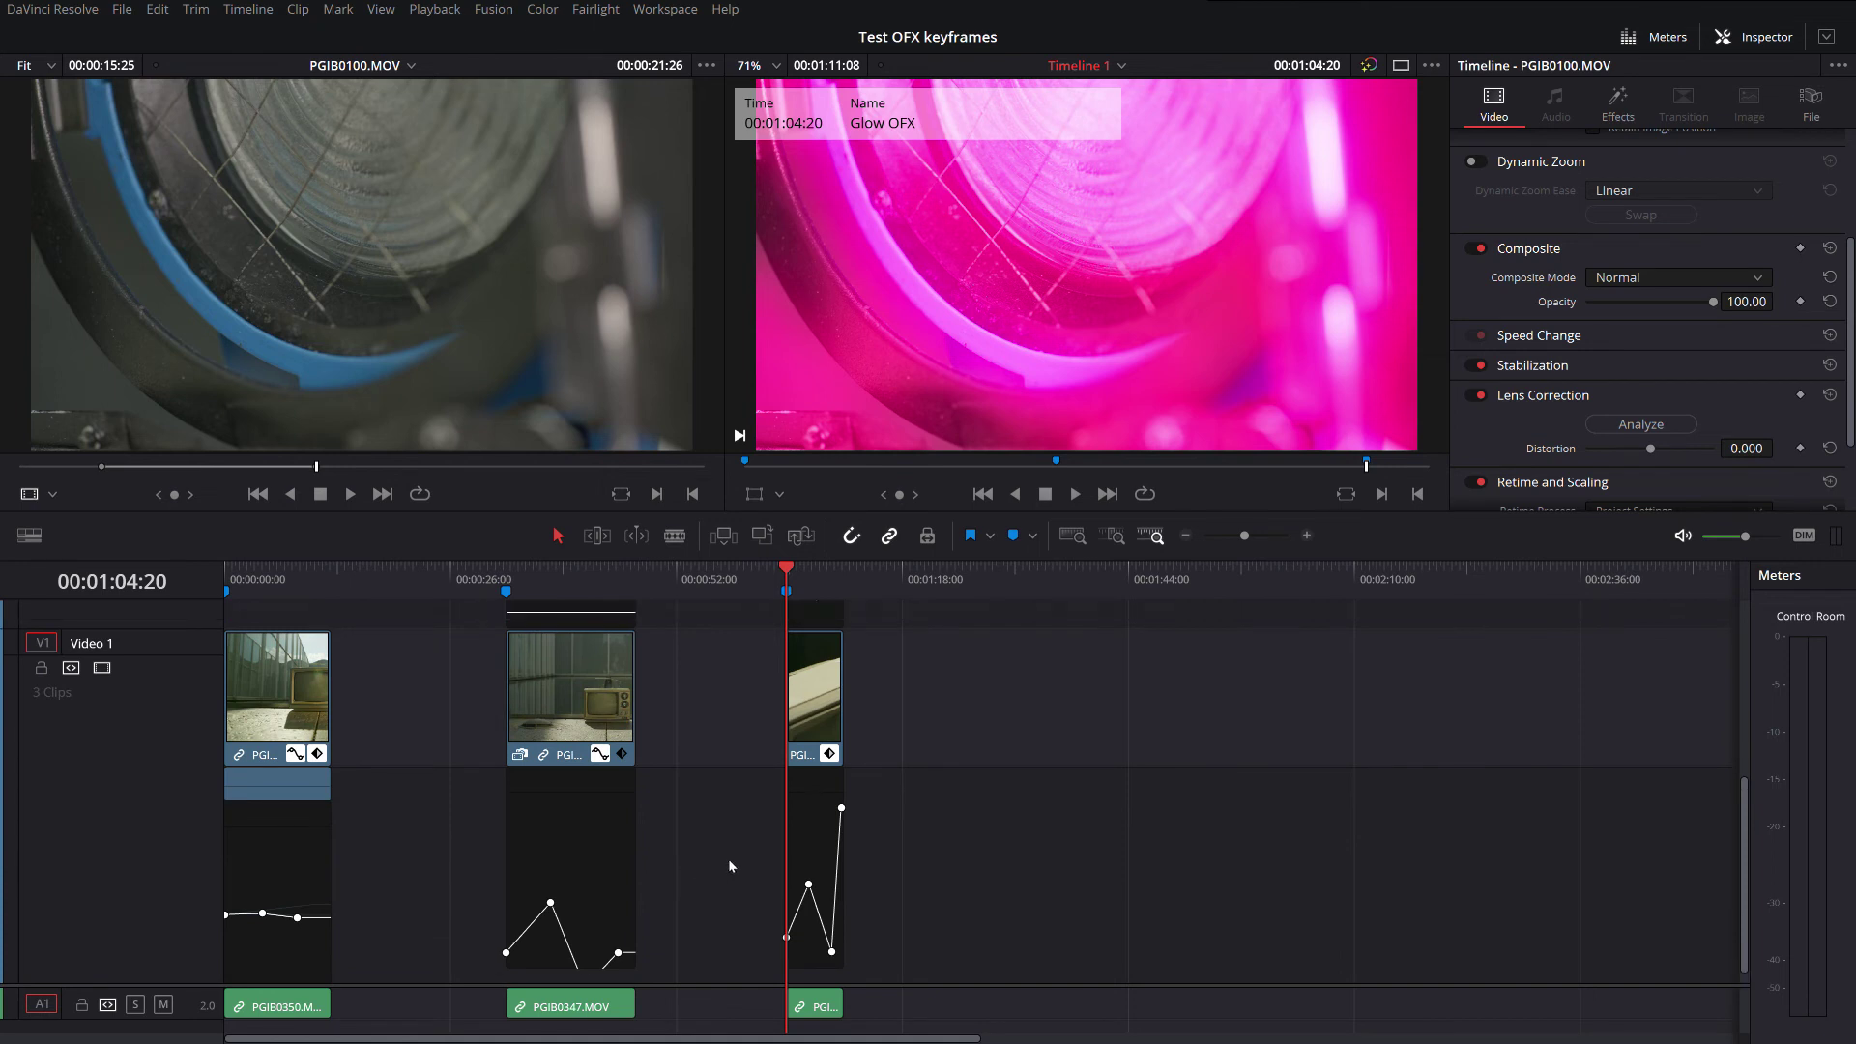
scroll(728, 865, "down", 1)
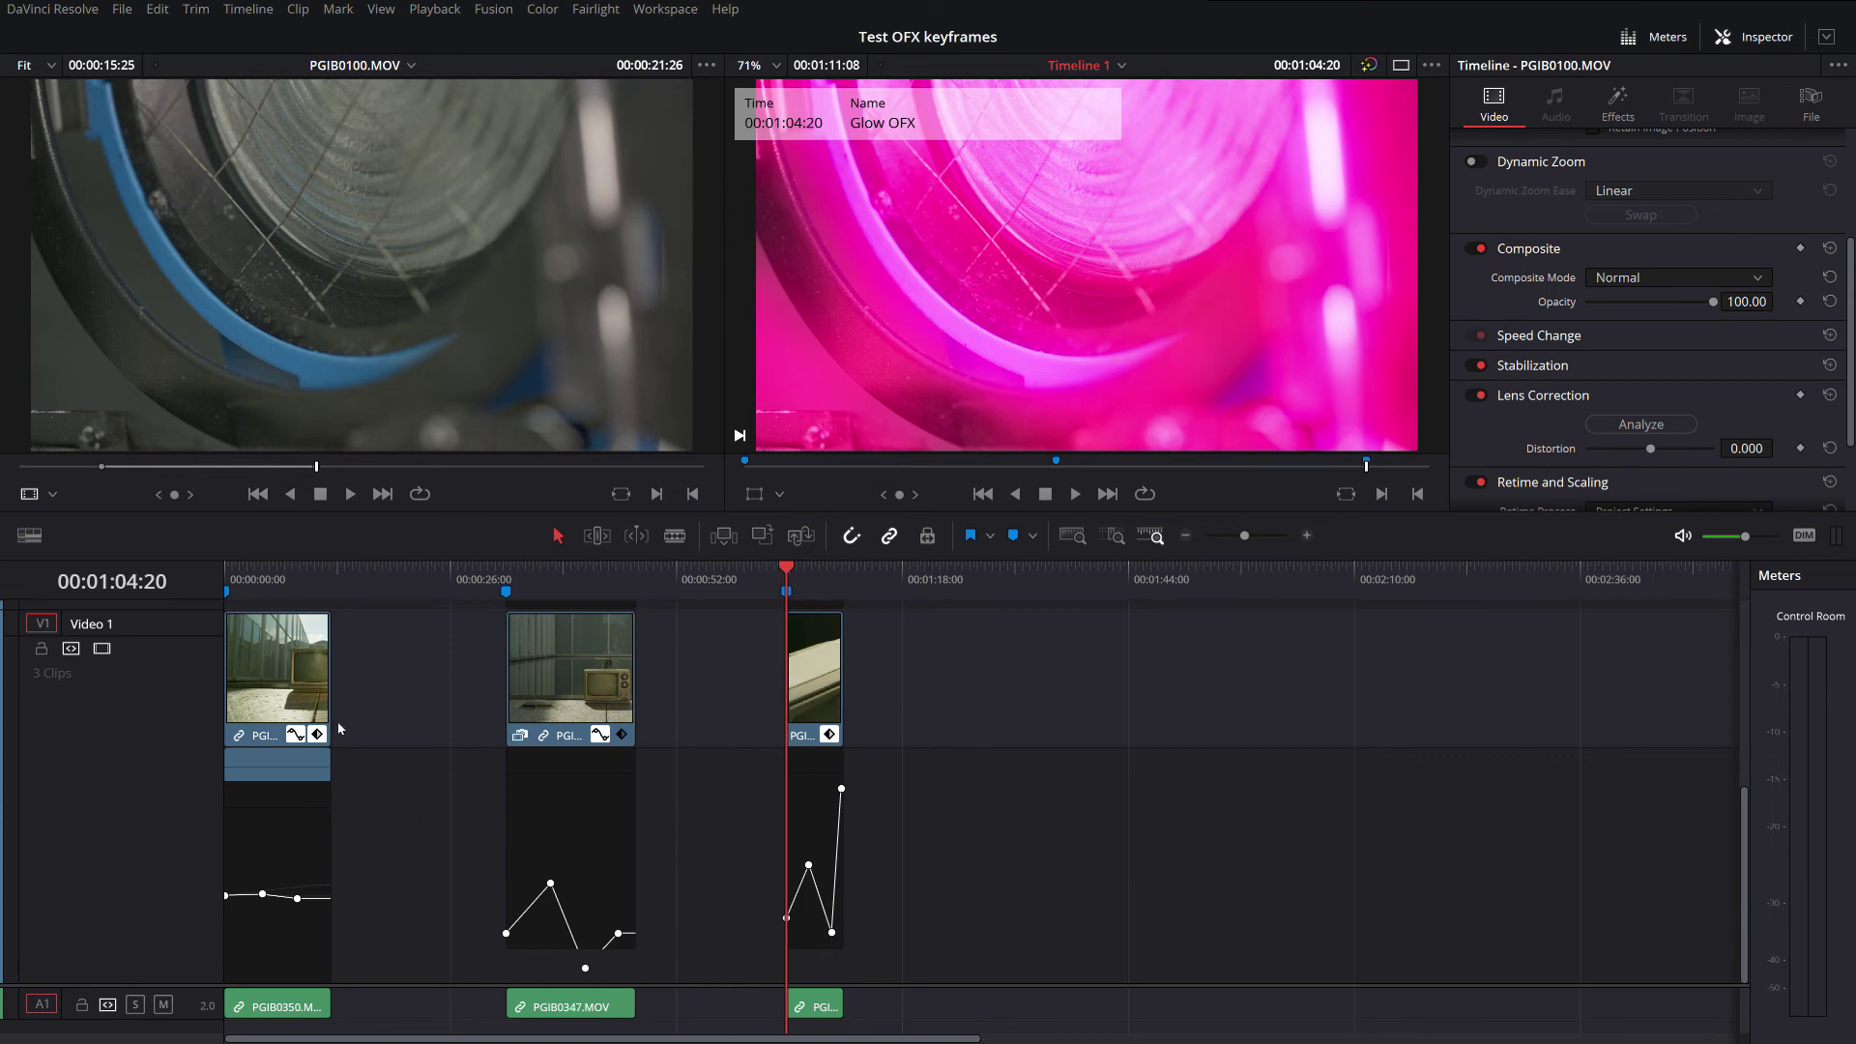
scroll(541, 739, "up", 5)
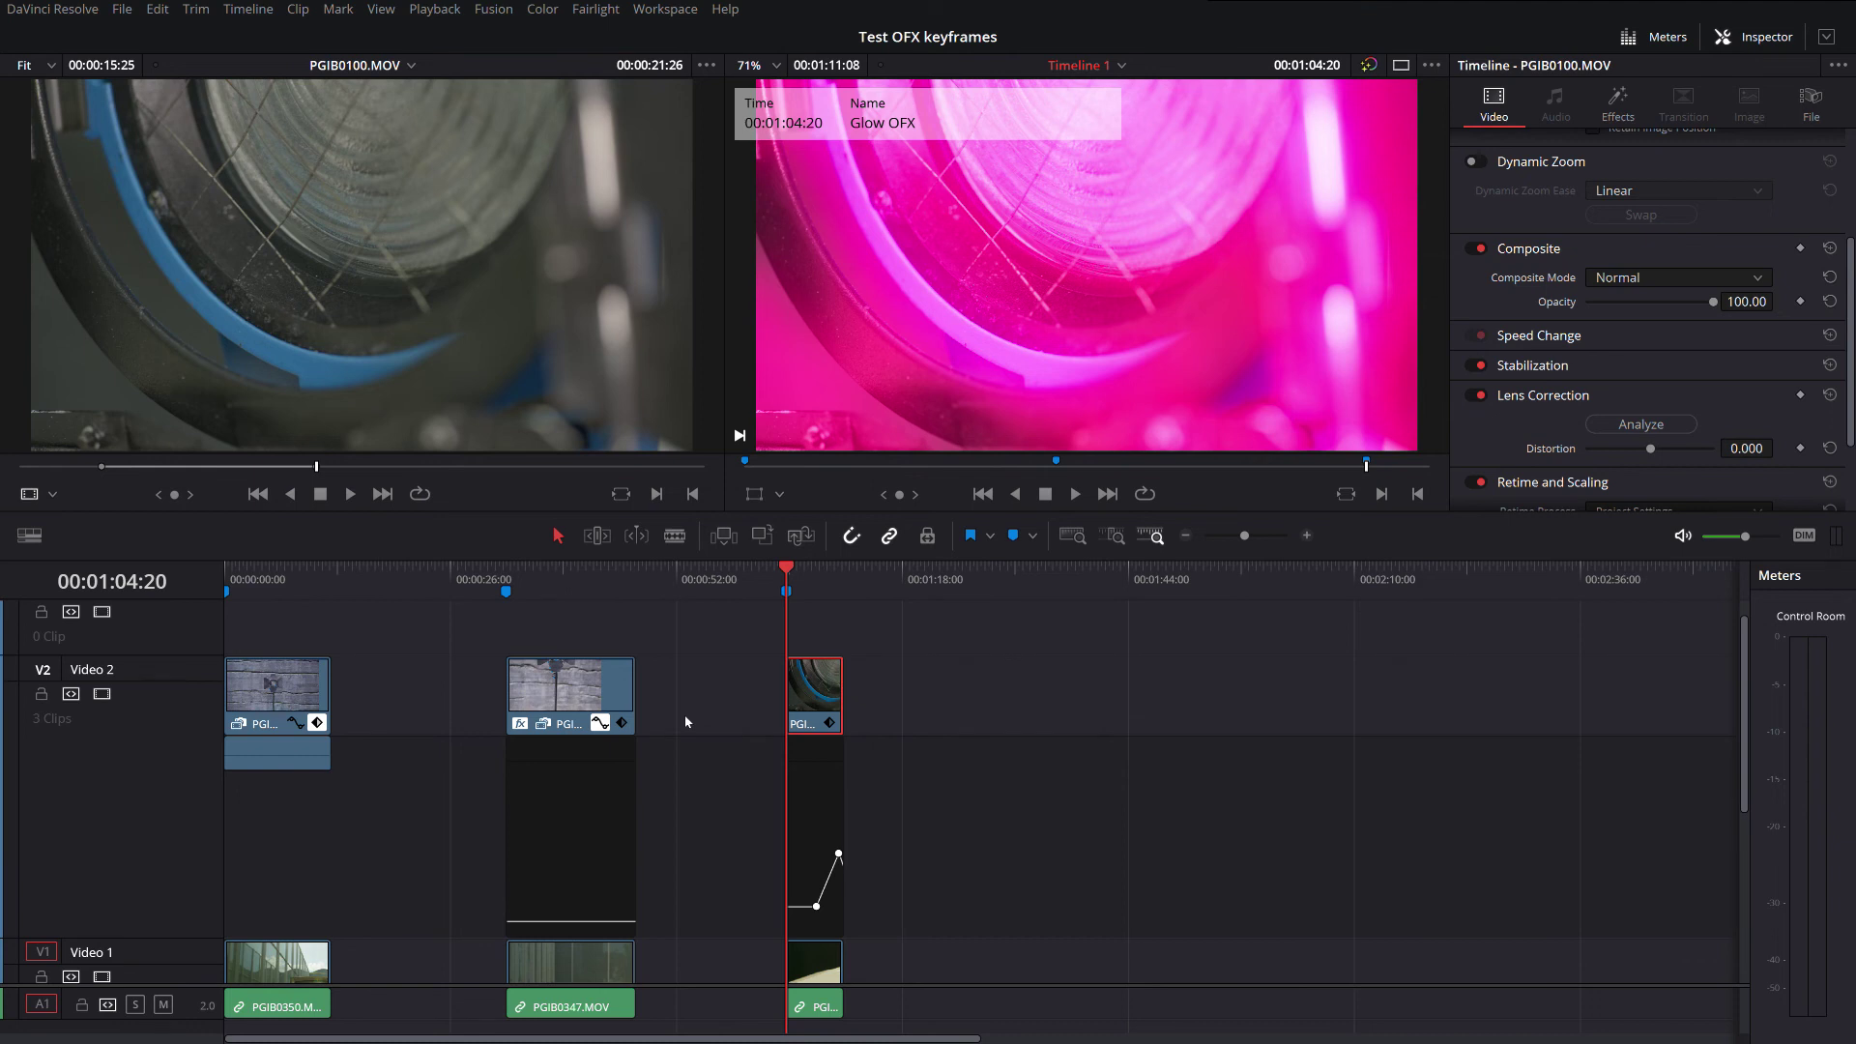
scroll(684, 722, "down", 4)
scroll(788, 698, "up", 3)
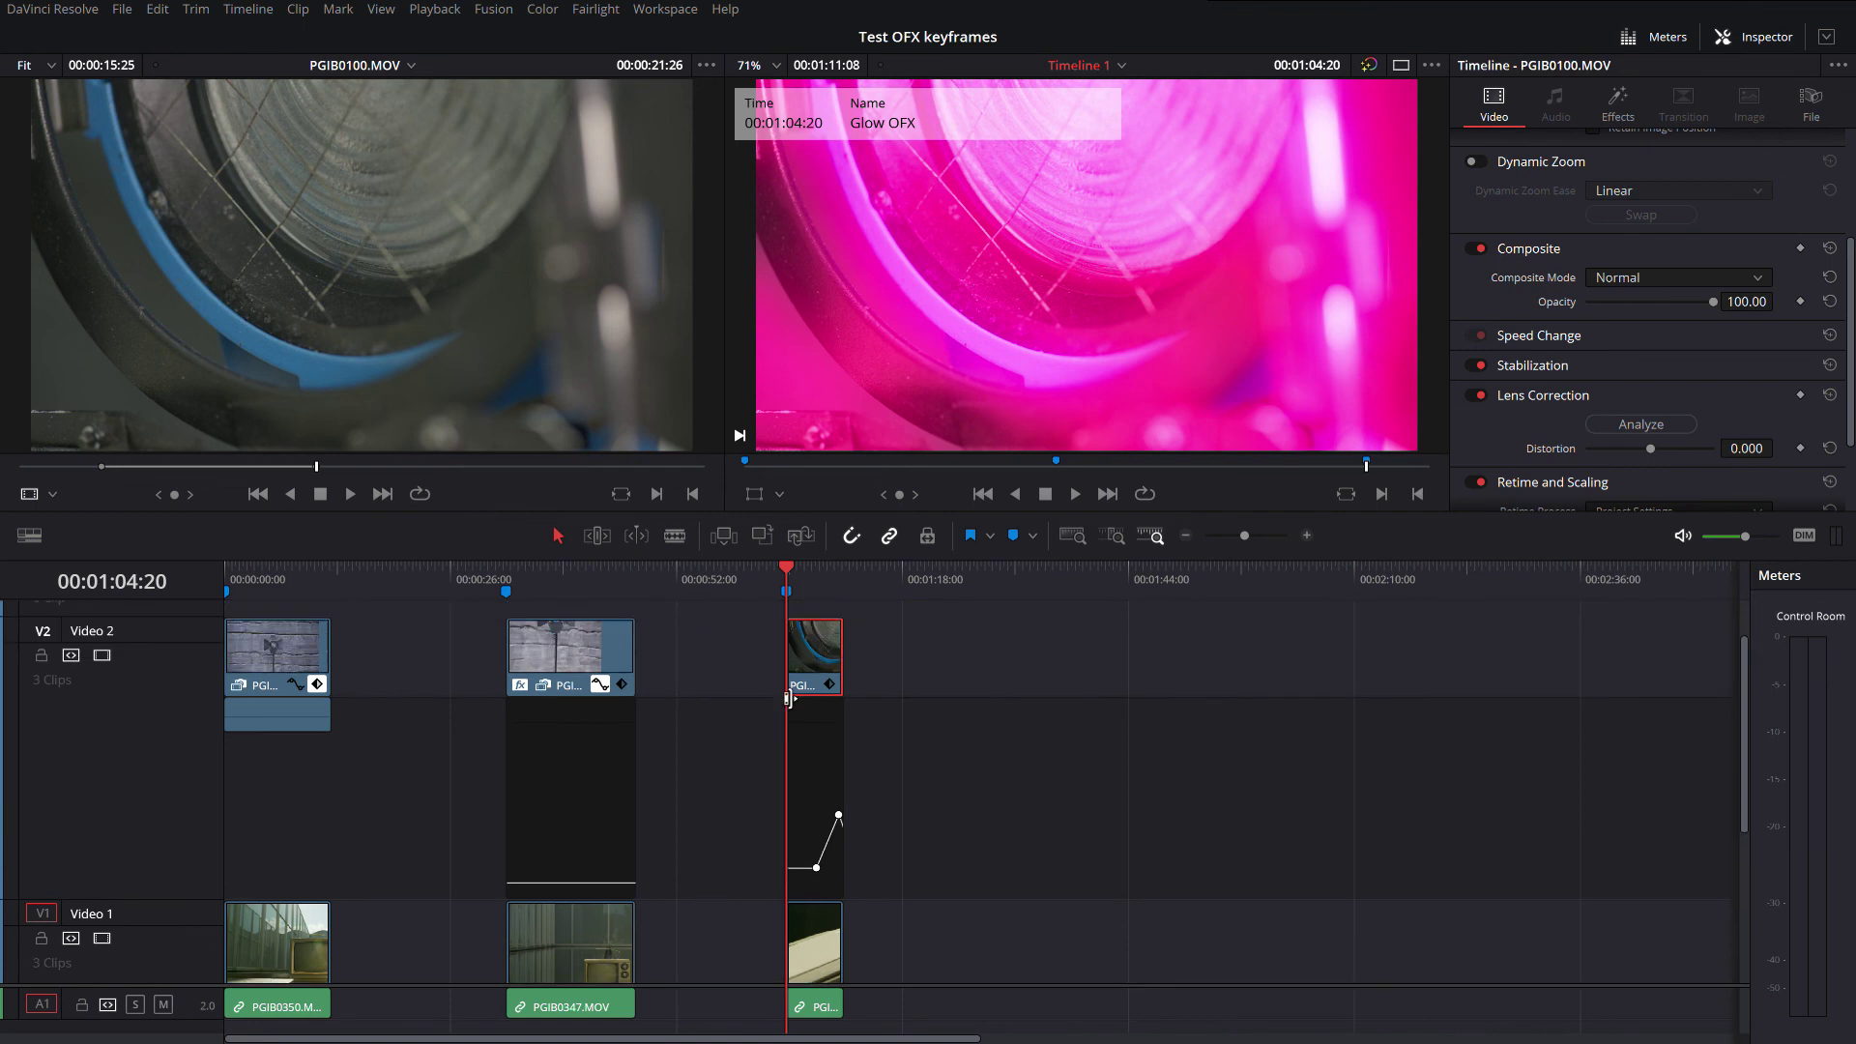
scroll(803, 696, "up", 1)
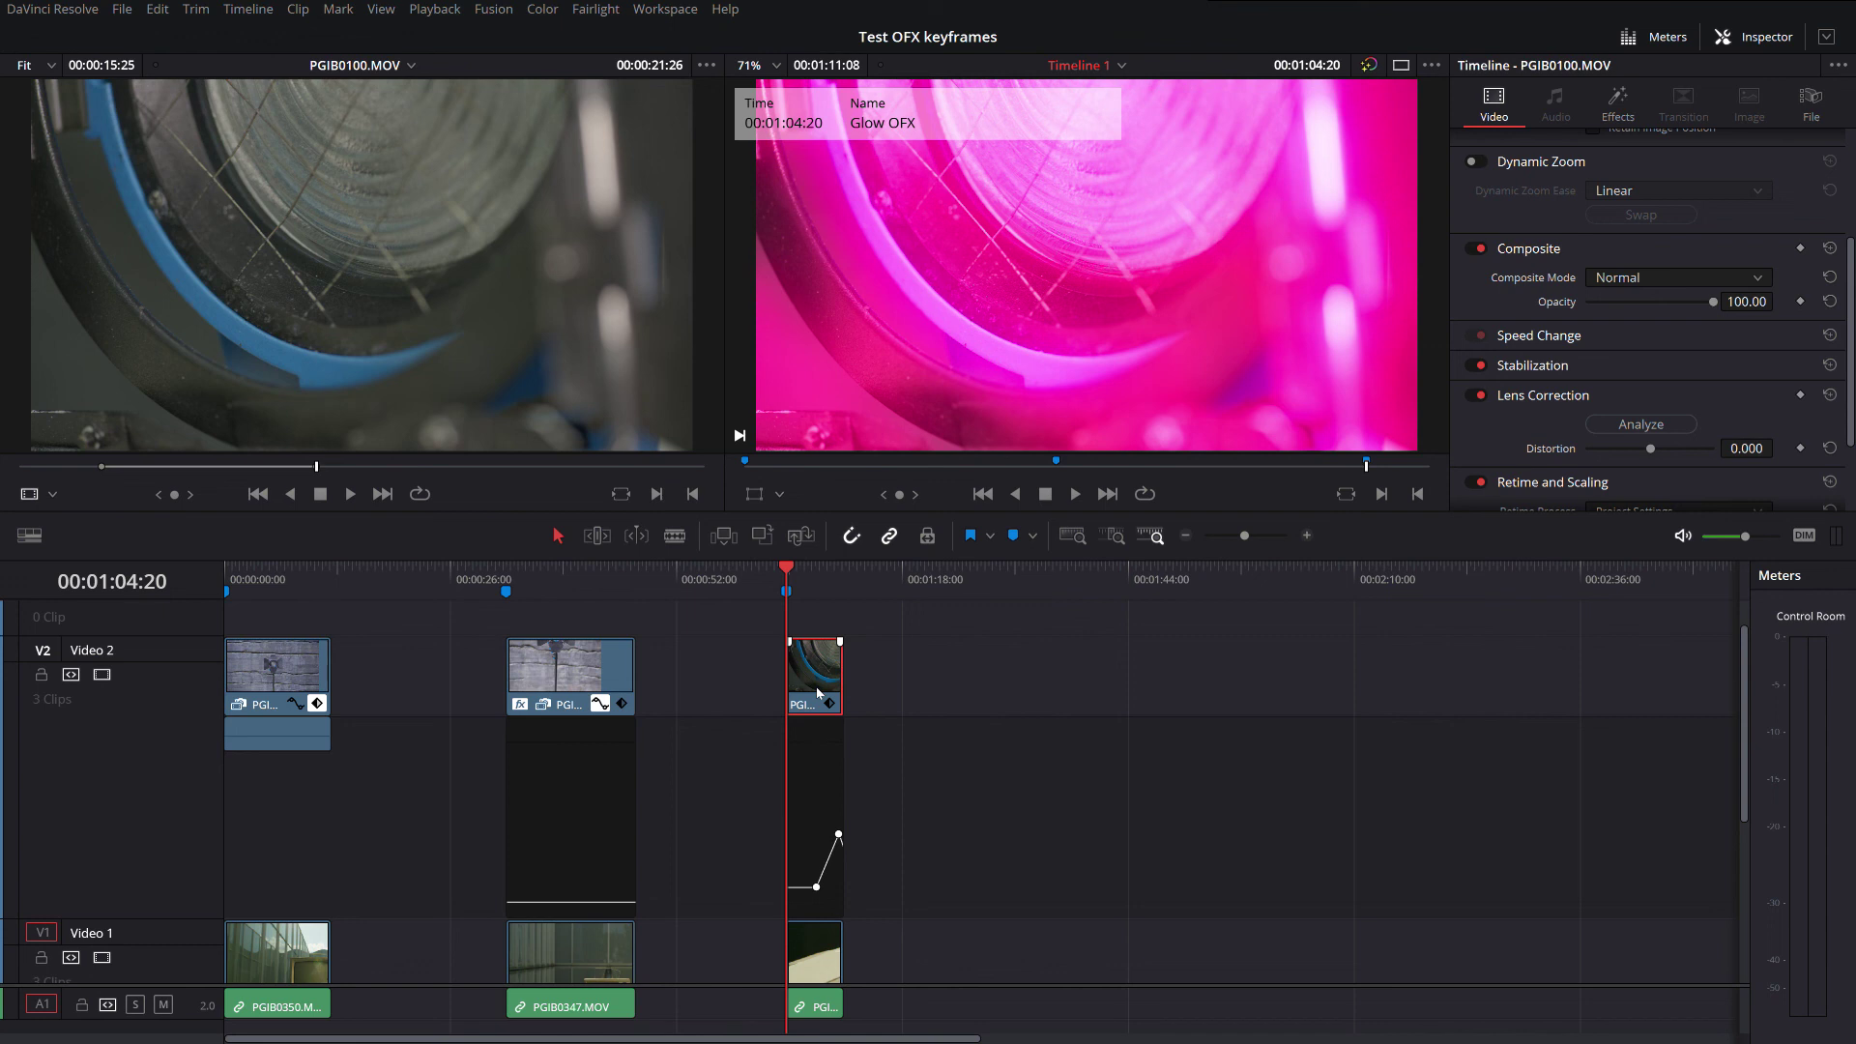
scroll(809, 760, "down", 3)
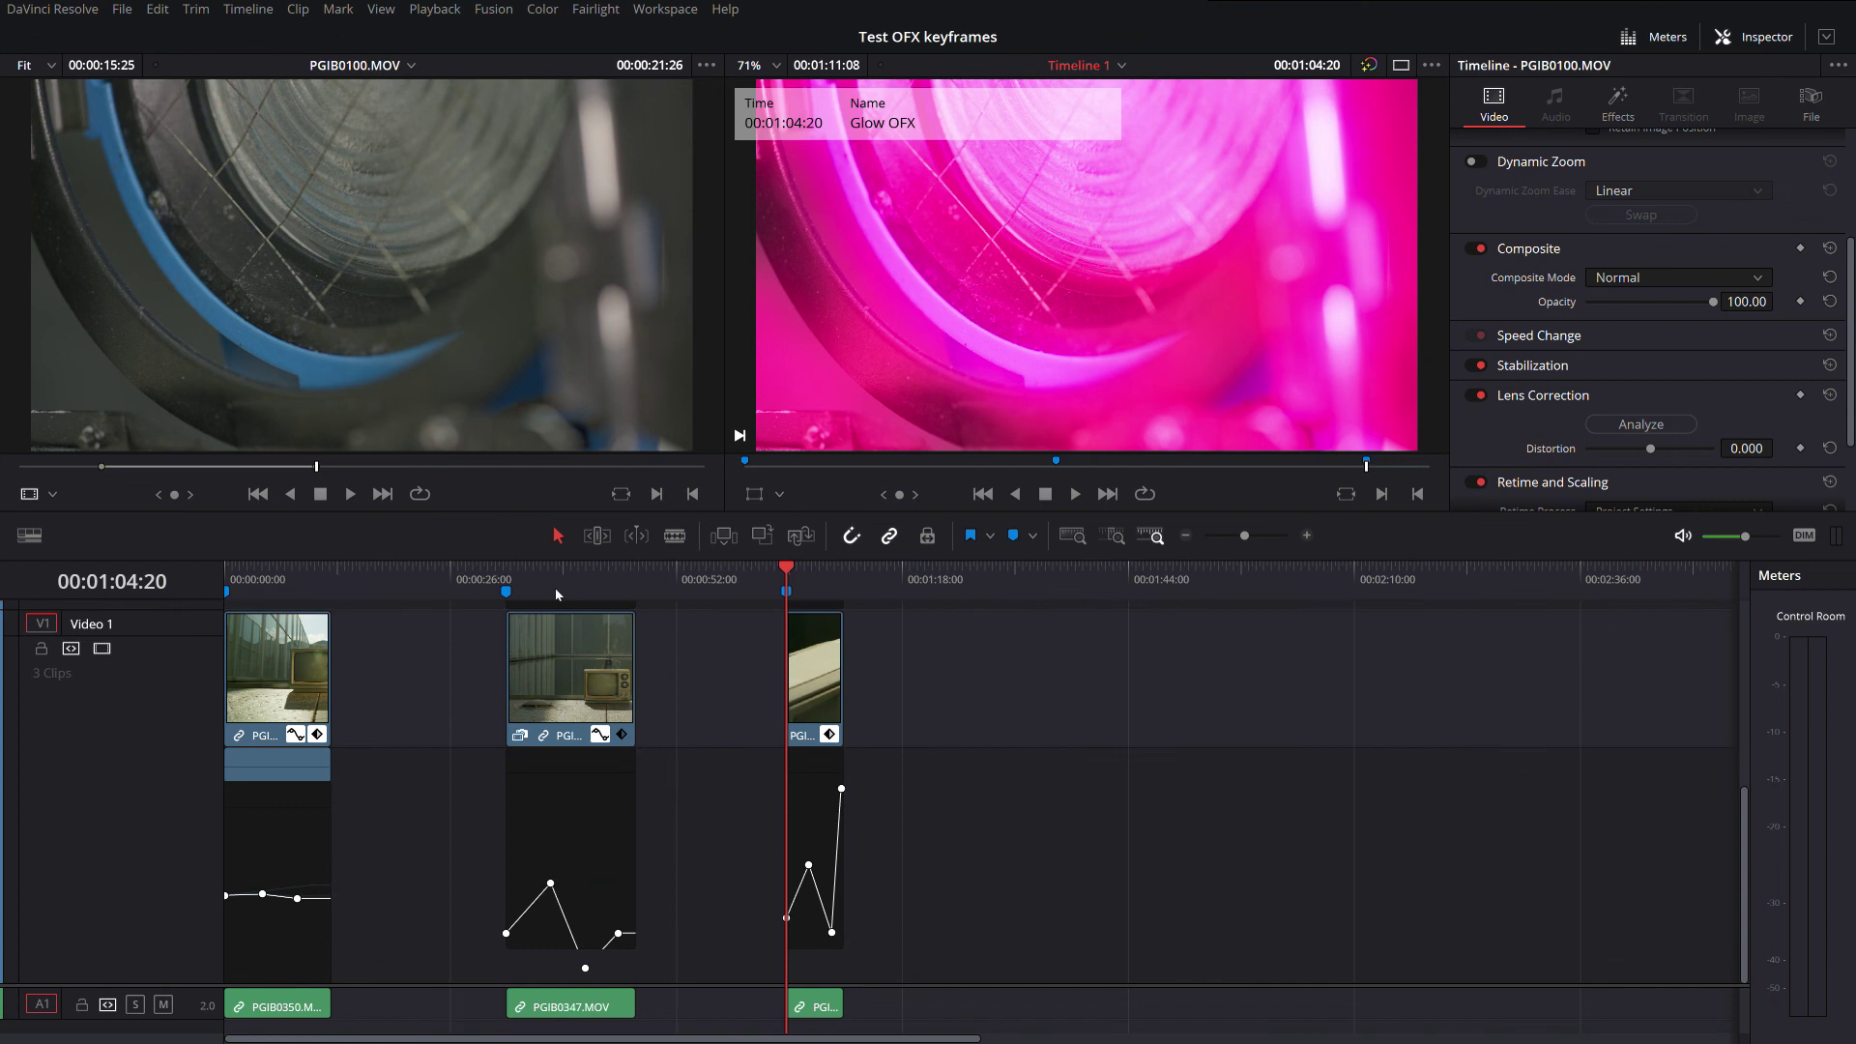
Step: Move the playhead to 00:00:41:04 inside the middle Video Collage clips
left_click_drag(553, 583, 582, 628)
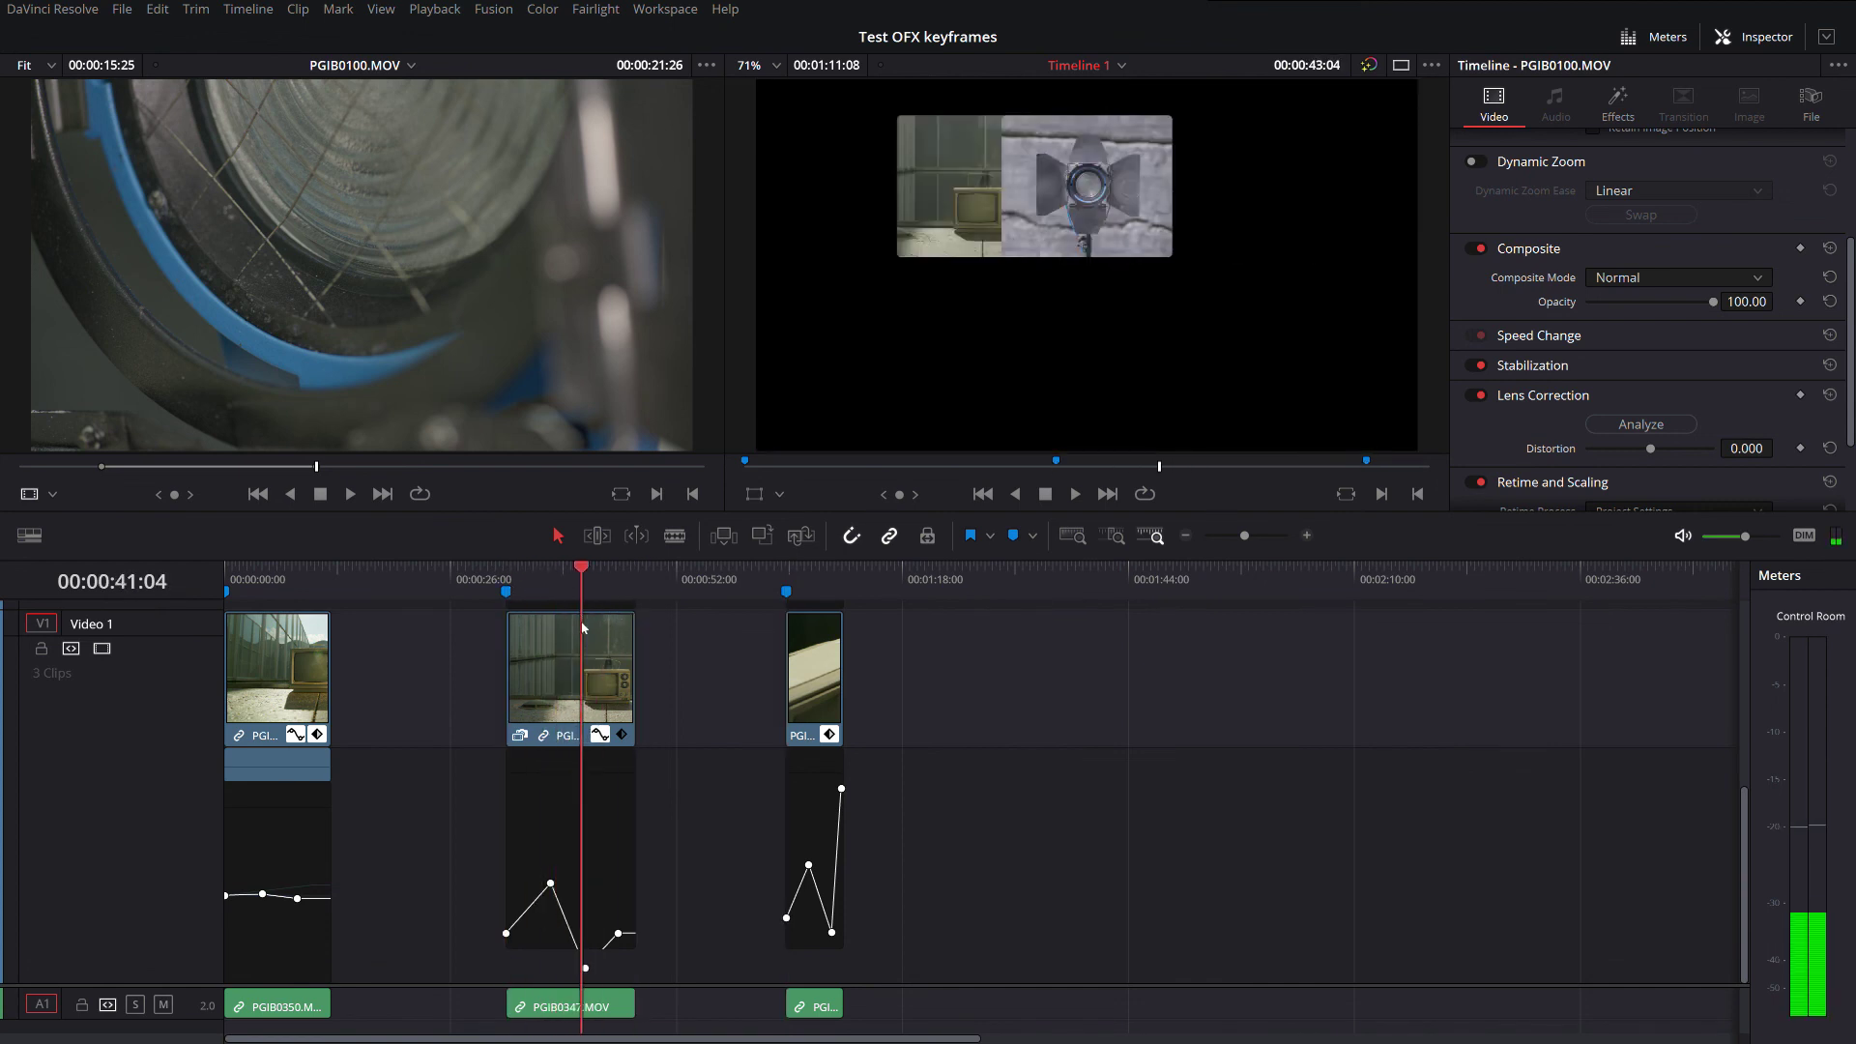
scroll(643, 769, "up", 3)
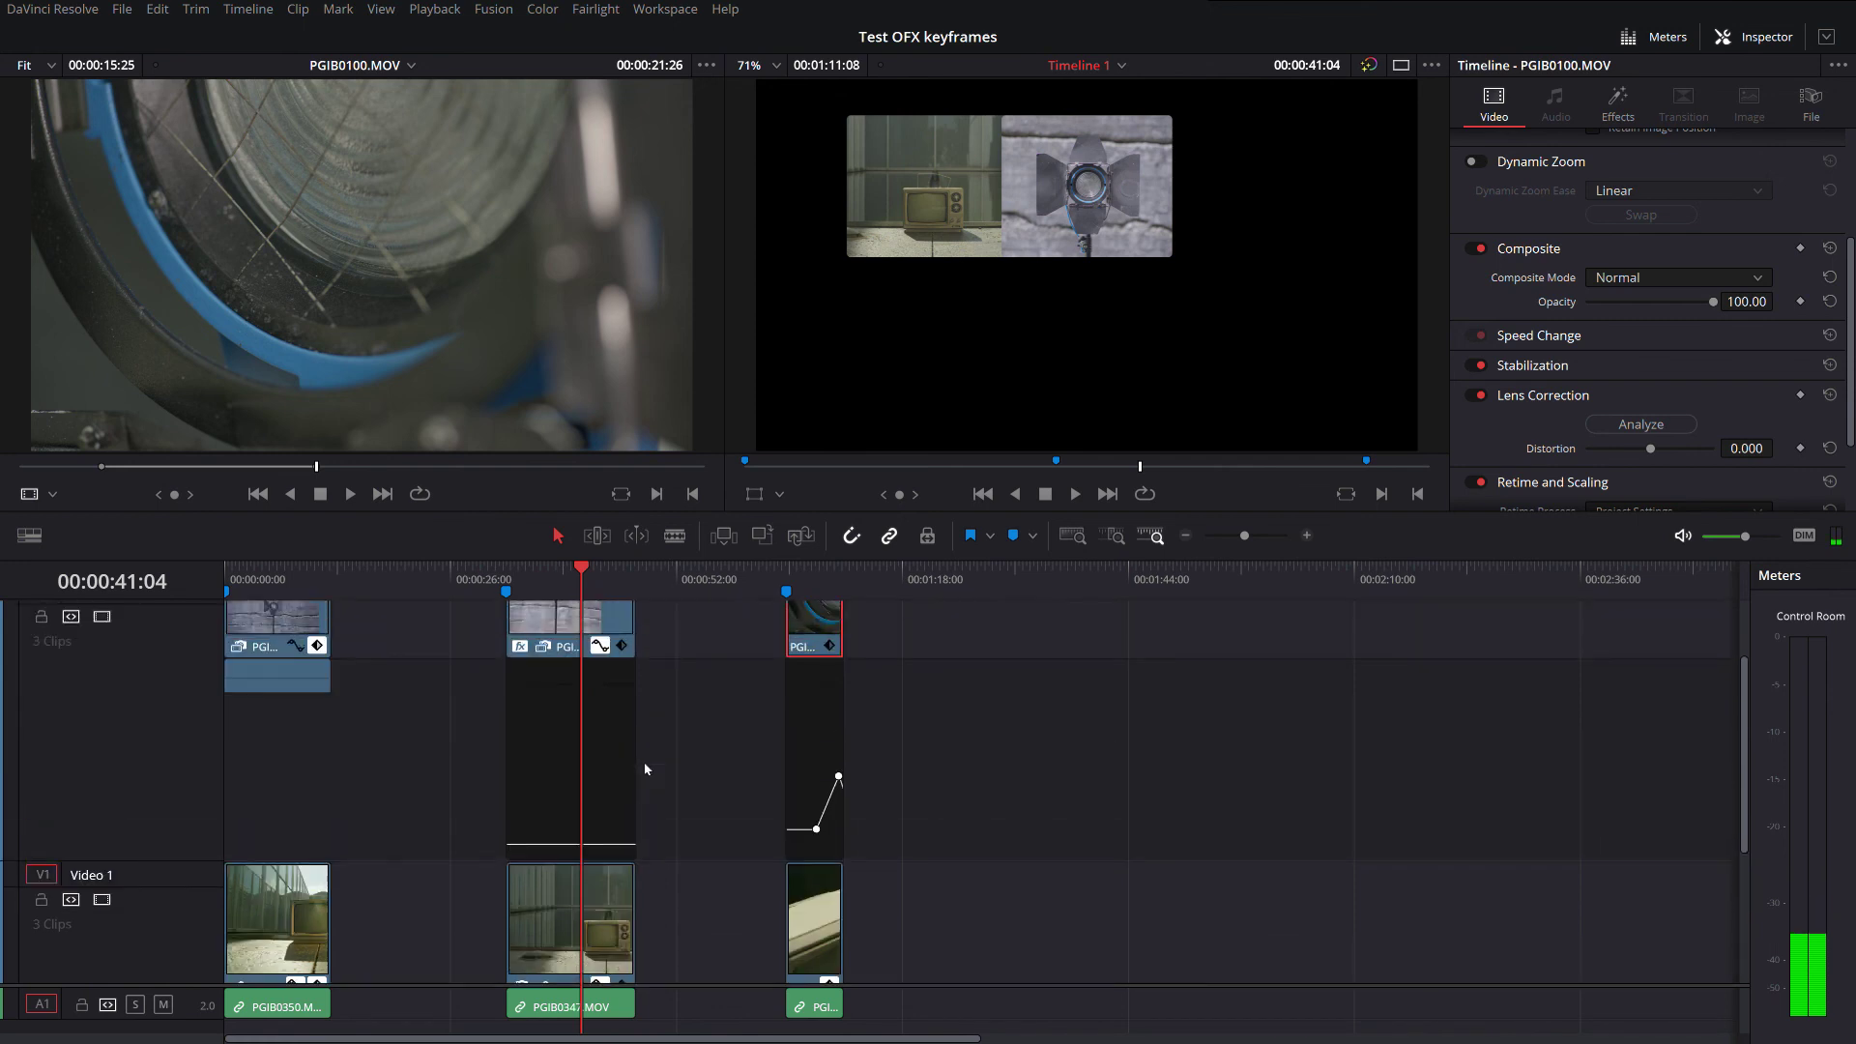
scroll(645, 768, "up", 2)
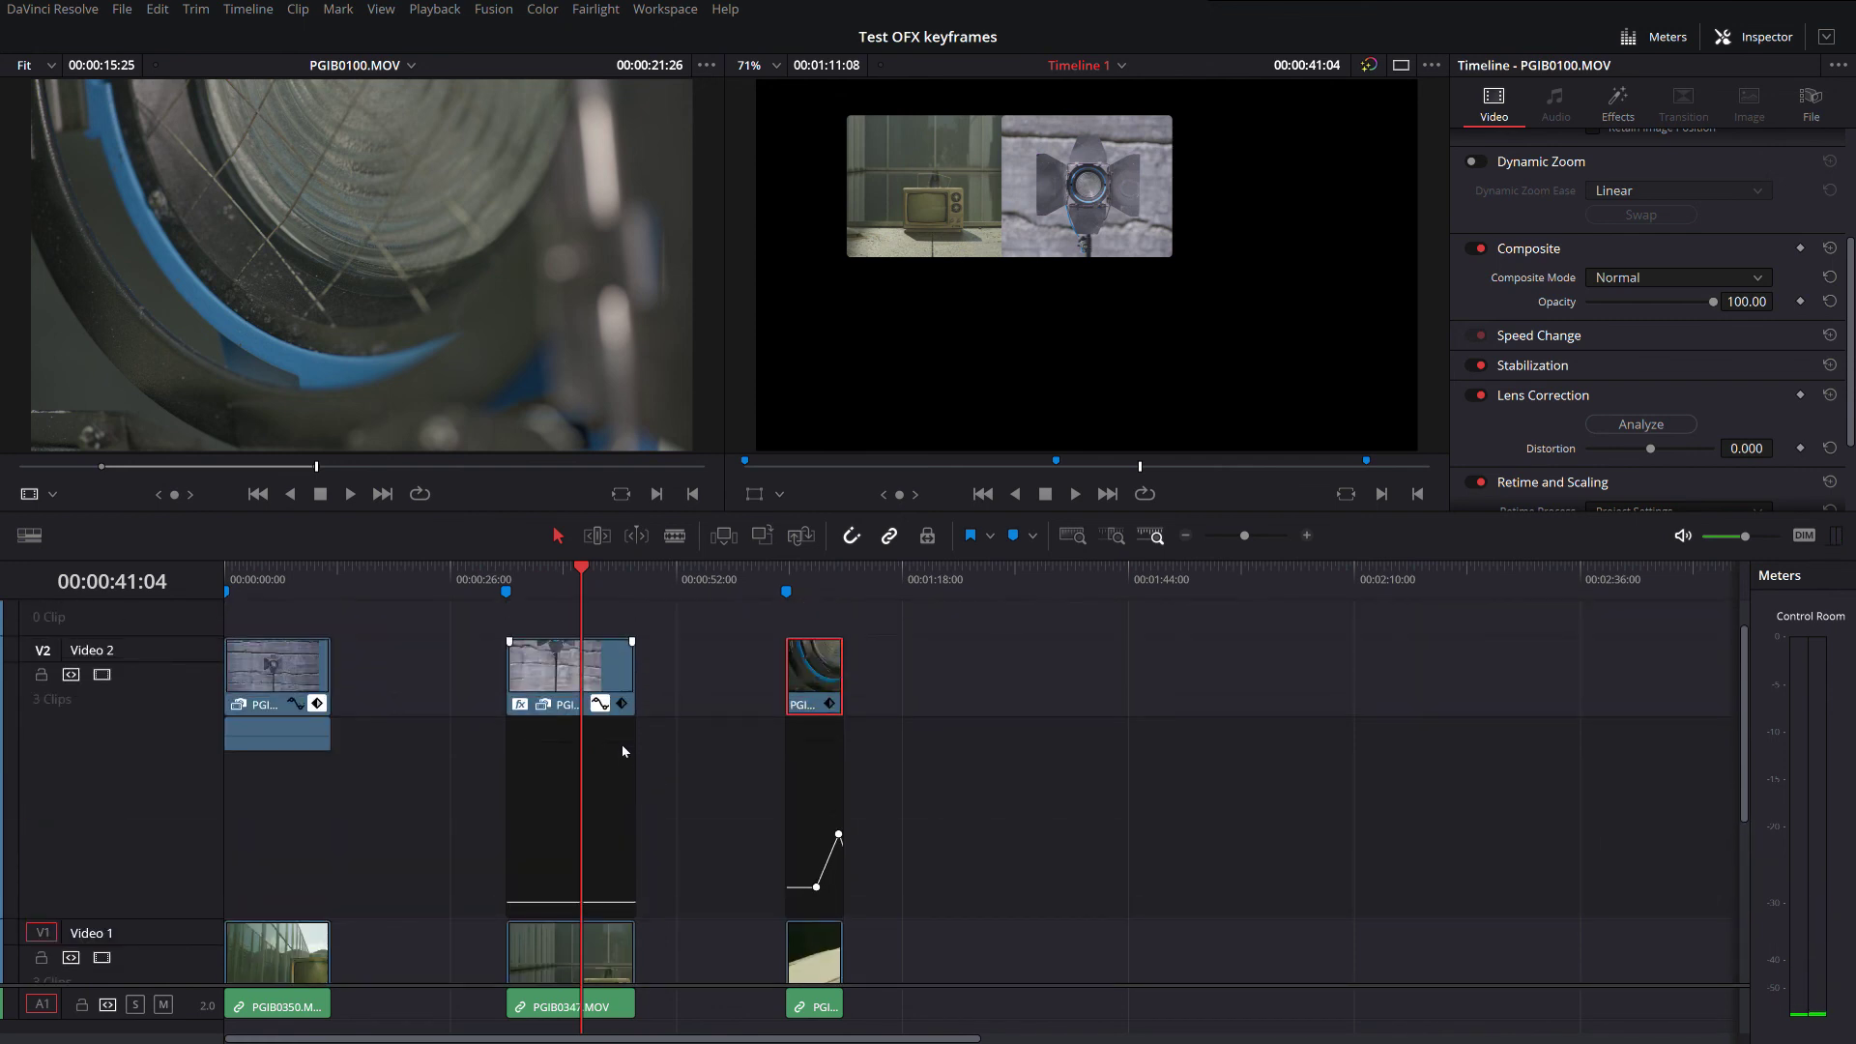